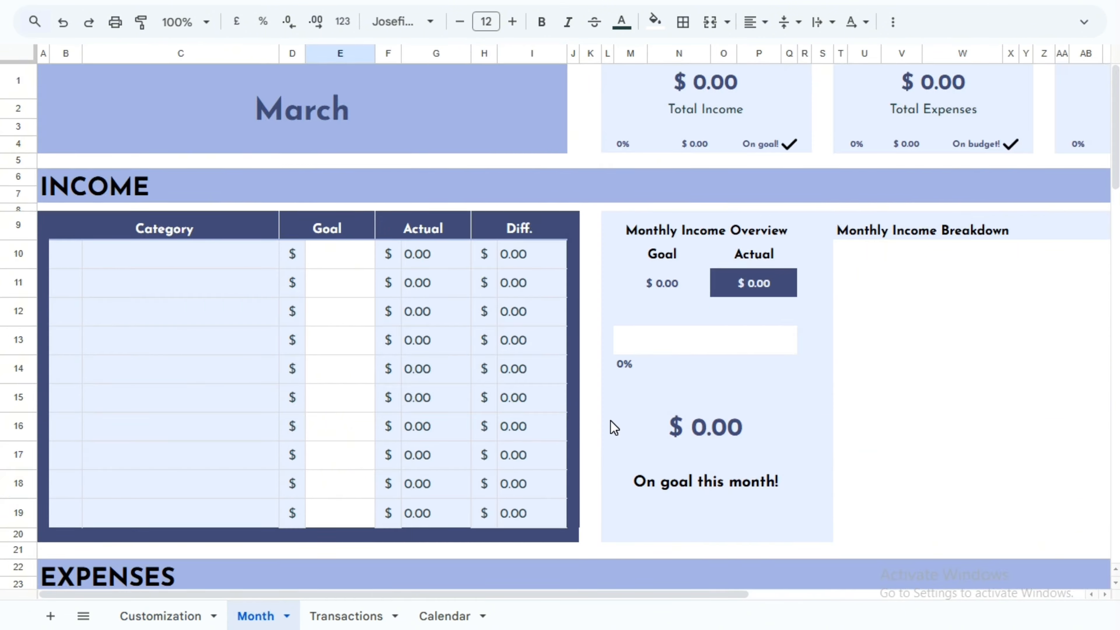
Change the currency on the Customization sheet to £ and check how it carries over to the Month sheet.
{"action": "scroll", "coordinate": [610, 420], "scroll_direction": "down", "scroll_amount": 15}
{"action": "left_click", "coordinate": [160, 616]}
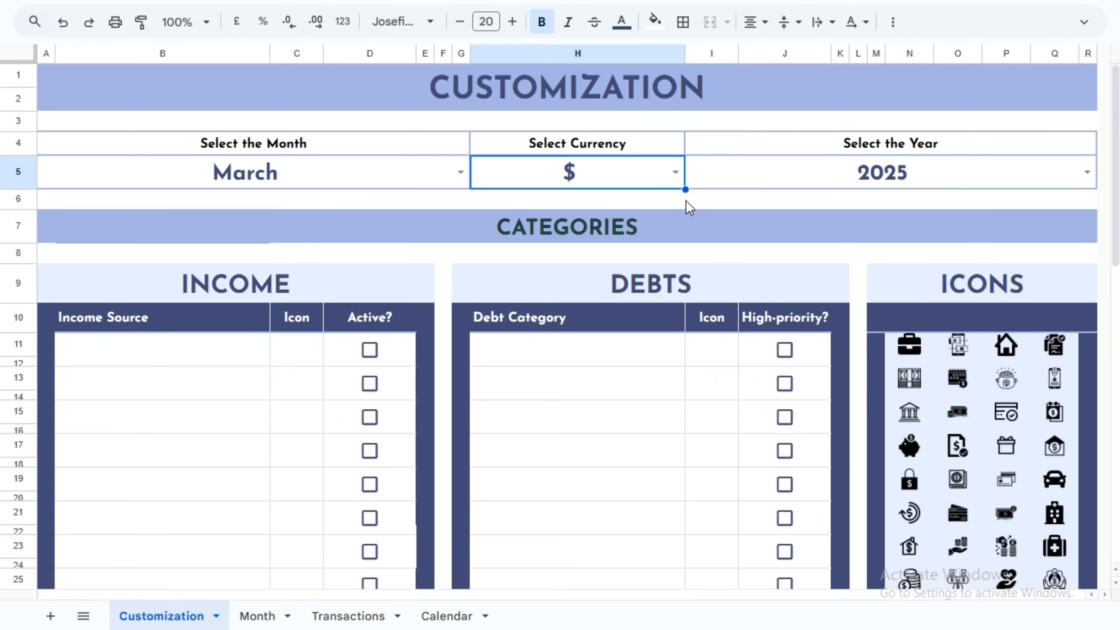
{"action": "left_click", "coordinate": [678, 174]}
{"action": "left_click", "coordinate": [497, 225]}
{"action": "left_click", "coordinate": [258, 617]}
{"action": "scroll", "coordinate": [576, 517], "scroll_direction": "up", "scroll_amount": 20}
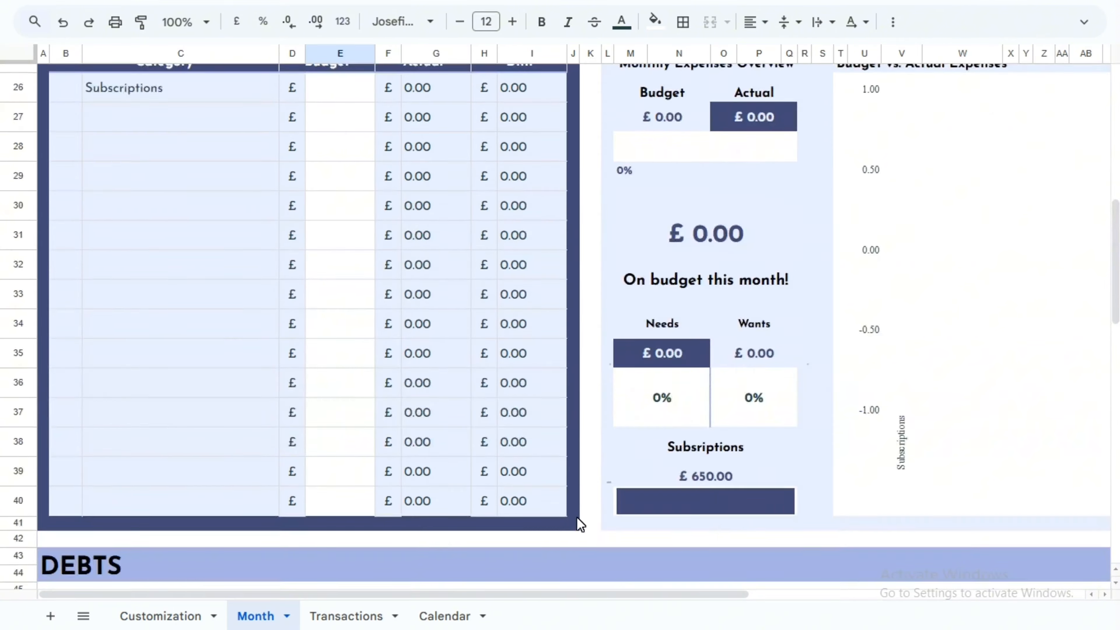
Switch the currency on the Customization sheet to ¥ and look over the Month sheet's amounts.
{"action": "left_click", "coordinate": [160, 616]}
{"action": "double_click", "coordinate": [518, 182]}
{"action": "left_click", "coordinate": [509, 279]}
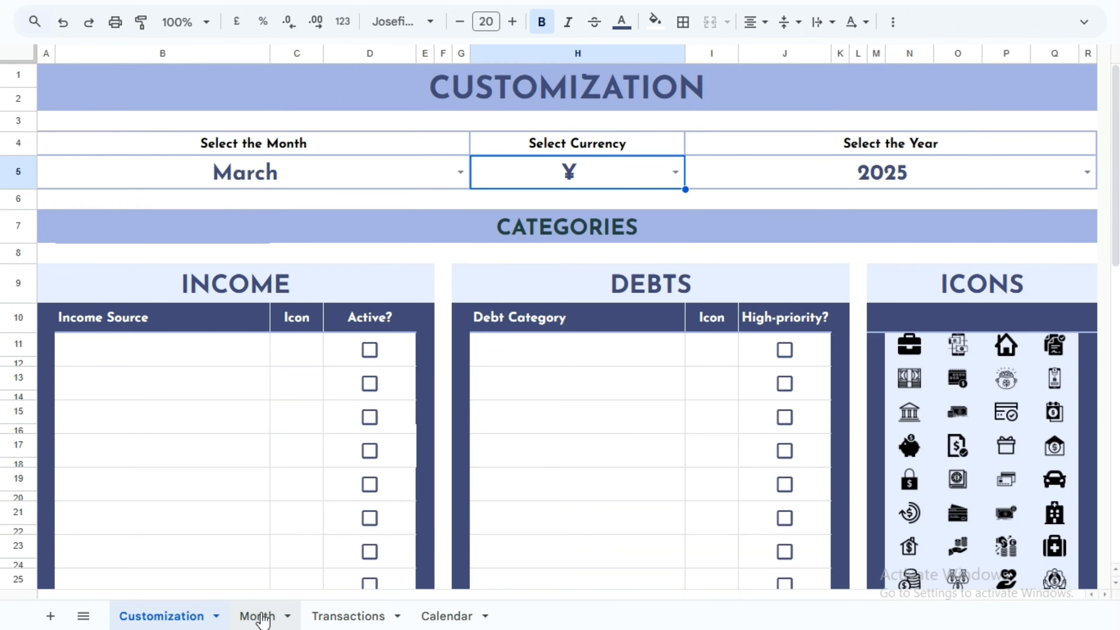
{"action": "left_click", "coordinate": [257, 616]}
{"action": "scroll", "coordinate": [530, 387], "scroll_direction": "down", "scroll_amount": 15}
{"action": "scroll", "coordinate": [573, 413], "scroll_direction": "up", "scroll_amount": 15}
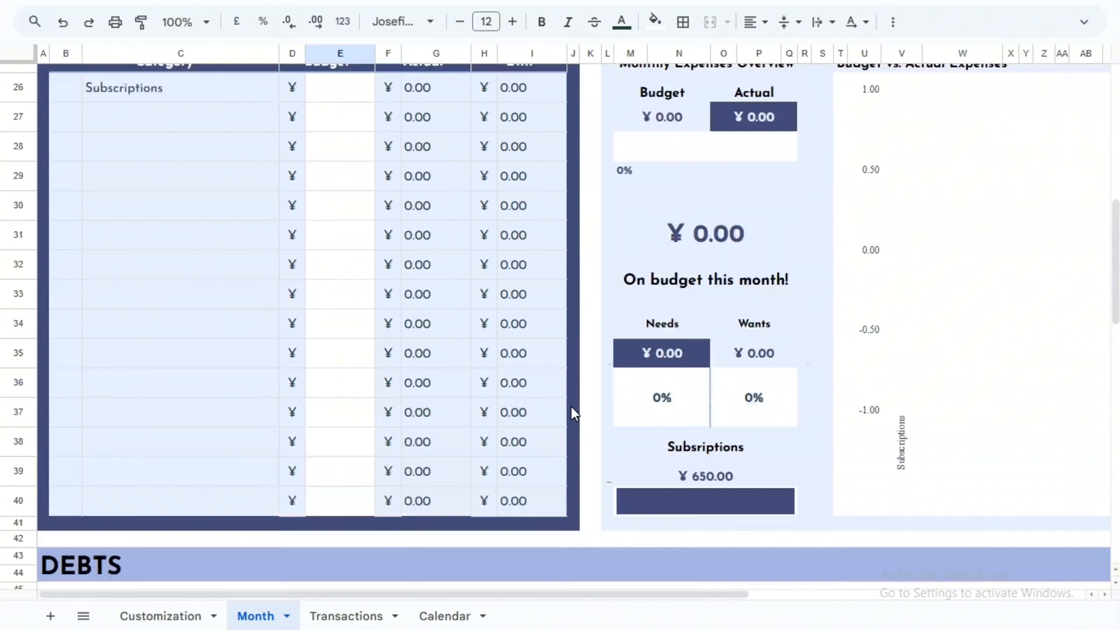
On the Customization sheet, switch the currency to £ and finally back to $.
{"action": "left_click", "coordinate": [163, 617]}
{"action": "left_click", "coordinate": [675, 179]}
{"action": "left_click", "coordinate": [528, 224]}
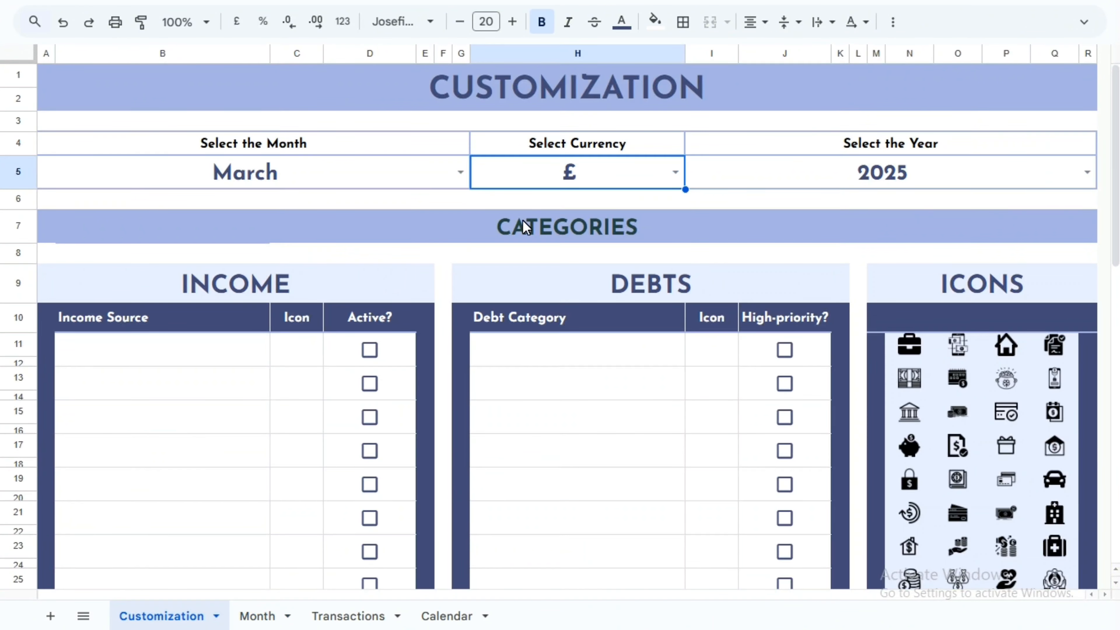
{"action": "left_click", "coordinate": [675, 179]}
{"action": "left_click", "coordinate": [528, 199]}
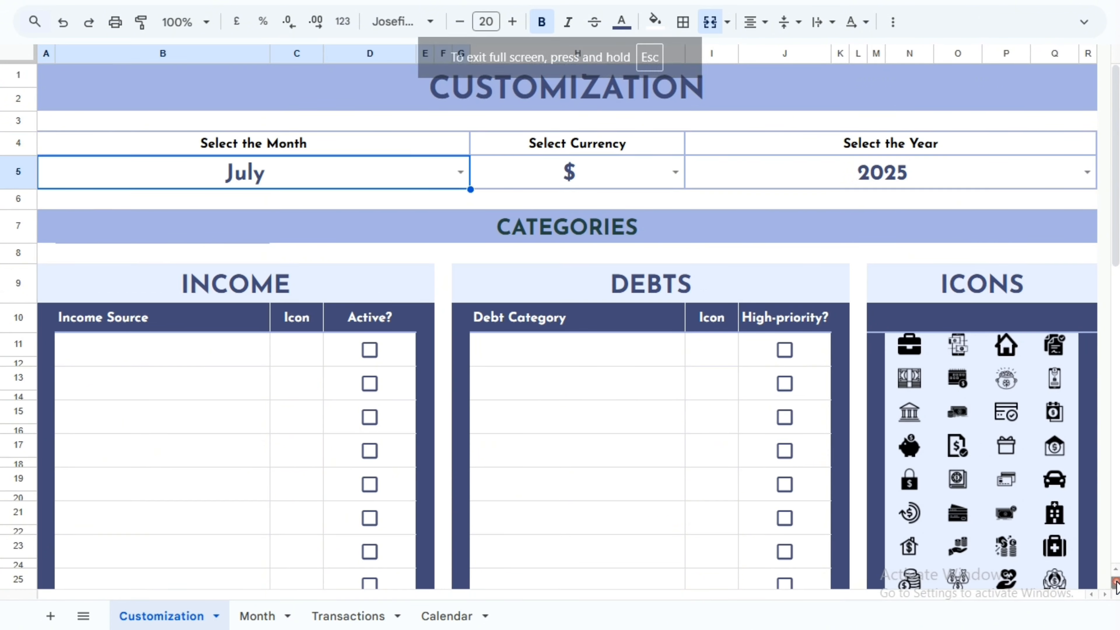
Fill the income sources with Salary, Self-Employment, Rental Income, Royalties, Dividends, Commission, Freelancing, Content Creation, Affiliate Marketing and Pension.
{"action": "left_click", "coordinate": [1115, 583]}
{"action": "left_click", "coordinate": [1116, 583]}
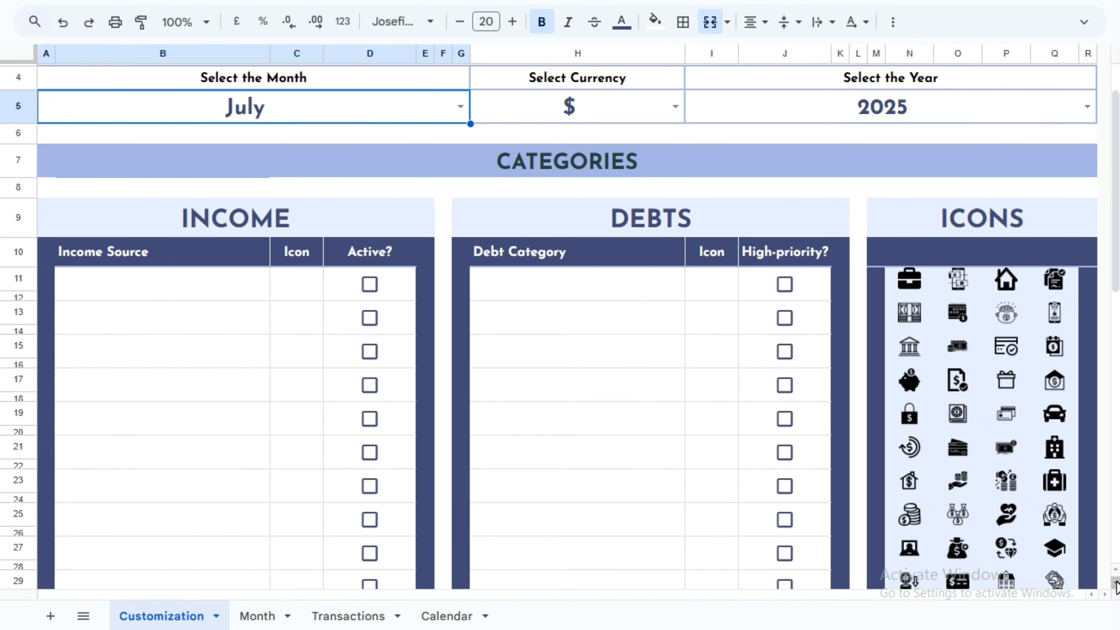
{"action": "left_click", "coordinate": [1115, 583]}
{"action": "left_click", "coordinate": [250, 267]}
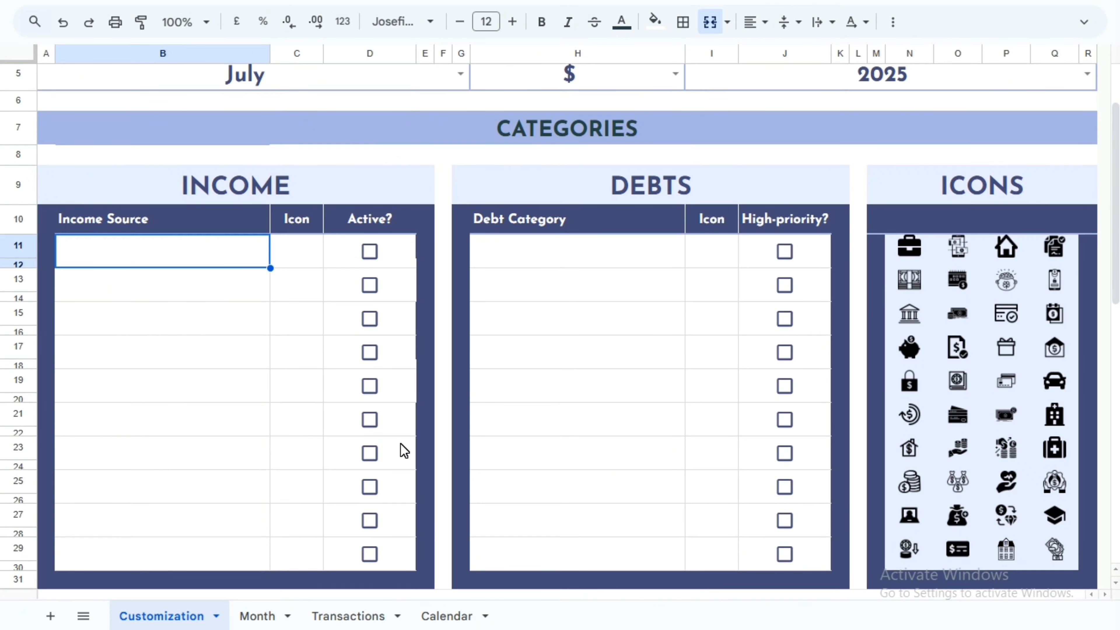
{"action": "type", "text": "Salary Self-Employment Rental Income"}
{"action": "key", "text": "Return"}
{"action": "type", "text": "Royalties Dividends Commission"}
{"action": "key", "text": "Return"}
{"action": "type", "text": "Freelancing Content Creation Affiliate Marketing Pension"}
List the debt categories Credit Card, Student Loans, Mortgage, Auto Loans, Personal Loans, Medical Debt, Business Loans, Court-Ordered Debt, Gambling Debt and Family Loans.
{"action": "left_click", "coordinate": [573, 251]}
{"action": "type", "text": "Credit Card Student Loans Mortgage Auto Loans Personal Loans Medical Debt Business Loans Court-Ordered Debt Gambling Debt Family Loans"}
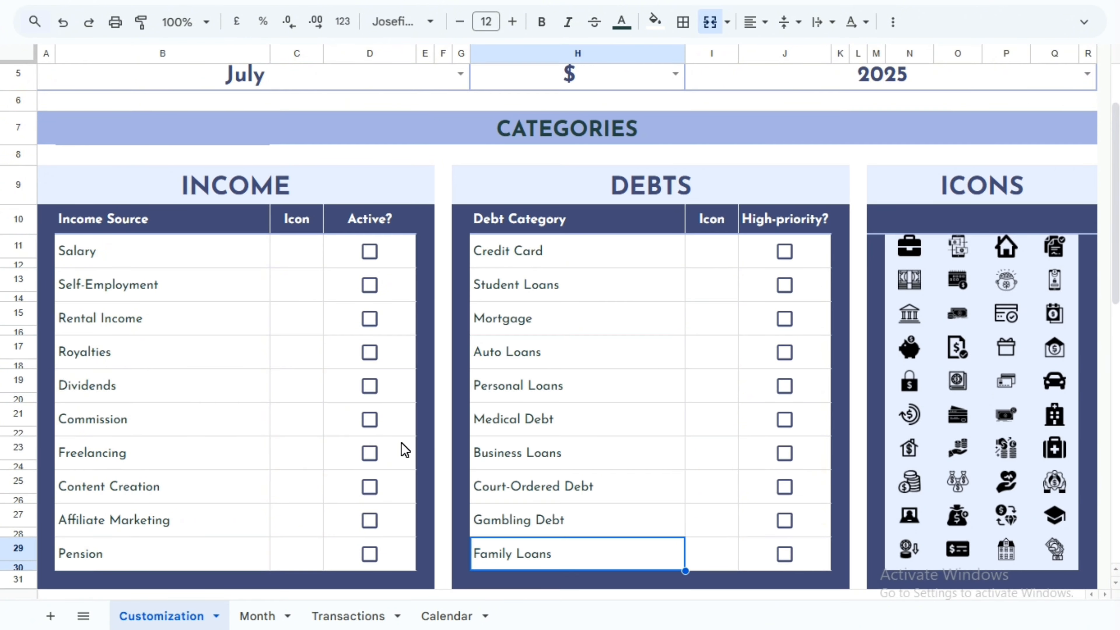
Below Subscriptions, list the expenses Rent, Utilities, Transportation, Food, Health Care, Education, Insurance, Personal Care, Entertainment, Gifts and Donations, Clothing, Childcare, Travel and Pet.
{"action": "scroll", "coordinate": [263, 399], "scroll_direction": "down", "scroll_amount": 8}
{"action": "type", "text": "Rent Utilities Transportation Food Health Care Education Insurance Personal Care Entertainment Gifts and Donations Clothing Childcare Travel Pet"}
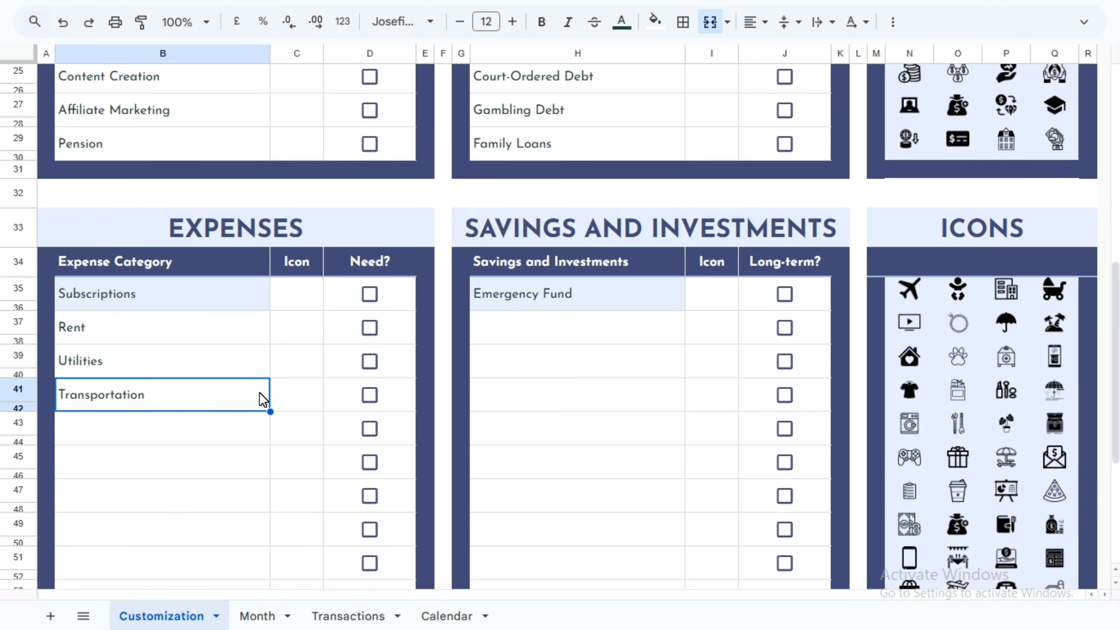
List the savings categories Retirement, Education, Down Payment, Travel, Car Replacement, Home Maintenance, Health Care, Wedding, Stocks, Real Estate, Cryptocurrencies, Annuities, Home Appliance Replacement and Future Business.
{"action": "left_click", "coordinate": [634, 145]}
{"action": "type", "text": "Retirement Education Down Payment Travel Car Replacement Home Maintenance Health Care Wedding Stocks"}
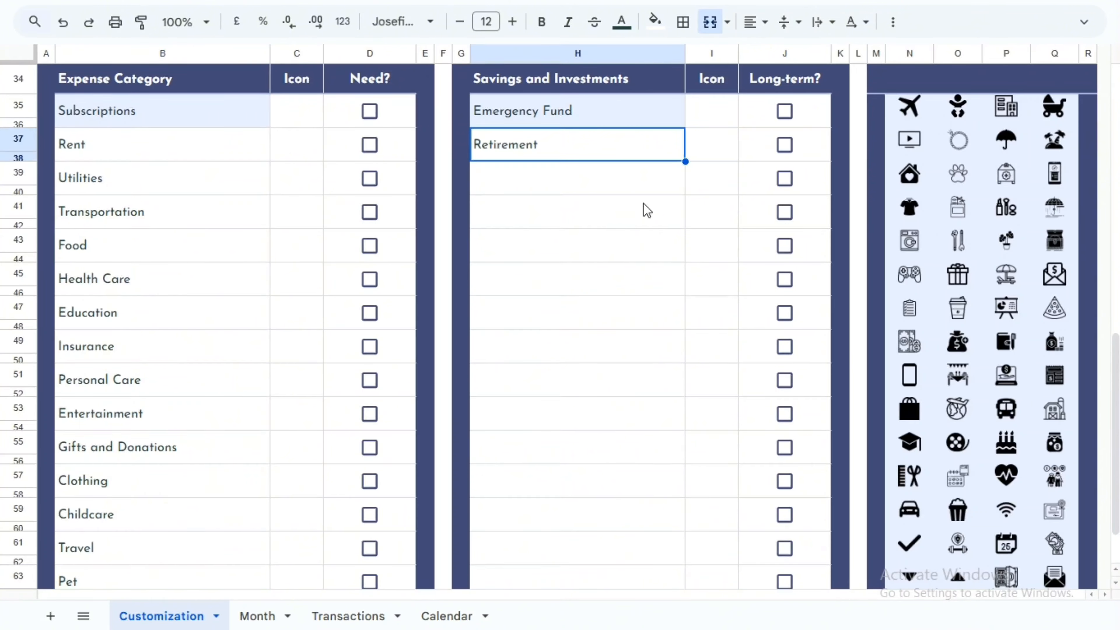
{"action": "key", "text": "Return"}
{"action": "type", "text": "Real Estate Cryptocurrencies Annuities Home Appliance Replacement Future Business"}
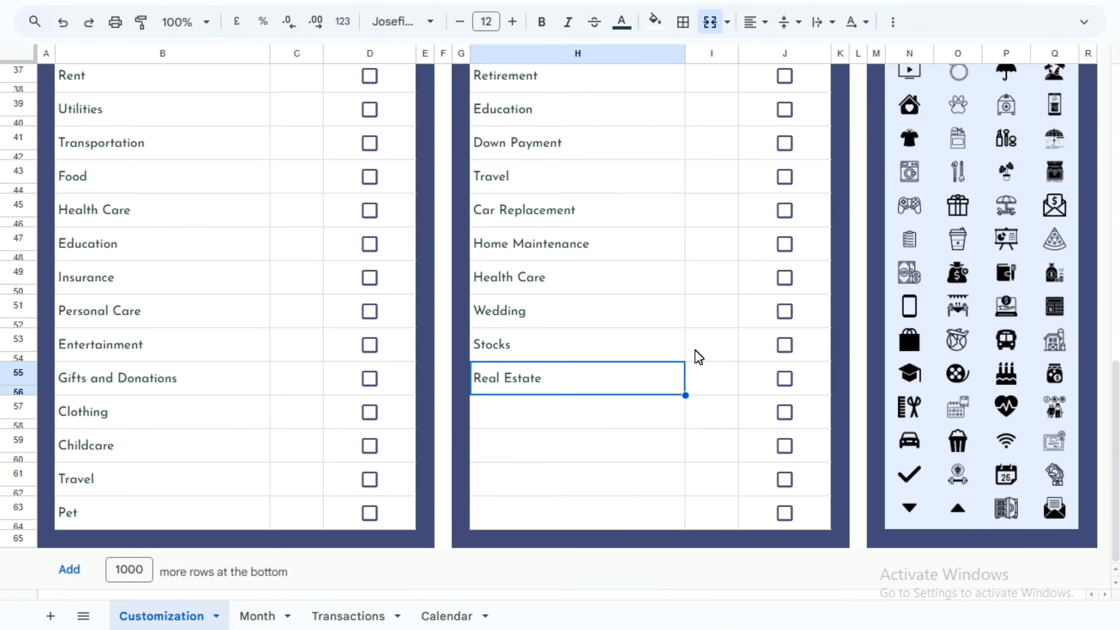
Mark the income sources Salary, Rental Income, Dividends, Freelancing and Affiliate Marketing as active.
{"action": "scroll", "coordinate": [705, 353], "scroll_direction": "up", "scroll_amount": 10}
{"action": "scroll", "coordinate": [723, 360], "scroll_direction": "up", "scroll_amount": 5}
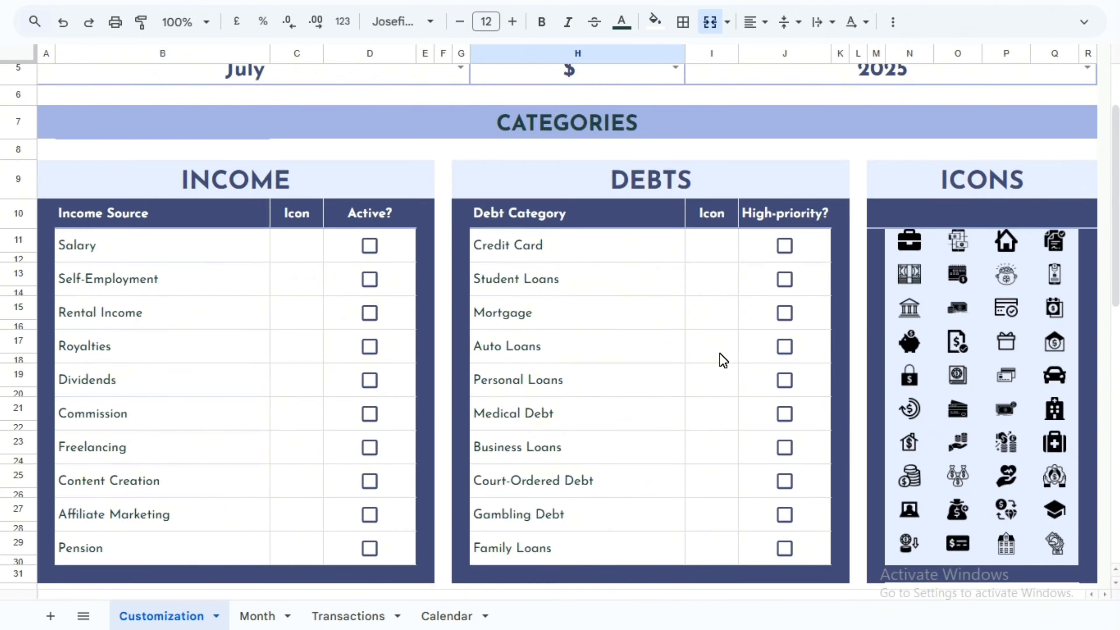
{"action": "left_click", "coordinate": [407, 351]}
{"action": "scroll", "coordinate": [410, 353], "scroll_direction": "down", "scroll_amount": 2}
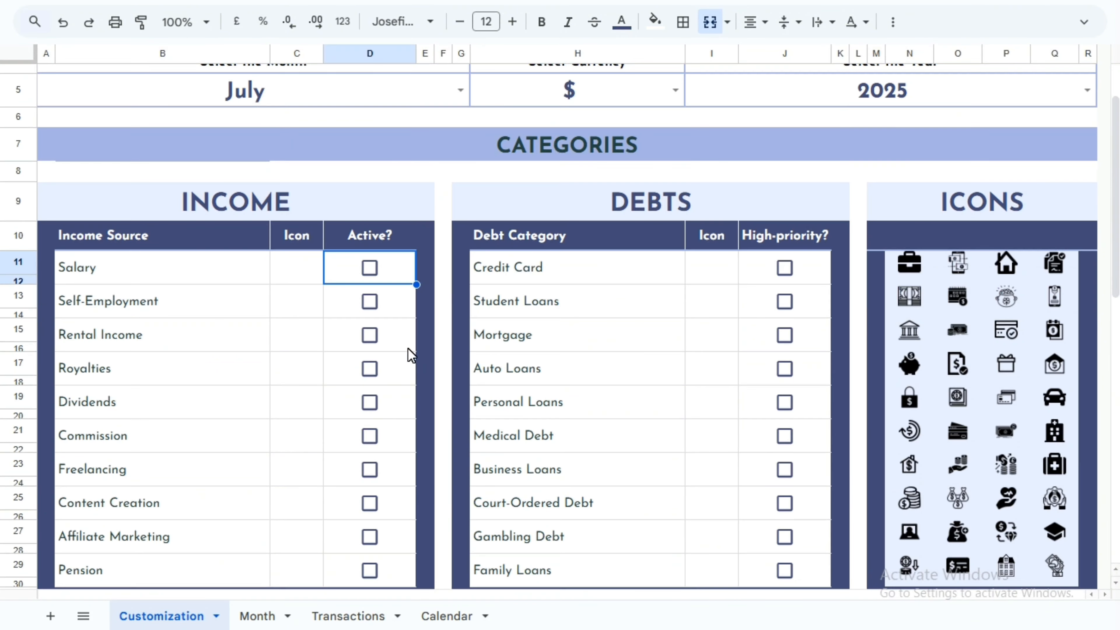
{"action": "key", "text": "space"}
{"action": "key", "text": "Down"}
{"action": "key", "text": "Down"}
{"action": "key", "text": "space"}
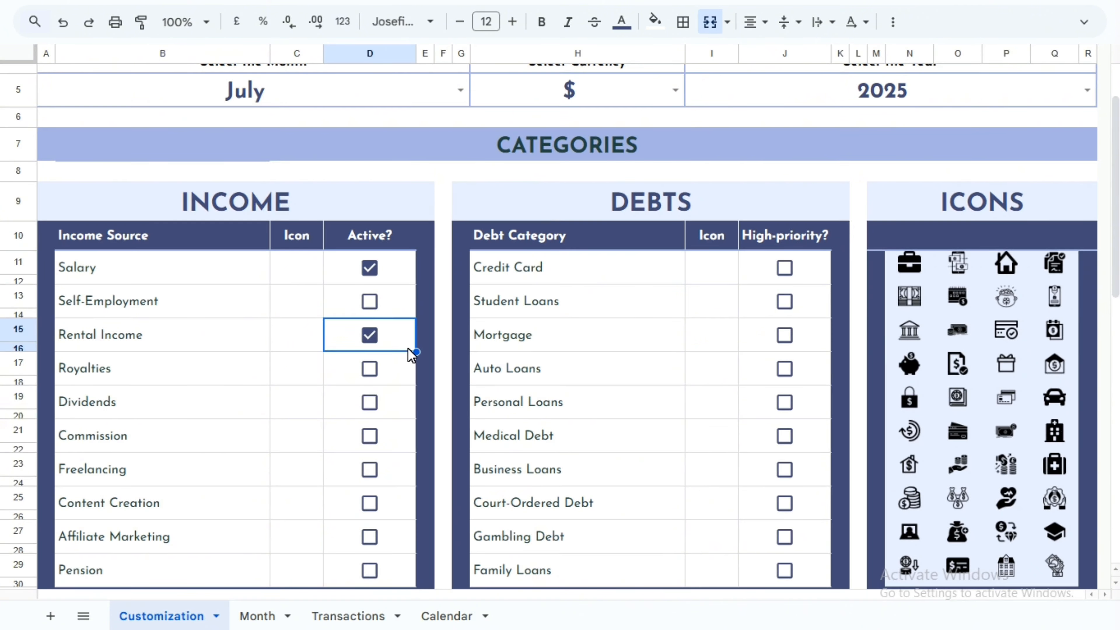
{"action": "key", "text": "Down"}
{"action": "key", "text": "Down"}
{"action": "key", "text": "space"}
{"action": "key", "text": "Down"}
{"action": "key", "text": "Down"}
{"action": "key", "text": "space"}
{"action": "key", "text": "Down"}
{"action": "key", "text": "Down"}
{"action": "key", "text": "space"}
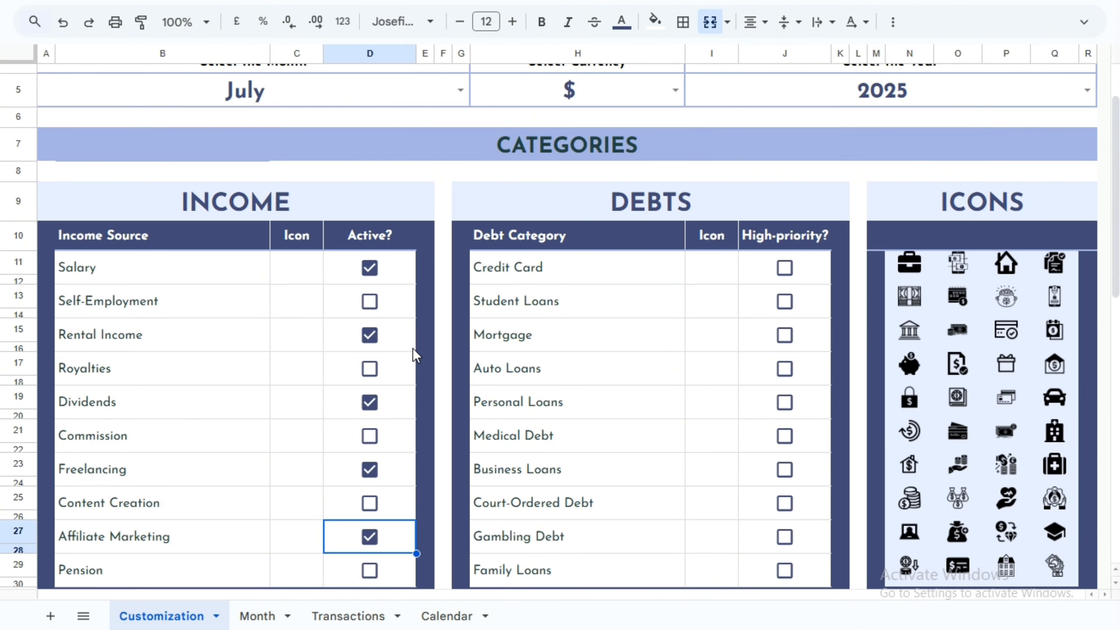
Mark the debts Credit Card, Mortgage, Personal Loans, Business Loans and Gambling Debt as high-priority.
{"action": "left_click", "coordinate": [821, 270]}
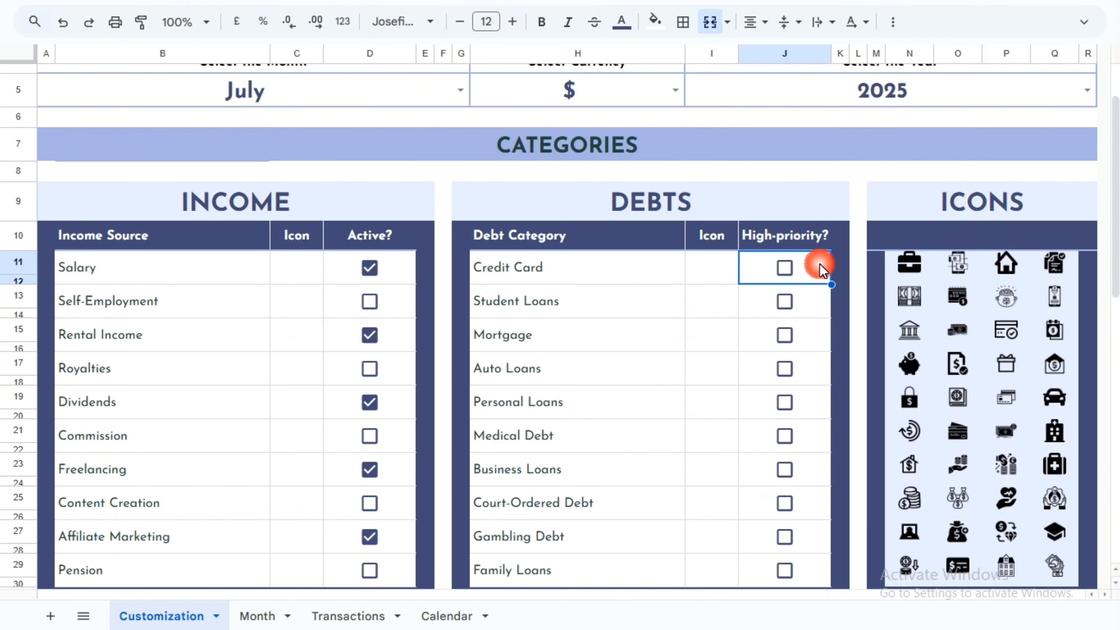
{"action": "key", "text": "space"}
{"action": "scroll", "coordinate": [450, 331], "scroll_direction": "down", "scroll_amount": 3}
{"action": "scroll", "coordinate": [661, 340], "scroll_direction": "up", "scroll_amount": 4}
{"action": "key", "text": "Down"}
{"action": "key", "text": "Down"}
{"action": "key", "text": "space"}
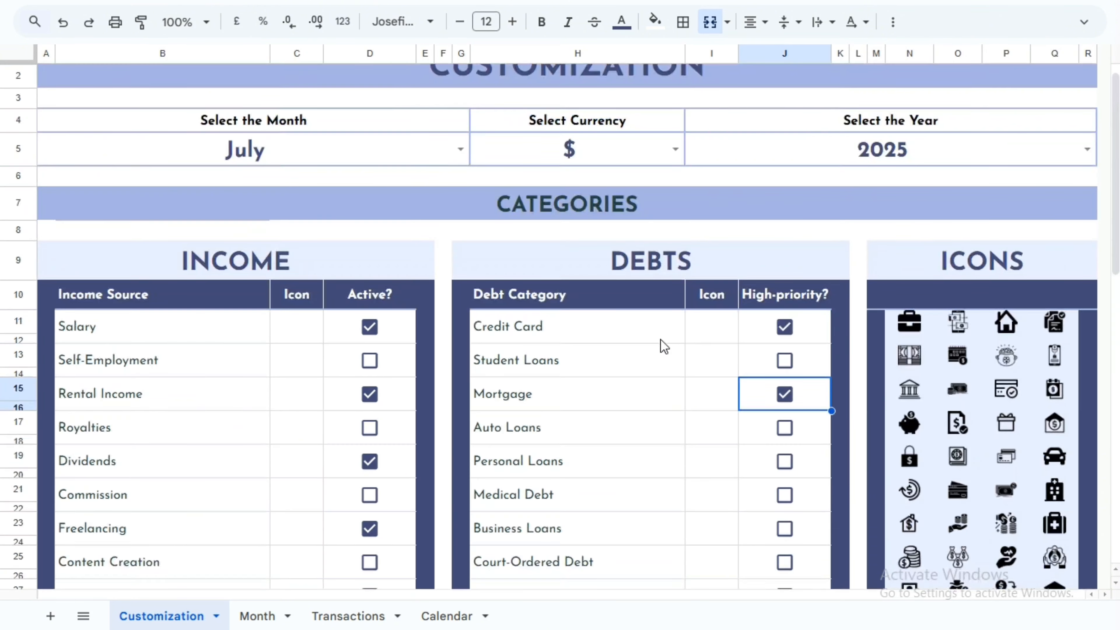
{"action": "key", "text": "Down"}
{"action": "key", "text": "Down"}
{"action": "key", "text": "space"}
{"action": "key", "text": "Down"}
{"action": "key", "text": "Down"}
{"action": "key", "text": "space"}
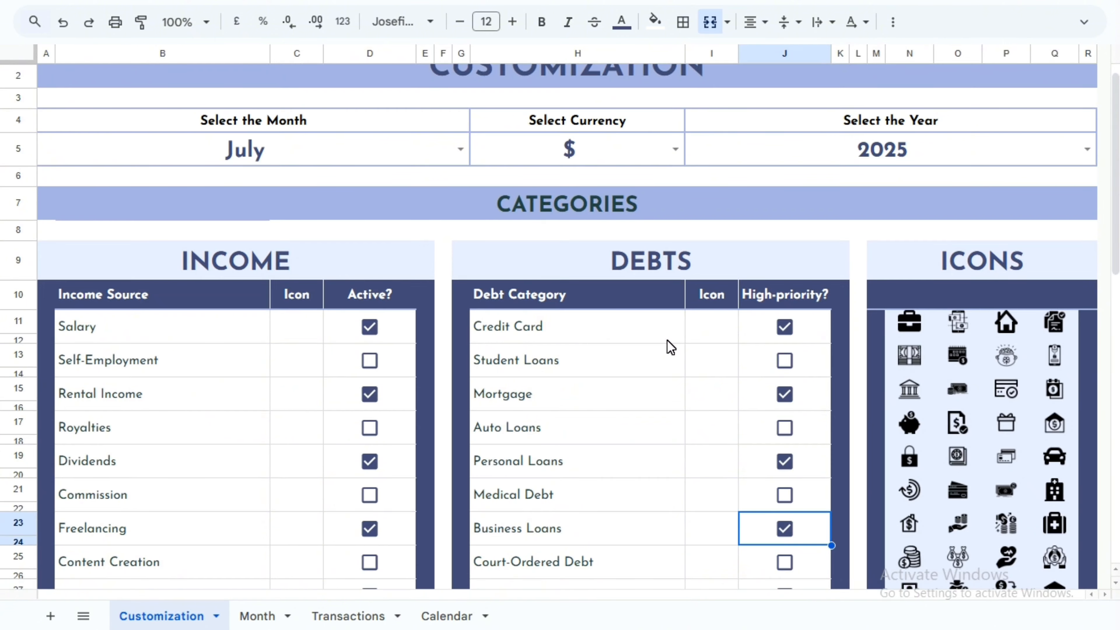
{"action": "key", "text": "Down"}
{"action": "key", "text": "Down"}
{"action": "key", "text": "space"}
Mark the expenses Subscriptions, Utilities, Food, Education, Personal Care, Gifts and Donations, Childcare and Pet as needs.
{"action": "scroll", "coordinate": [674, 347], "scroll_direction": "down", "scroll_amount": 2}
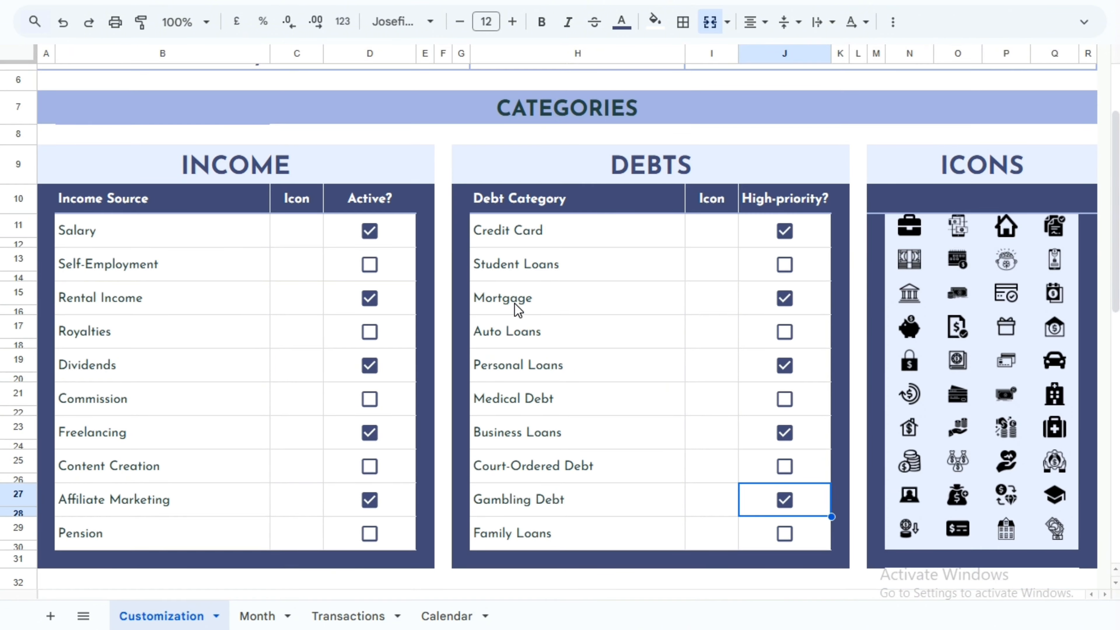
{"action": "scroll", "coordinate": [518, 310], "scroll_direction": "down", "scroll_amount": 12}
{"action": "left_click", "coordinate": [403, 108]}
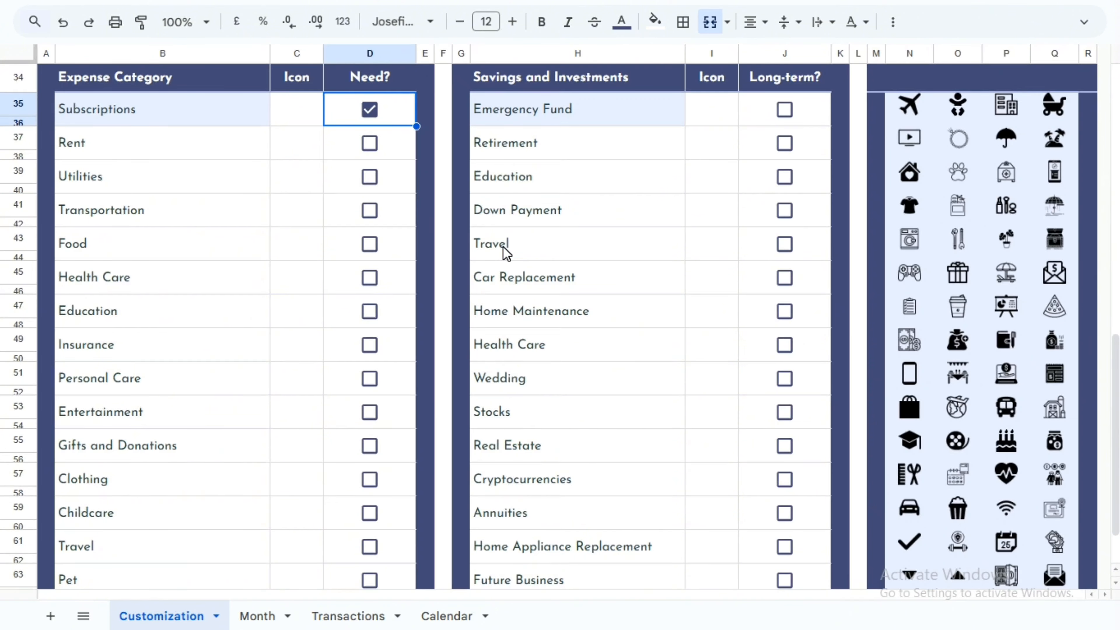
{"action": "key", "text": "Down"}
{"action": "key", "text": "Down"}
{"action": "key", "text": "space"}
{"action": "key", "text": "Down"}
{"action": "key", "text": "Down"}
{"action": "key", "text": "space"}
{"action": "key", "text": "Down"}
{"action": "key", "text": "Down"}
{"action": "key", "text": "space"}
{"action": "key", "text": "Down"}
{"action": "key", "text": "Down"}
{"action": "key", "text": "space"}
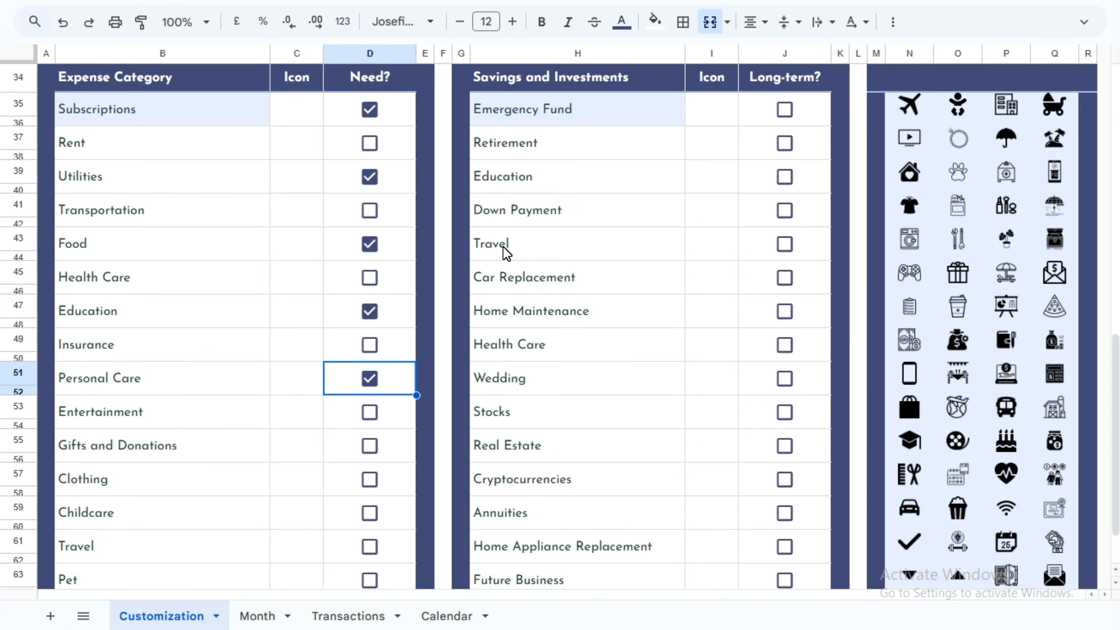
{"action": "key", "text": "Down"}
{"action": "key", "text": "Down"}
{"action": "key", "text": "space"}
{"action": "key", "text": "Down"}
{"action": "key", "text": "Down"}
{"action": "key", "text": "space"}
{"action": "key", "text": "Down"}
{"action": "key", "text": "Down"}
{"action": "key", "text": "space"}
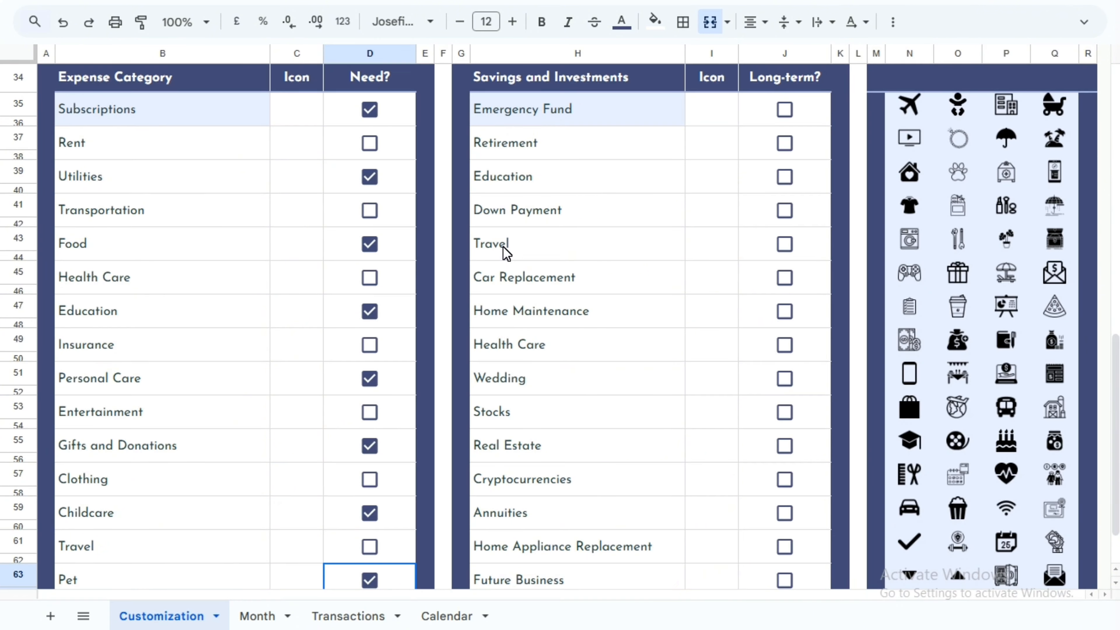
Mark the savings Emergency Fund, Education, Travel, Home Maintenance, Wedding, Real Estate, Annuities and Future Business as long-term.
{"action": "left_click", "coordinate": [784, 110]}
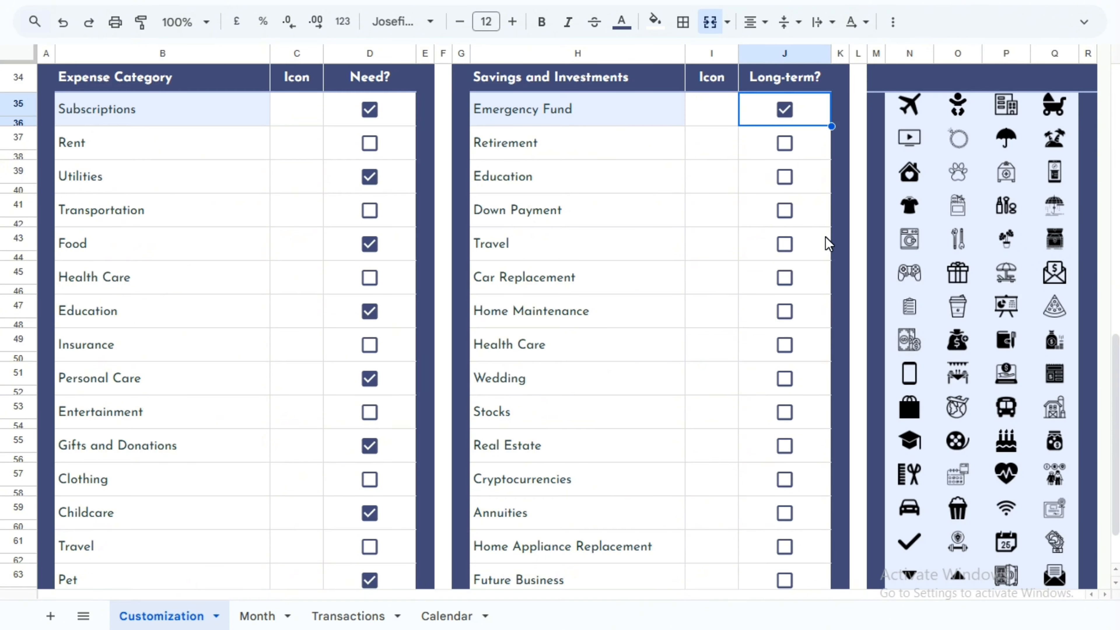
{"action": "key", "text": "Down"}
{"action": "key", "text": "Down"}
{"action": "key", "text": "space"}
{"action": "key", "text": "Down"}
{"action": "key", "text": "Down"}
{"action": "key", "text": "space"}
{"action": "key", "text": "Down"}
{"action": "key", "text": "Down"}
{"action": "key", "text": "space"}
{"action": "key", "text": "Down"}
{"action": "key", "text": "Down"}
{"action": "key", "text": "space"}
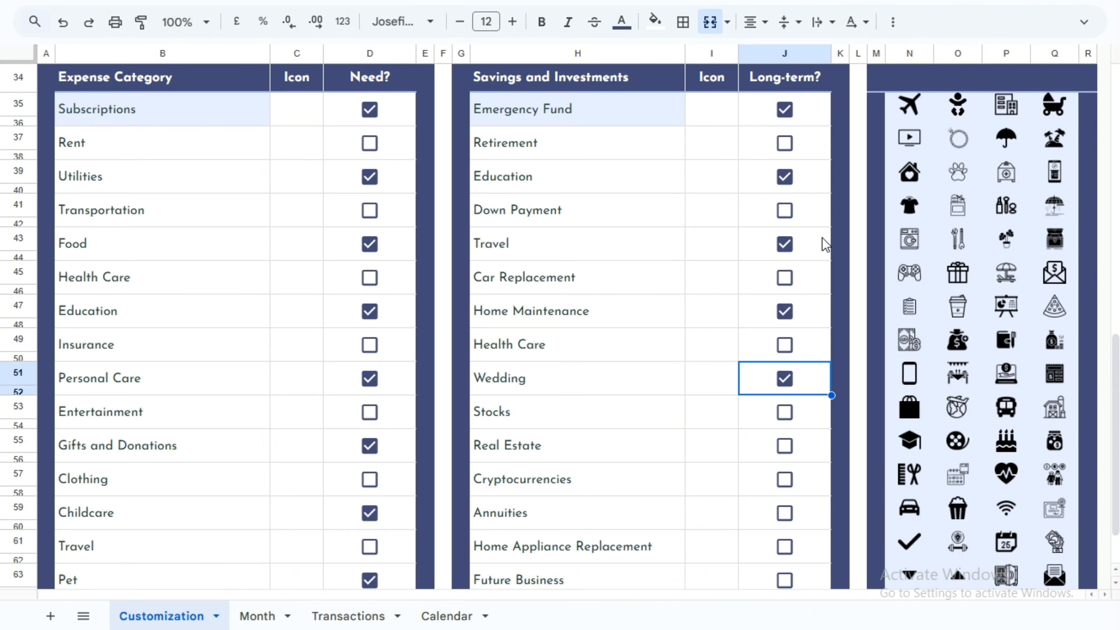
{"action": "key", "text": "Down"}
{"action": "key", "text": "Down"}
{"action": "key", "text": "space"}
{"action": "key", "text": "Down"}
{"action": "key", "text": "Down"}
{"action": "key", "text": "space"}
{"action": "key", "text": "Down"}
{"action": "key", "text": "Down"}
{"action": "key", "text": "space"}
{"action": "scroll", "coordinate": [807, 352], "scroll_direction": "down", "scroll_amount": 2}
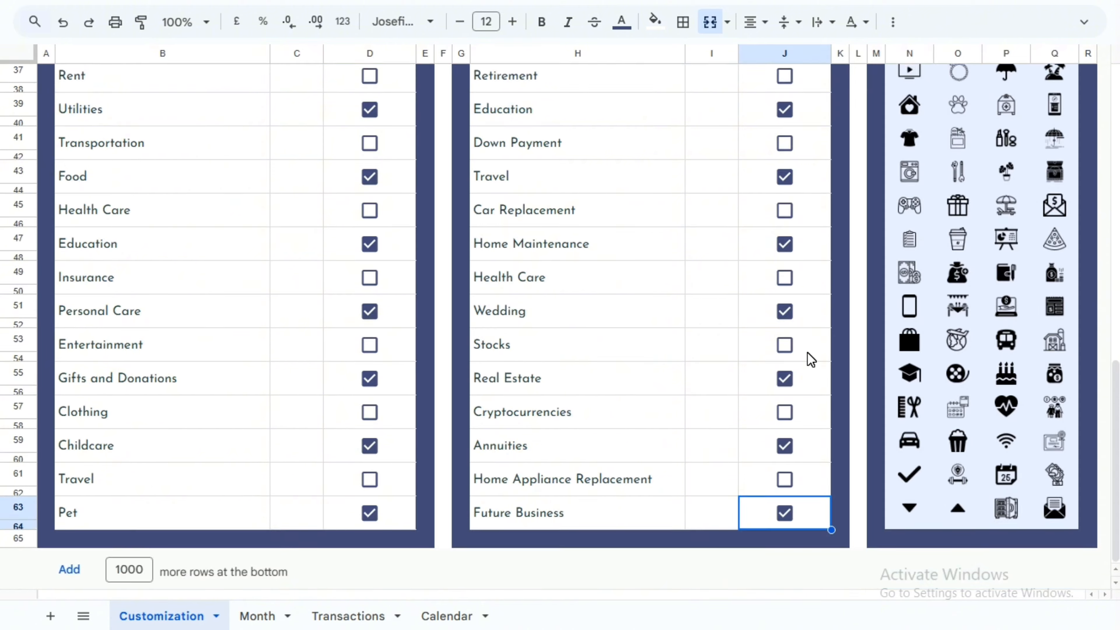
Copy the briefcase icon from the icon library into Salary's Icon cell using Paste special.
{"action": "scroll", "coordinate": [807, 351], "scroll_direction": "up", "scroll_amount": 10}
{"action": "scroll", "coordinate": [749, 340], "scroll_direction": "up", "scroll_amount": 5}
{"action": "scroll", "coordinate": [474, 307], "scroll_direction": "down", "scroll_amount": 2}
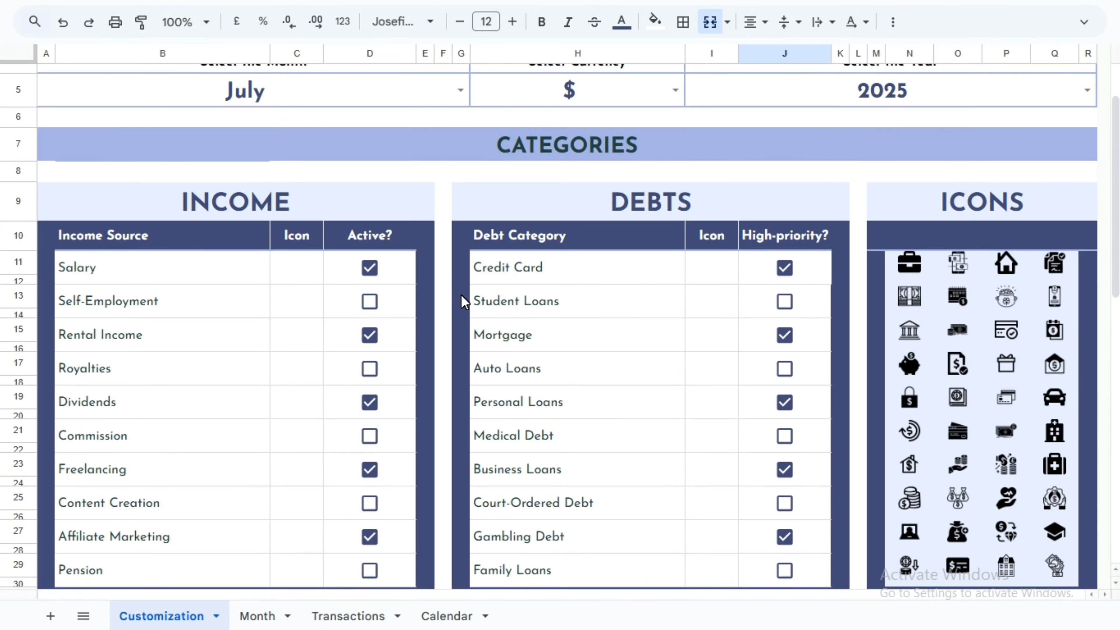
{"action": "left_click", "coordinate": [297, 267]}
{"action": "left_click", "coordinate": [909, 264]}
{"action": "right_click", "coordinate": [909, 265]}
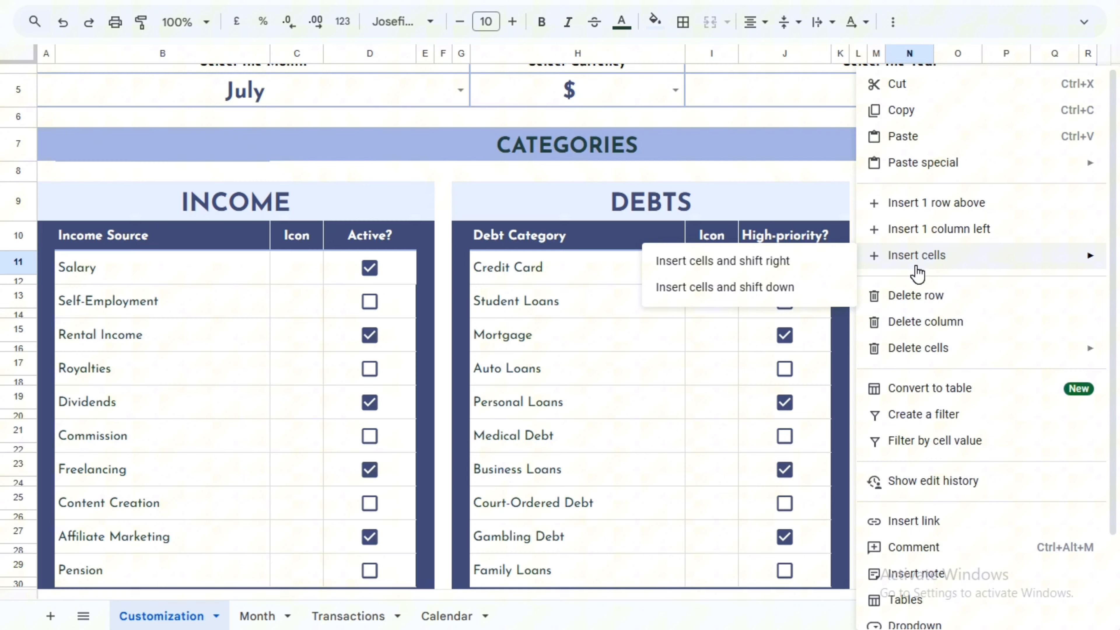
{"action": "left_click", "coordinate": [899, 111]}
{"action": "left_click", "coordinate": [294, 276]}
{"action": "right_click", "coordinate": [296, 279]}
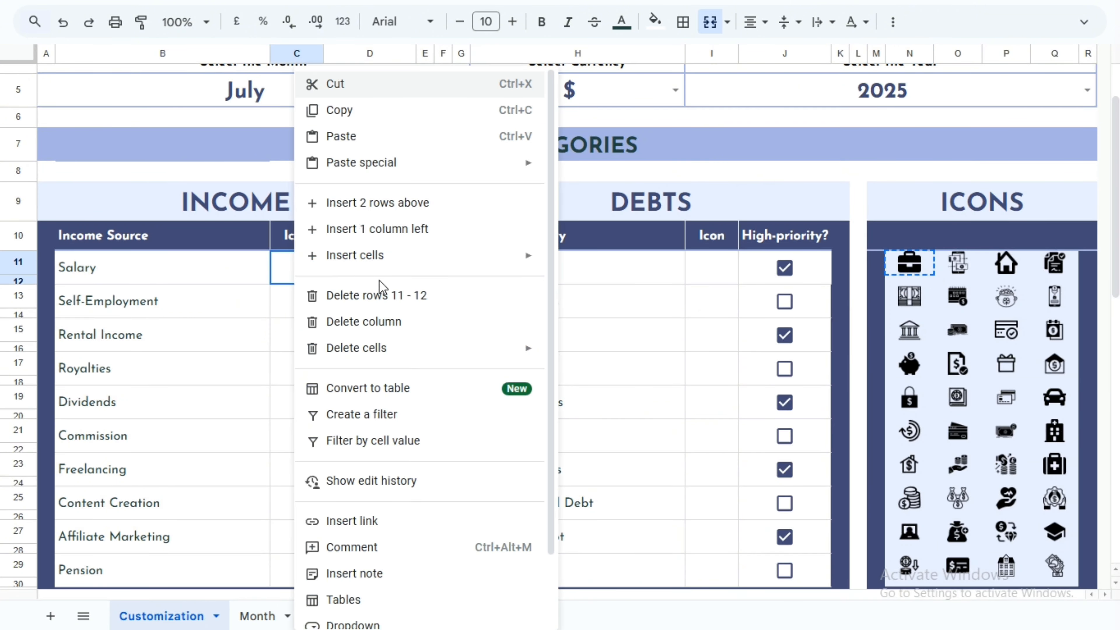
{"action": "mouse_move", "coordinate": [511, 164]}
{"action": "left_click", "coordinate": [582, 168]}
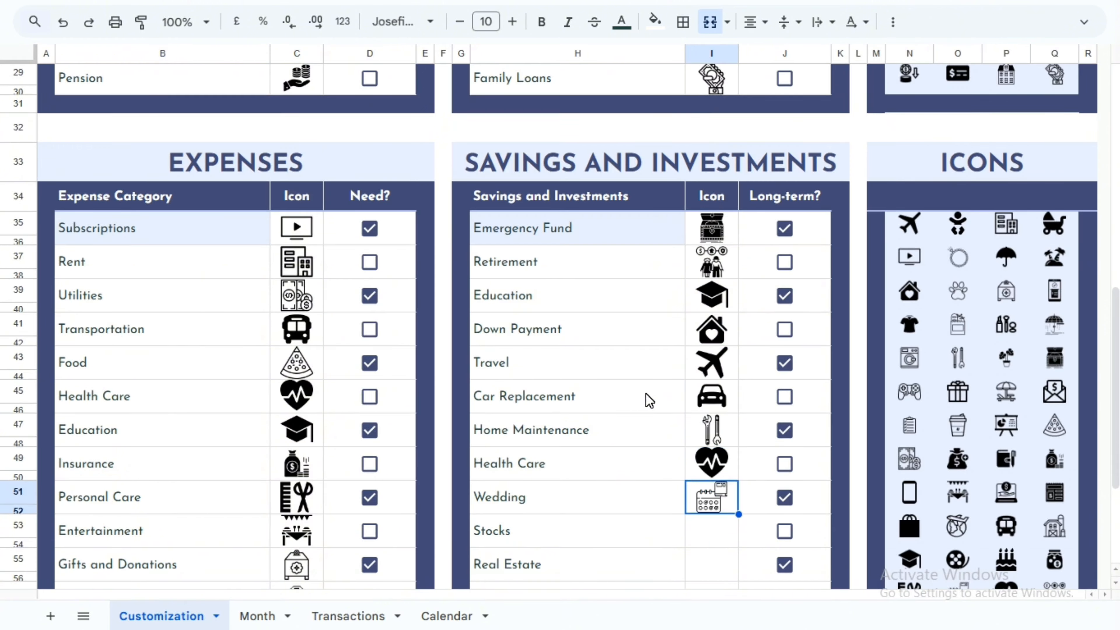
Review the assigned category icons and the filled-in July budget across the Month sheet's sections.
{"action": "scroll", "coordinate": [783, 406], "scroll_direction": "up", "scroll_amount": 5}
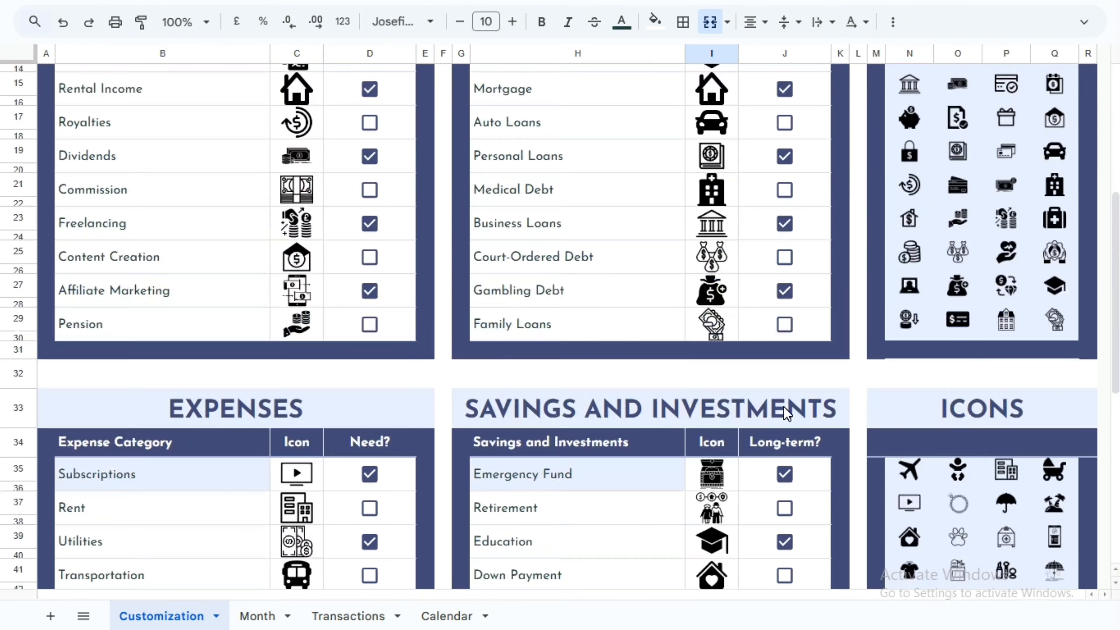
{"action": "scroll", "coordinate": [784, 412], "scroll_direction": "up", "scroll_amount": 5}
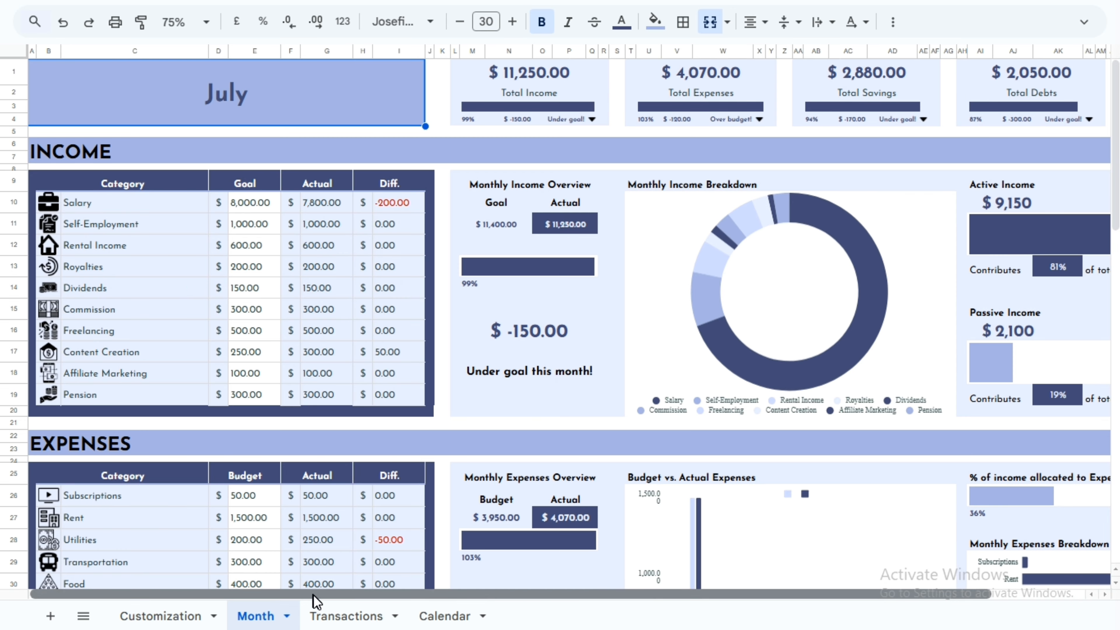
{"action": "left_click_drag", "start_coordinate": [313, 594], "coordinate": [426, 510]}
{"action": "scroll", "coordinate": [453, 471], "scroll_direction": "down", "scroll_amount": 8}
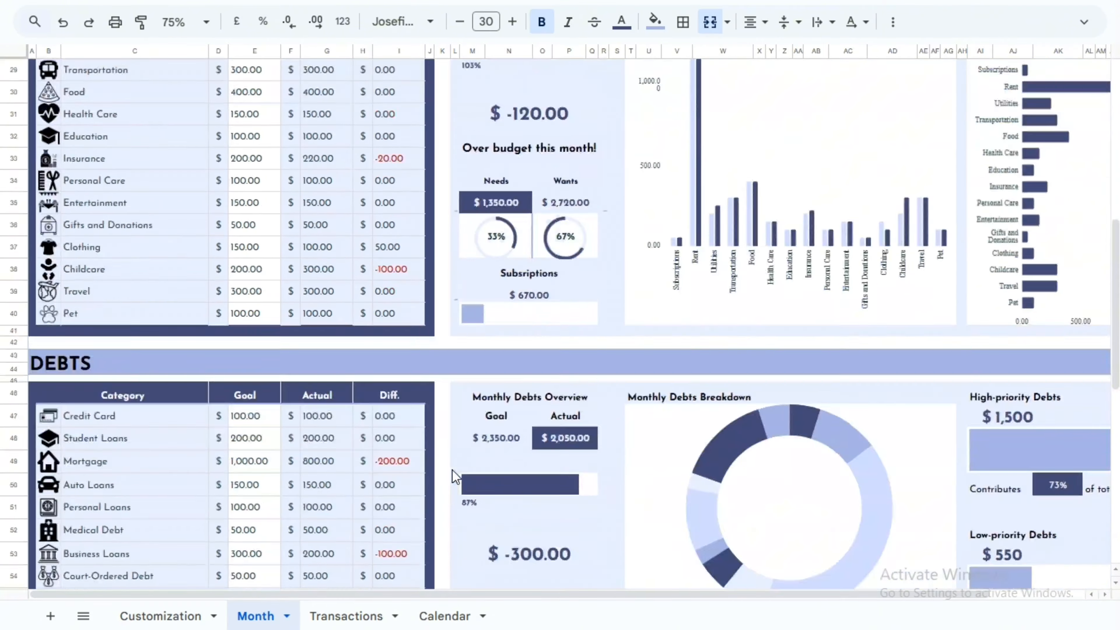
{"action": "scroll", "coordinate": [453, 472], "scroll_direction": "down", "scroll_amount": 10}
{"action": "left_click_drag", "start_coordinate": [411, 594], "coordinate": [694, 596]}
{"action": "scroll", "coordinate": [769, 505], "scroll_direction": "up", "scroll_amount": 2}
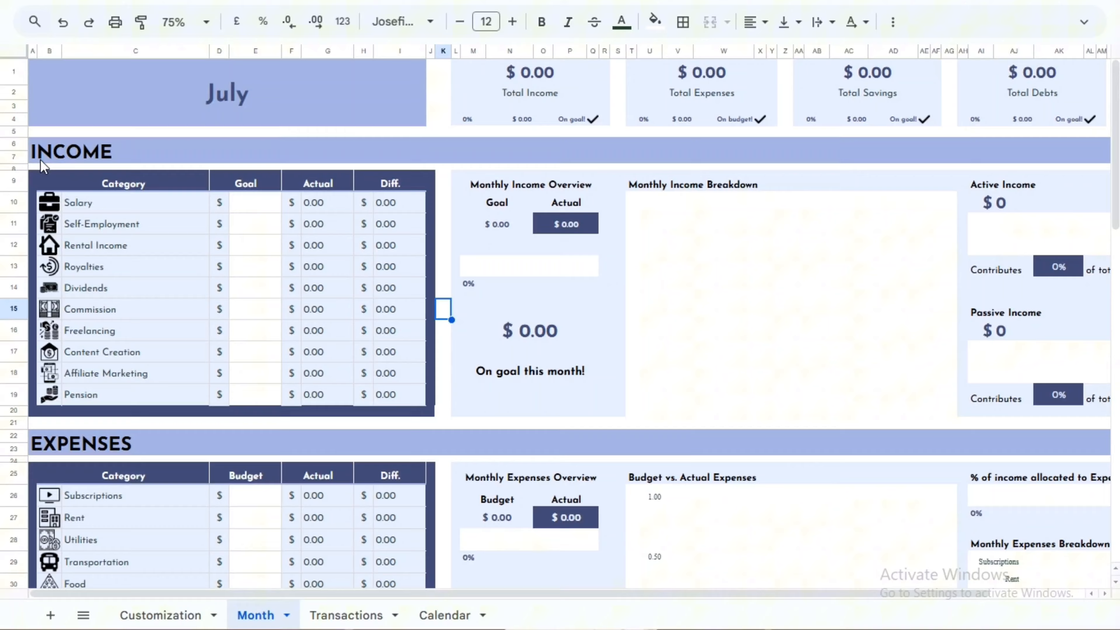
Review the Income, Expenses, Debts and Savings and Investments sections with their icons and empty goal columns on the Month sheet.
{"action": "left_click", "coordinate": [33, 132]}
{"action": "left_click_drag", "start_coordinate": [711, 594], "coordinate": [396, 583]}
{"action": "scroll", "coordinate": [502, 540], "scroll_direction": "down", "scroll_amount": 5}
{"action": "scroll", "coordinate": [366, 547], "scroll_direction": "down", "scroll_amount": 3}
{"action": "scroll", "coordinate": [366, 547], "scroll_direction": "down", "scroll_amount": 6}
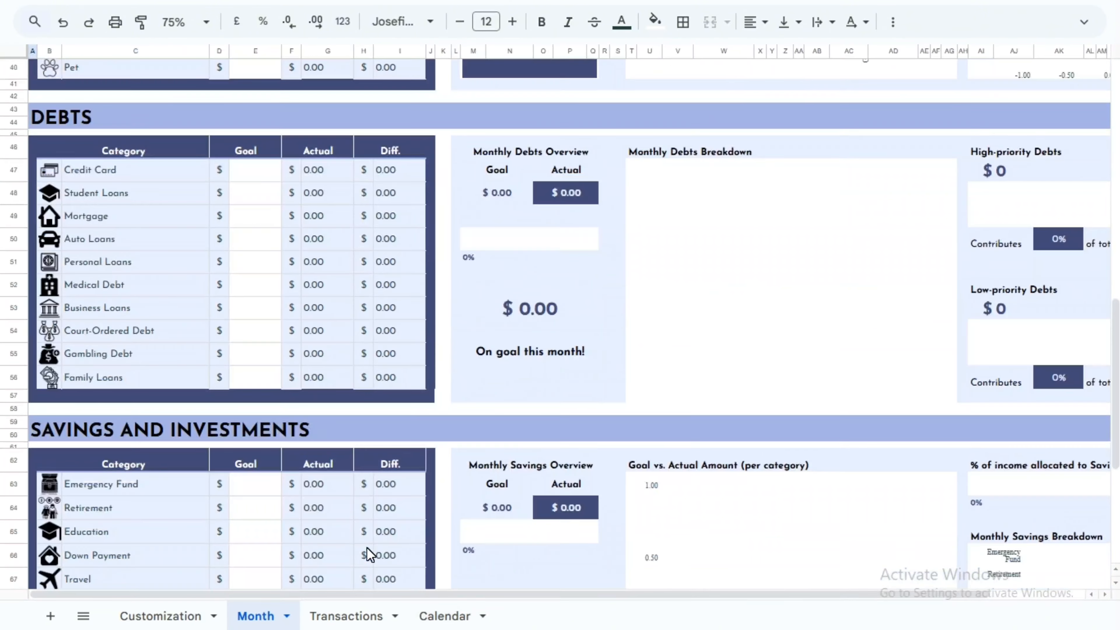
{"action": "left_click_drag", "start_coordinate": [520, 595], "coordinate": [462, 582]}
{"action": "scroll", "coordinate": [395, 541], "scroll_direction": "down", "scroll_amount": 4}
{"action": "scroll", "coordinate": [453, 540], "scroll_direction": "up", "scroll_amount": 16}
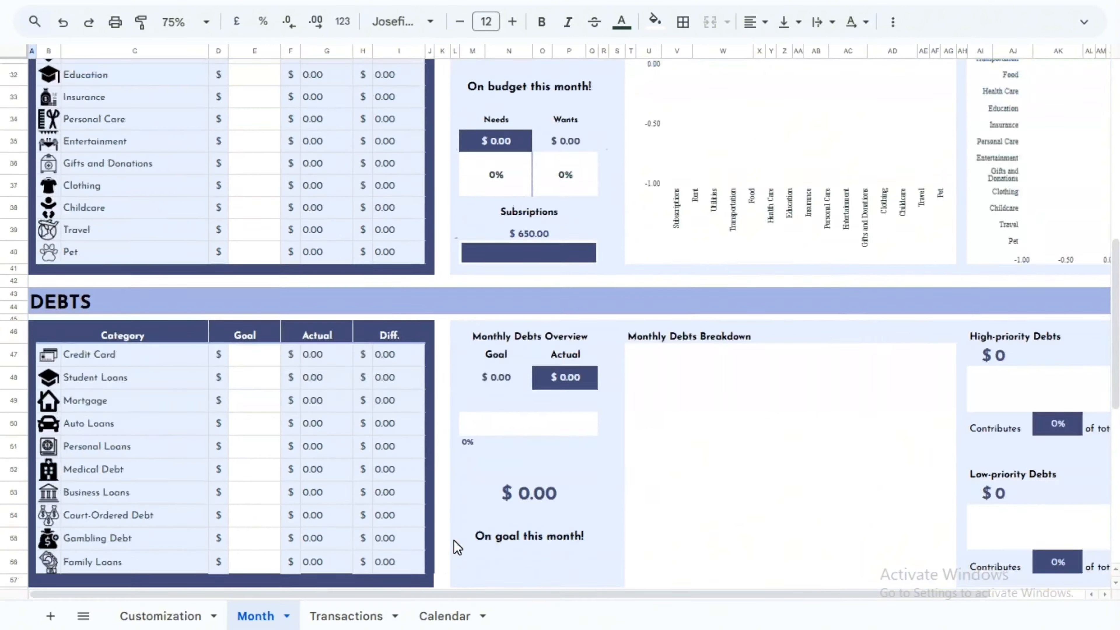
{"action": "scroll", "coordinate": [164, 395], "scroll_direction": "down", "scroll_amount": 2}
{"action": "scroll", "coordinate": [167, 401], "scroll_direction": "down", "scroll_amount": 9}
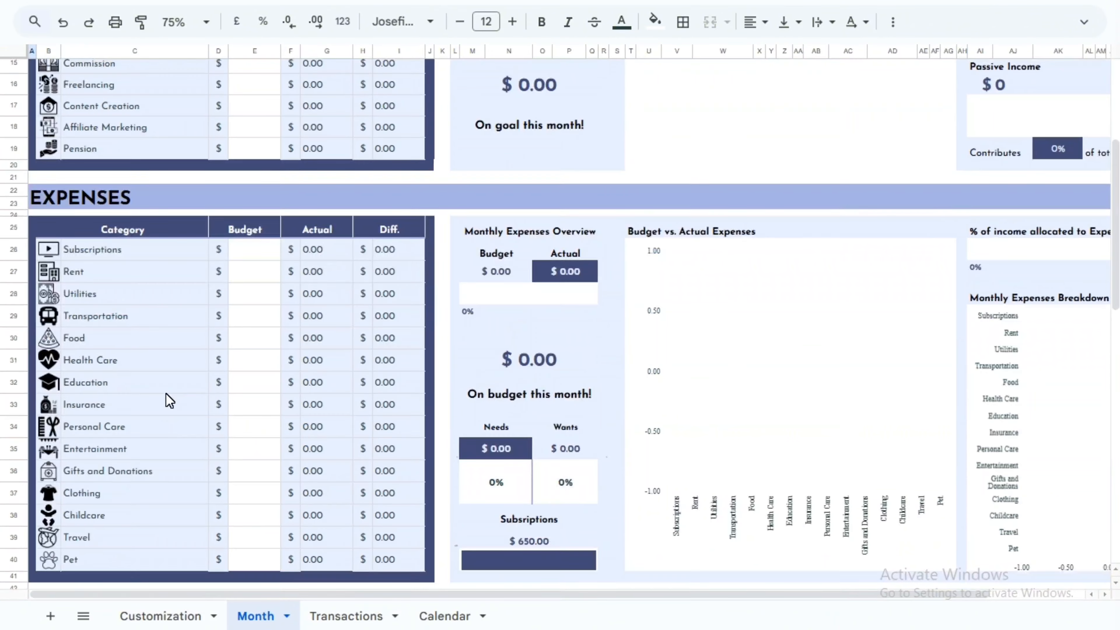
{"action": "scroll", "coordinate": [166, 393], "scroll_direction": "down", "scroll_amount": 6}
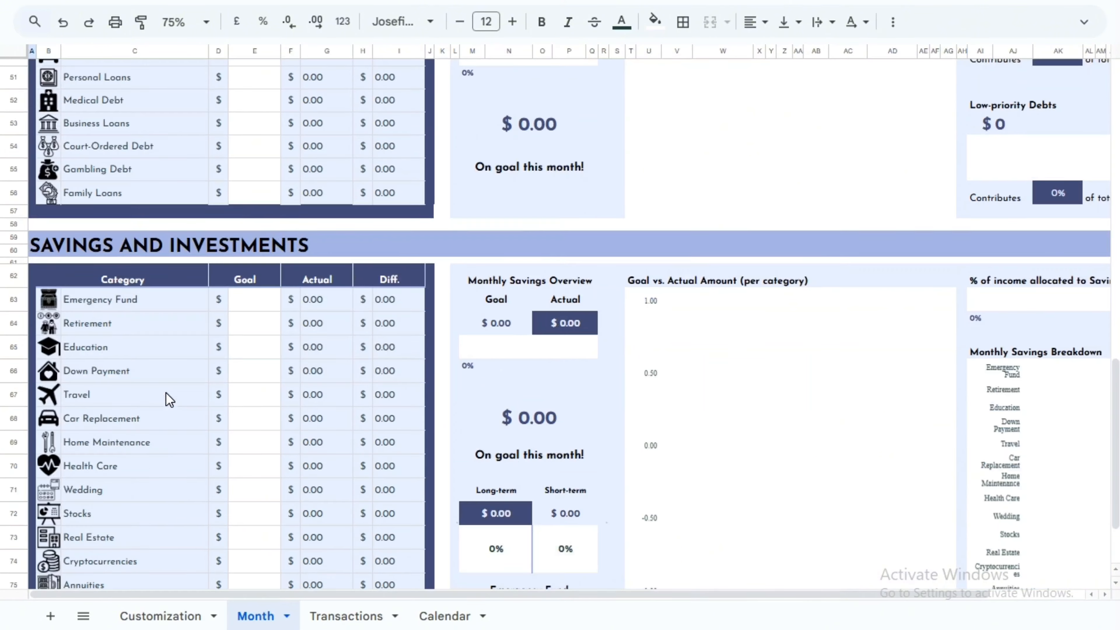
{"action": "scroll", "coordinate": [173, 379], "scroll_direction": "up", "scroll_amount": 18}
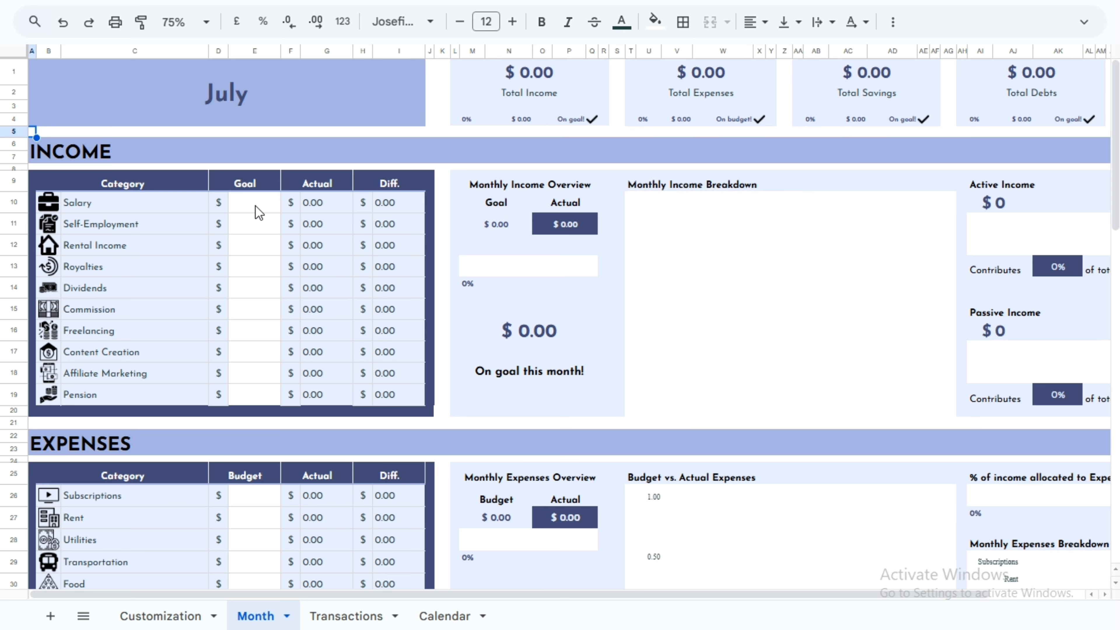
Redo the Income goal entries from Salary to Pension: 8,000, 1,000, 600, 200, 150, 300, 500, 250, 100 and 300.
{"action": "left_click", "coordinate": [254, 205]}
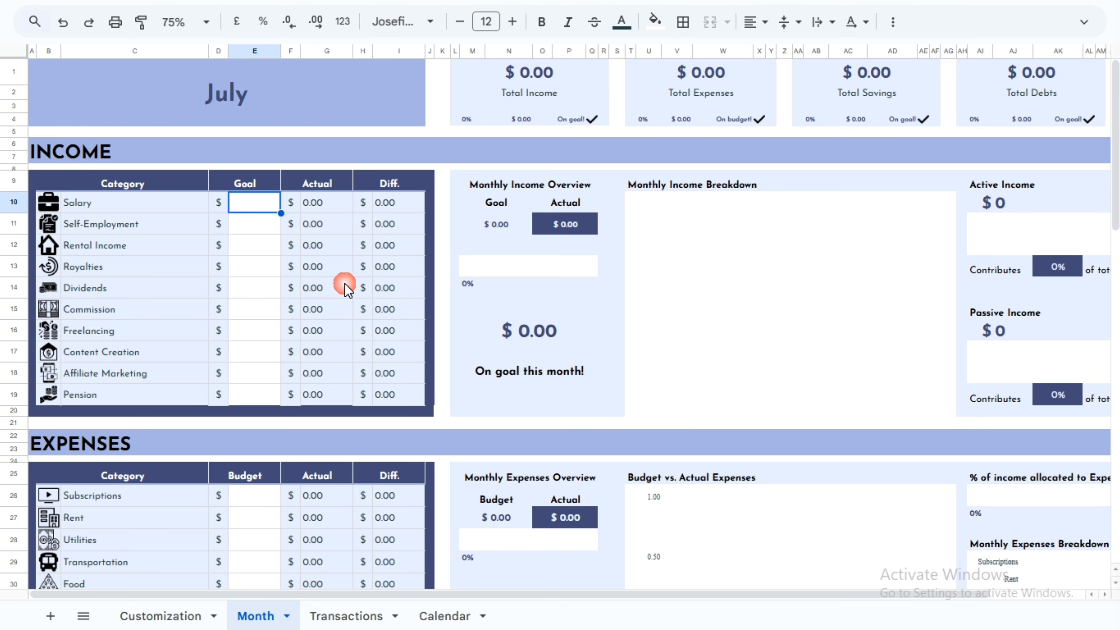
{"action": "key", "text": "ctrl+y"}
{"action": "key", "text": "ctrl+y"}
{"action": "key", "text": "ctrl+y"}
{"action": "key", "text": "ctrl+y"}
{"action": "key", "text": "ctrl+y"}
{"action": "key", "text": "ctrl+y"}
{"action": "key", "text": "ctrl+y"}
{"action": "key", "text": "ctrl+y"}
{"action": "key", "text": "ctrl+y"}
{"action": "key", "text": "ctrl+y"}
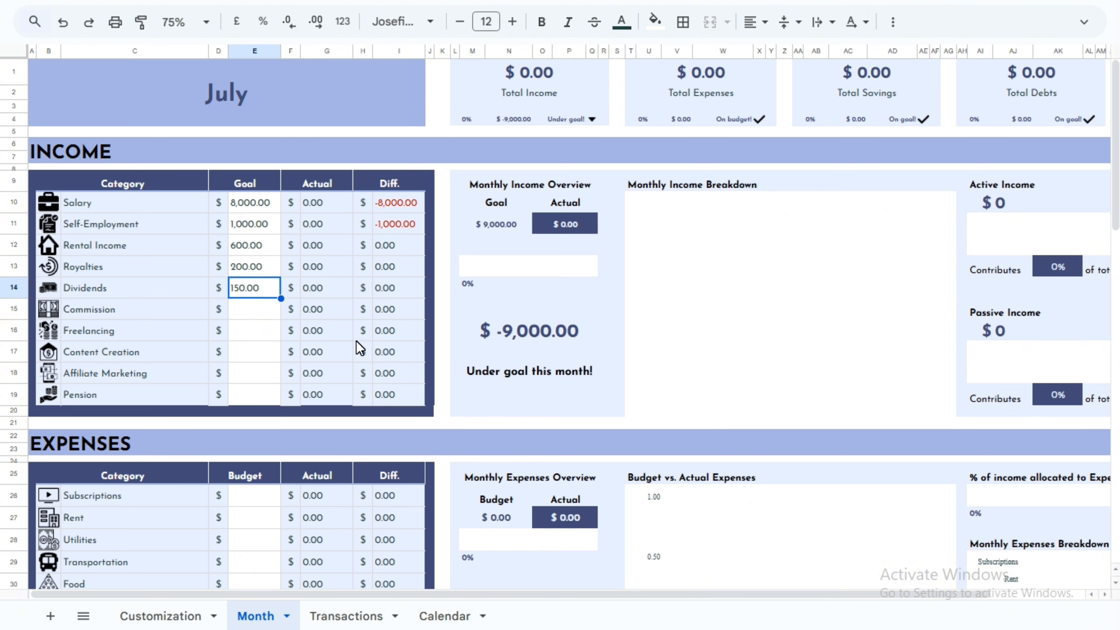
Redo the Expenses budgets from Subscriptions to Pet: 50, 1,500, 200, 300, 400, 150, 100, 200, 100, 150, 50, 150, 200, 300 and 100.
{"action": "scroll", "coordinate": [277, 515], "scroll_direction": "down", "scroll_amount": 2}
{"action": "scroll", "coordinate": [277, 515], "scroll_direction": "down", "scroll_amount": 4}
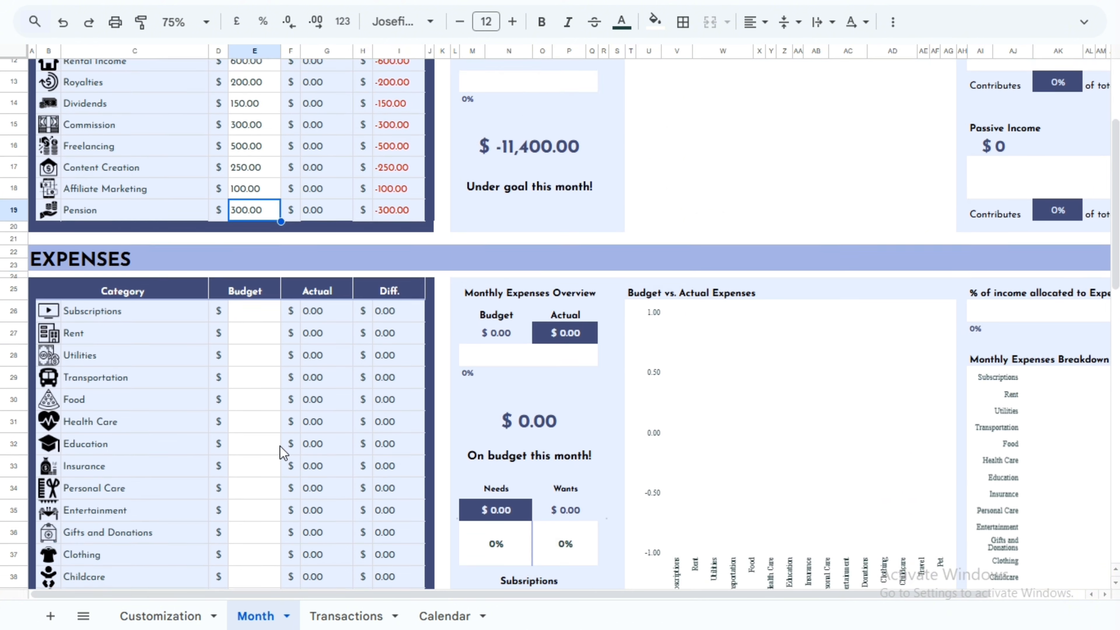
{"action": "left_click", "coordinate": [268, 270]}
{"action": "key", "text": "ctrl+y"}
{"action": "key", "text": "ctrl+y"}
{"action": "key", "text": "ctrl+y"}
{"action": "key", "text": "ctrl+y"}
{"action": "key", "text": "ctrl+y"}
{"action": "key", "text": "ctrl+y"}
{"action": "key", "text": "ctrl+y"}
{"action": "key", "text": "ctrl+y"}
{"action": "key", "text": "ctrl+y"}
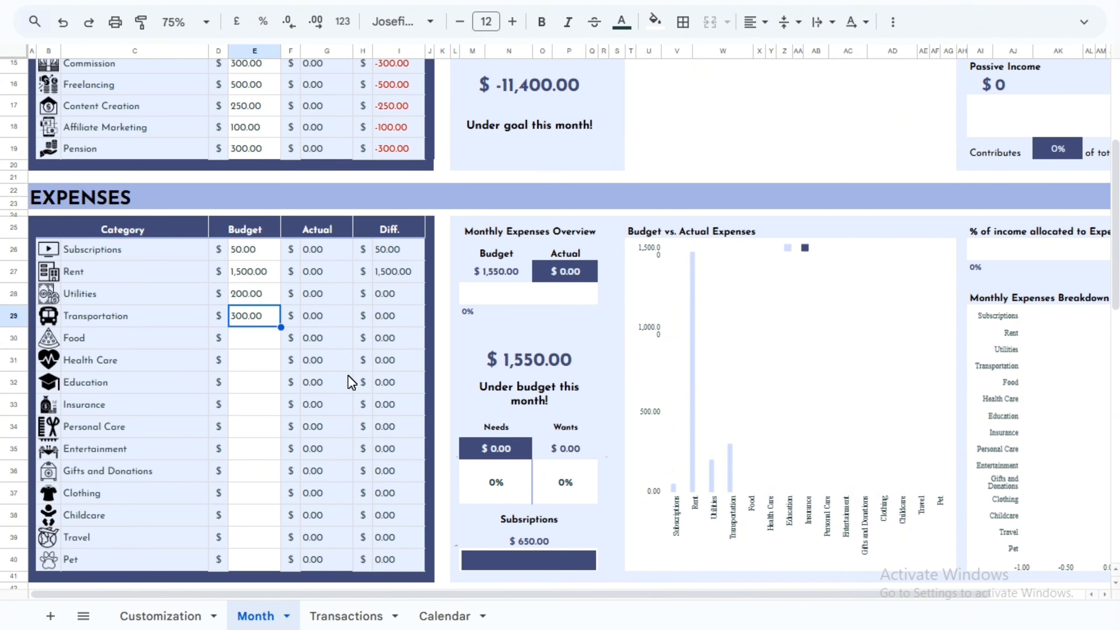
{"action": "key", "text": "ctrl+y"}
{"action": "key", "text": "ctrl+y"}
{"action": "key", "text": "ctrl+y"}
{"action": "key", "text": "ctrl+y"}
{"action": "key", "text": "ctrl+y"}
{"action": "key", "text": "ctrl+y"}
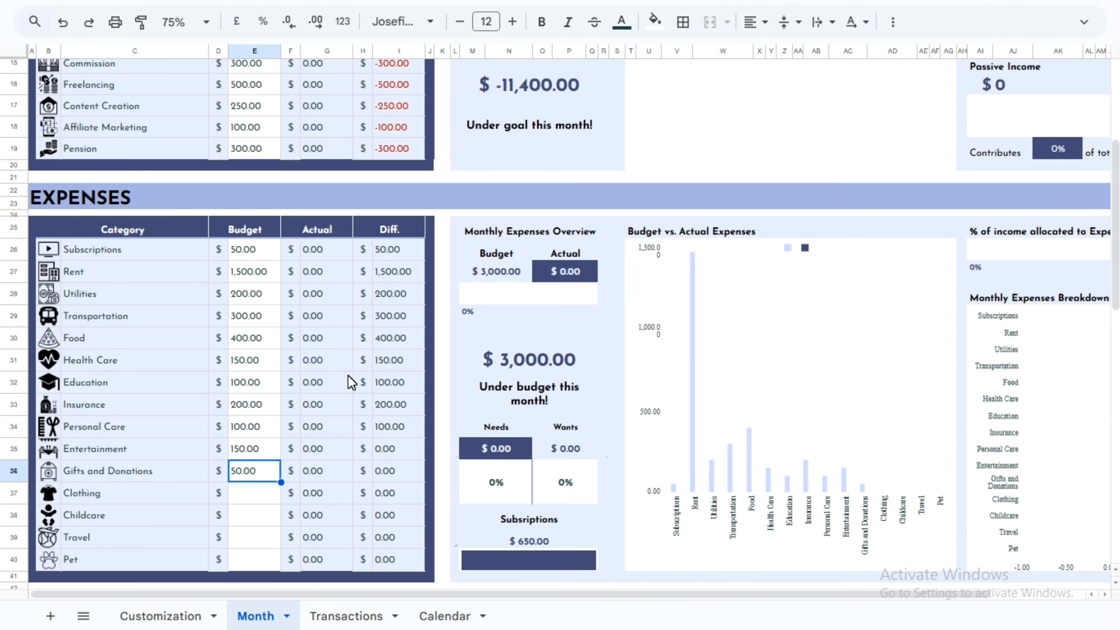
Redo the Debts goals from Credit Card to Family Loans: 100, 200, 1,000, 150, 100, 50, 300, 50, 300 and 100.
{"action": "scroll", "coordinate": [294, 433], "scroll_direction": "down", "scroll_amount": 5}
{"action": "scroll", "coordinate": [294, 433], "scroll_direction": "down", "scroll_amount": 1}
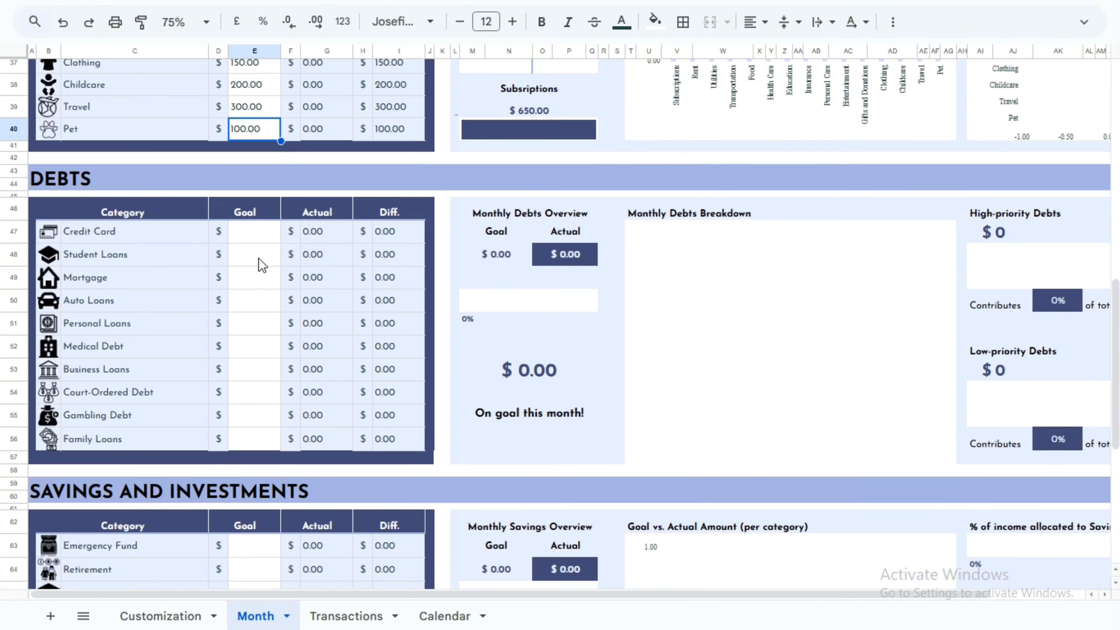
{"action": "left_click", "coordinate": [261, 240]}
{"action": "key", "text": "ctrl+y"}
{"action": "key", "text": "ctrl+y"}
{"action": "key", "text": "ctrl+y"}
{"action": "key", "text": "ctrl+y"}
{"action": "key", "text": "ctrl+y"}
{"action": "key", "text": "ctrl+y"}
{"action": "key", "text": "ctrl+y"}
{"action": "key", "text": "ctrl+y"}
{"action": "key", "text": "ctrl+y"}
{"action": "key", "text": "ctrl+y"}
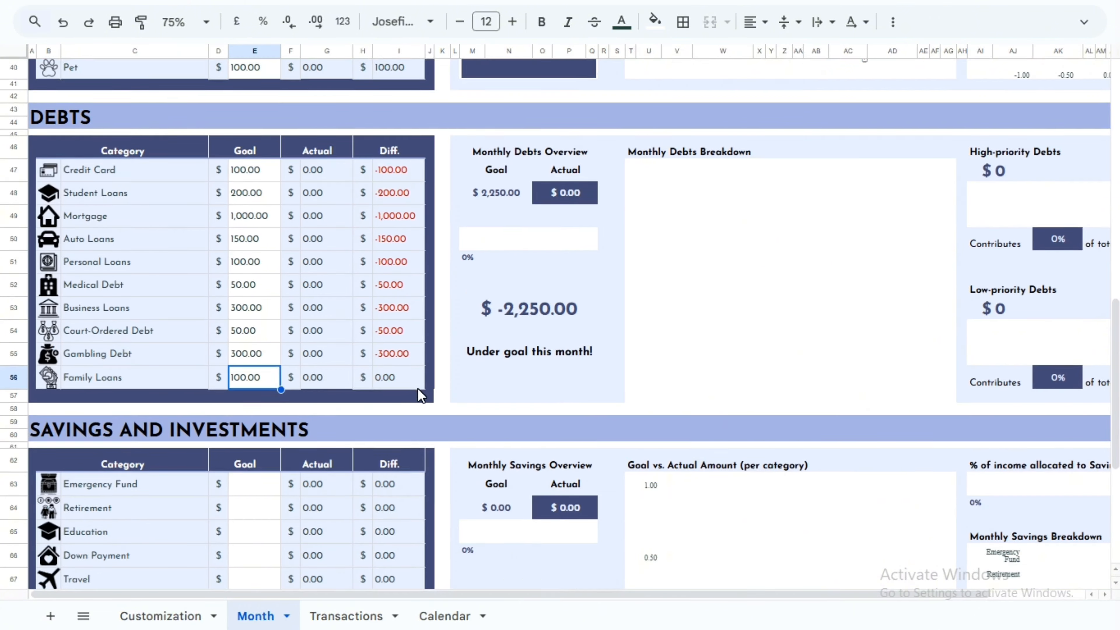
Redo the Savings goals from Emergency Fund to Future Business: 200, 500, 100, 300, 100, 150, 200, 100, 300, 200, 400, 100, 50, 50, 300.
{"action": "scroll", "coordinate": [418, 388], "scroll_direction": "down", "scroll_amount": 3}
{"action": "left_click", "coordinate": [244, 362]}
{"action": "scroll", "coordinate": [343, 424], "scroll_direction": "down", "scroll_amount": 2}
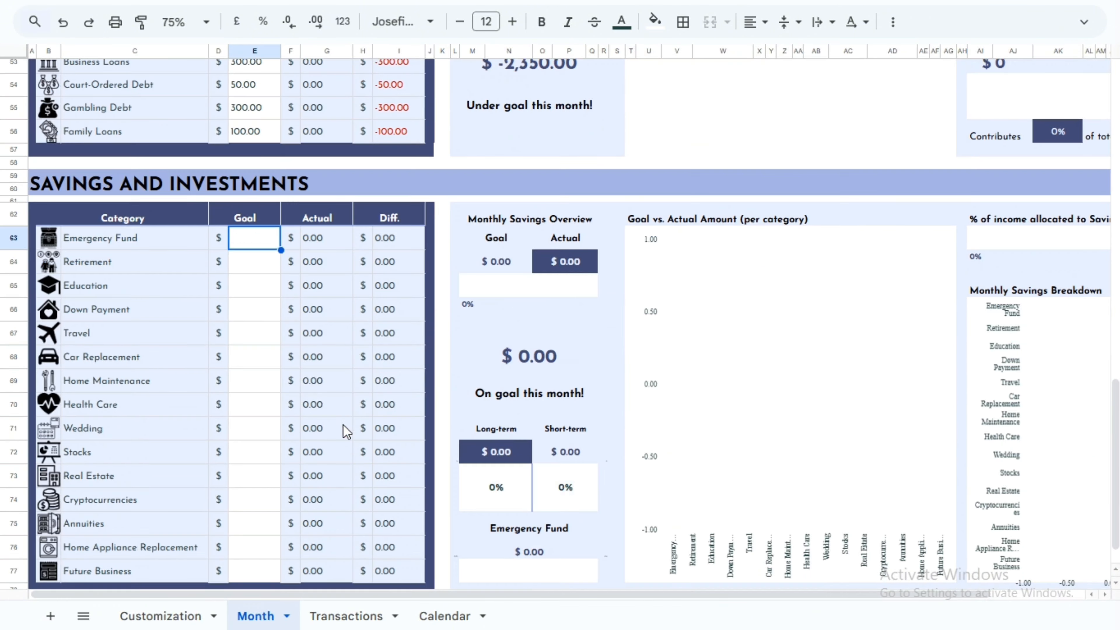
{"action": "key", "text": "ctrl+y"}
{"action": "key", "text": "ctrl+y"}
{"action": "key", "text": "ctrl+y"}
{"action": "key", "text": "ctrl+y"}
{"action": "key", "text": "ctrl+y"}
{"action": "key", "text": "ctrl+y"}
{"action": "key", "text": "ctrl+y"}
{"action": "key", "text": "ctrl+y"}
{"action": "key", "text": "ctrl+y"}
{"action": "key", "text": "ctrl+y"}
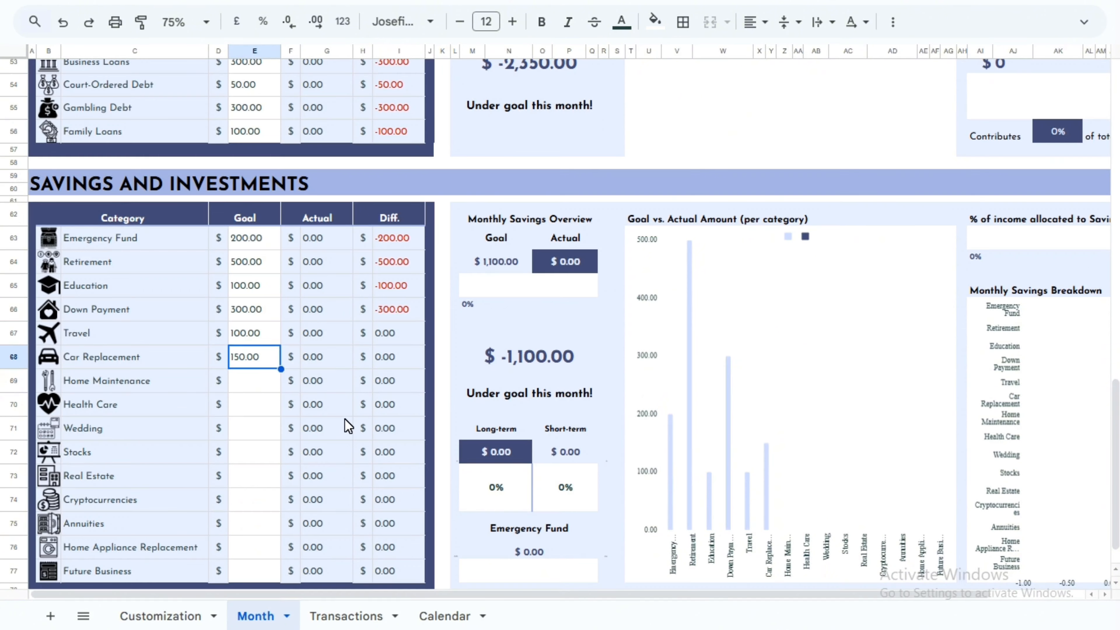
{"action": "key", "text": "ctrl+y"}
{"action": "key", "text": "ctrl+y"}
{"action": "key", "text": "ctrl+y"}
{"action": "key", "text": "ctrl+y"}
{"action": "key", "text": "ctrl+y"}
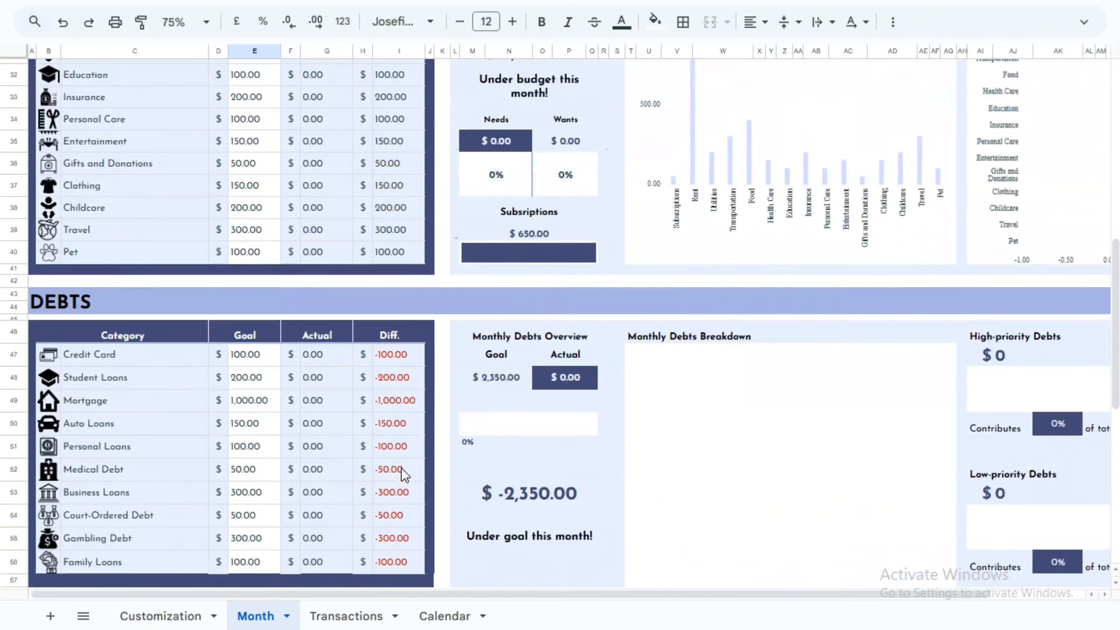
Review the entered goals and budgets, overview figures and charts across all sections of the Month sheet.
{"action": "scroll", "coordinate": [400, 470], "scroll_direction": "up", "scroll_amount": 10}
{"action": "scroll", "coordinate": [441, 573], "scroll_direction": "right", "scroll_amount": 2}
{"action": "scroll", "coordinate": [350, 608], "scroll_direction": "left", "scroll_amount": 2}
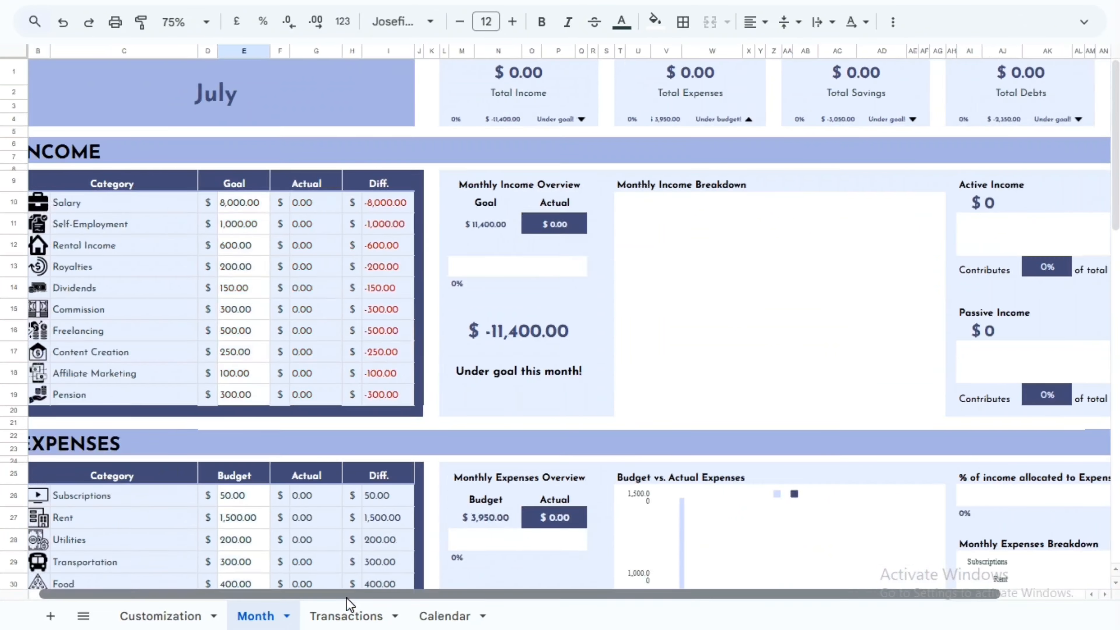
{"action": "scroll", "coordinate": [450, 482], "scroll_direction": "down", "scroll_amount": 5}
{"action": "scroll", "coordinate": [245, 606], "scroll_direction": "down", "scroll_amount": 13}
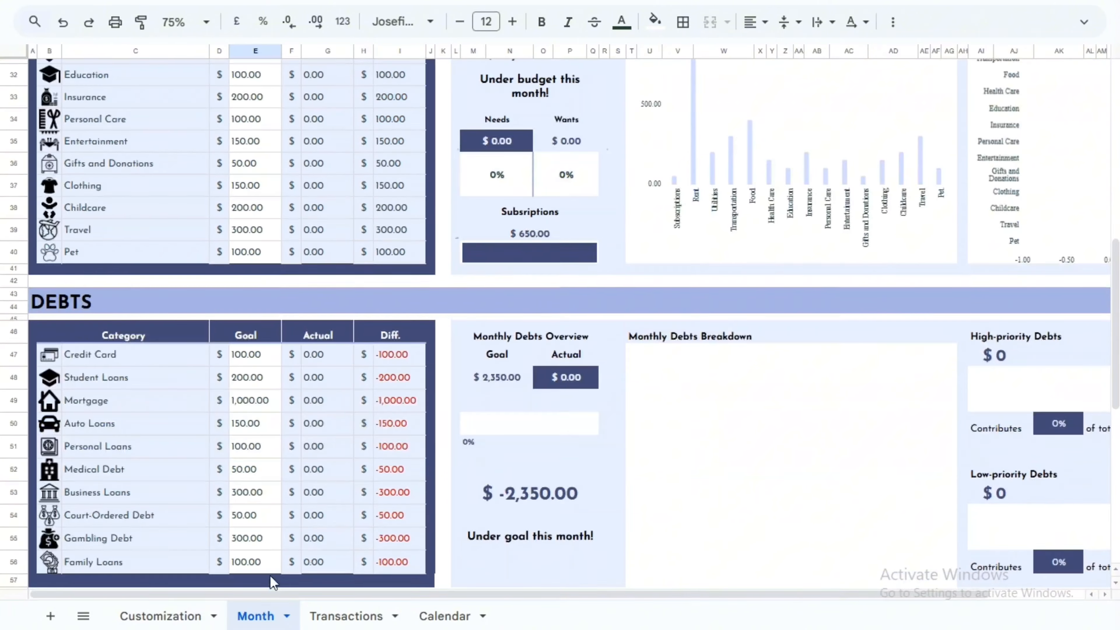
{"action": "scroll", "coordinate": [650, 602], "scroll_direction": "right", "scroll_amount": 2}
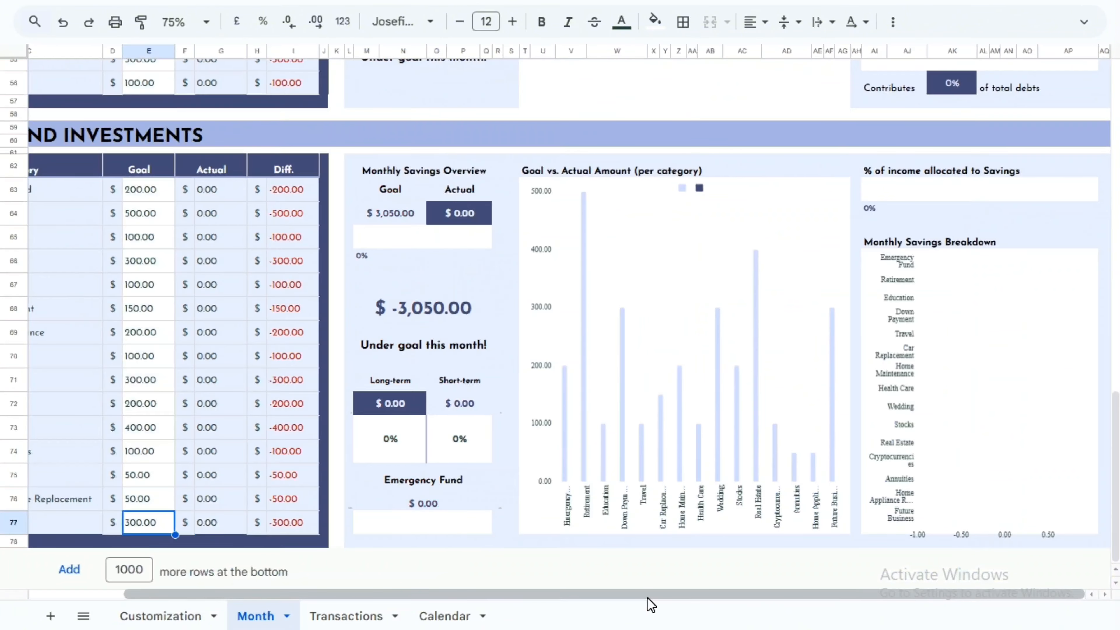
{"action": "scroll", "coordinate": [649, 602], "scroll_direction": "left", "scroll_amount": 2}
{"action": "scroll", "coordinate": [609, 512], "scroll_direction": "up", "scroll_amount": 3}
{"action": "scroll", "coordinate": [607, 513], "scroll_direction": "up", "scroll_amount": 15}
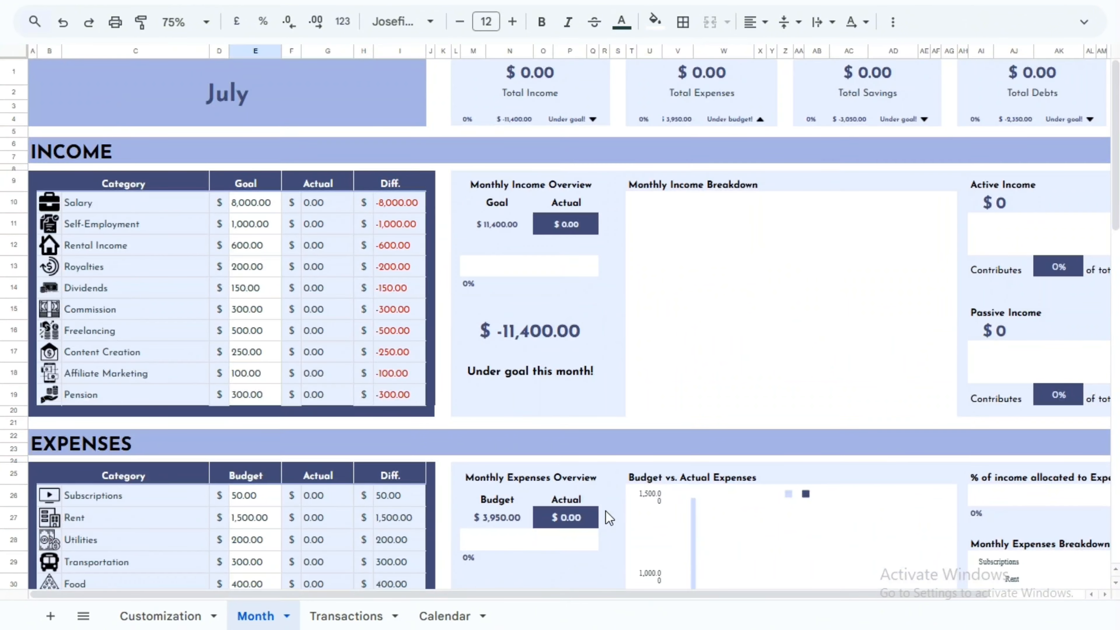
{"action": "scroll", "coordinate": [605, 510], "scroll_direction": "down", "scroll_amount": 10}
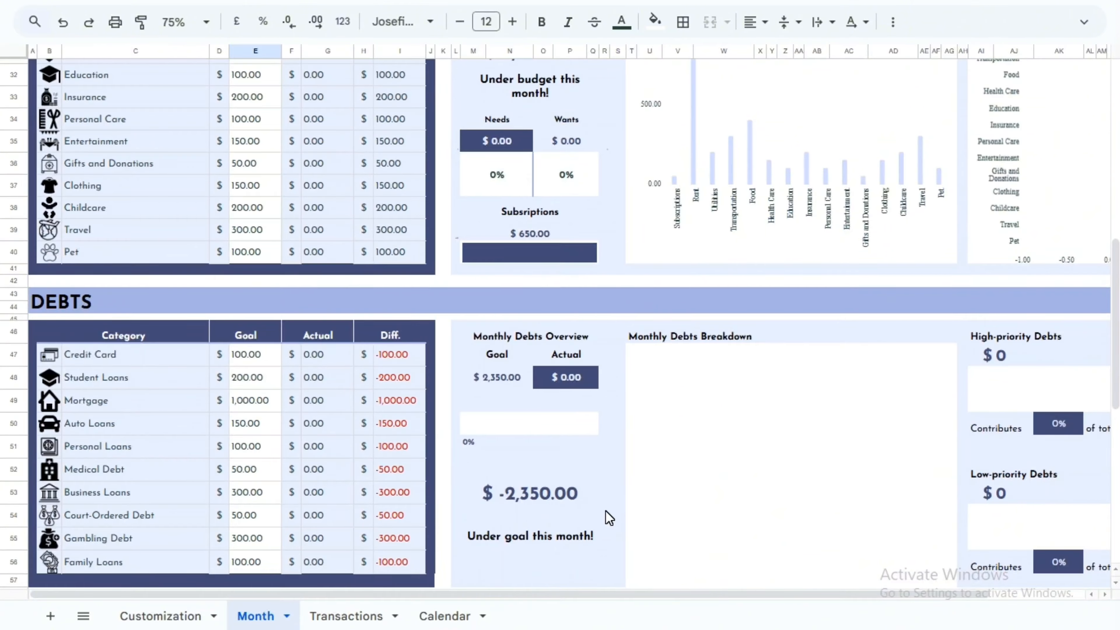
{"action": "scroll", "coordinate": [605, 510], "scroll_direction": "down", "scroll_amount": 8}
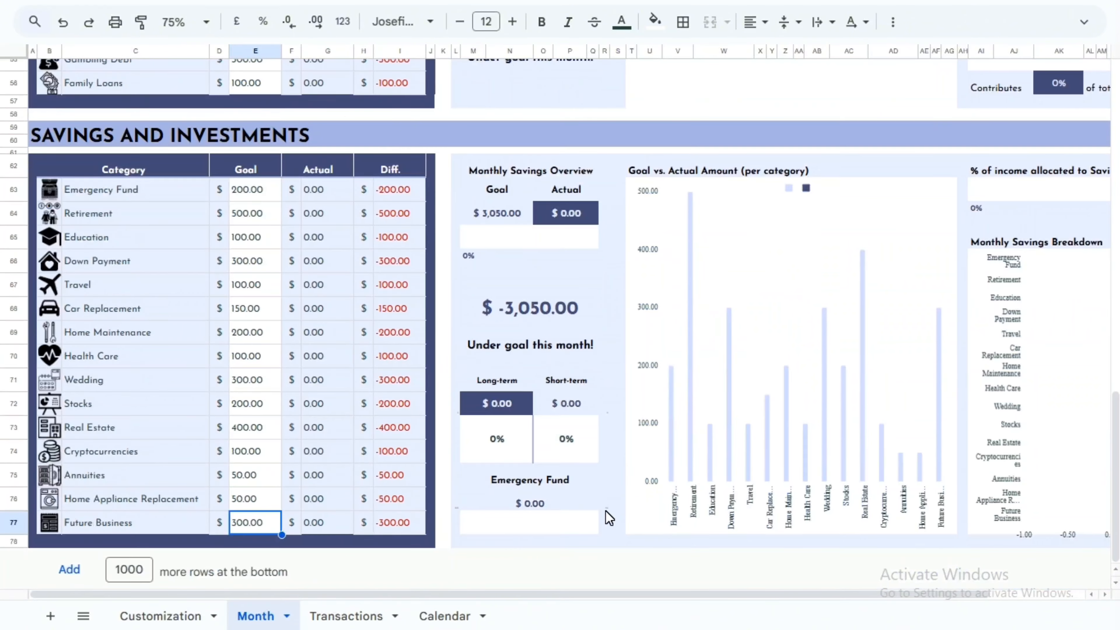
{"action": "scroll", "coordinate": [611, 479], "scroll_direction": "up", "scroll_amount": 15}
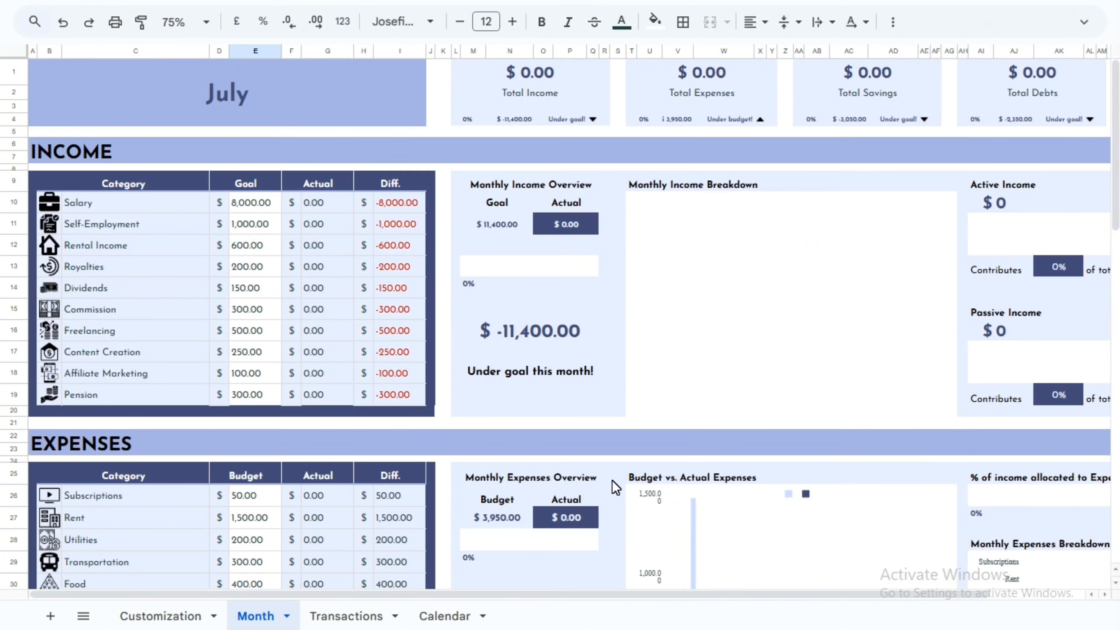
Enter savings goals from Emergency Fund down to Future Business: 200, 500, 100, 300, 100, 150, 200, 100, 300, 200, 400, 100, 50, 50, 300.
{"action": "type", "text": "200"}
{"action": "key", "text": "Return"}
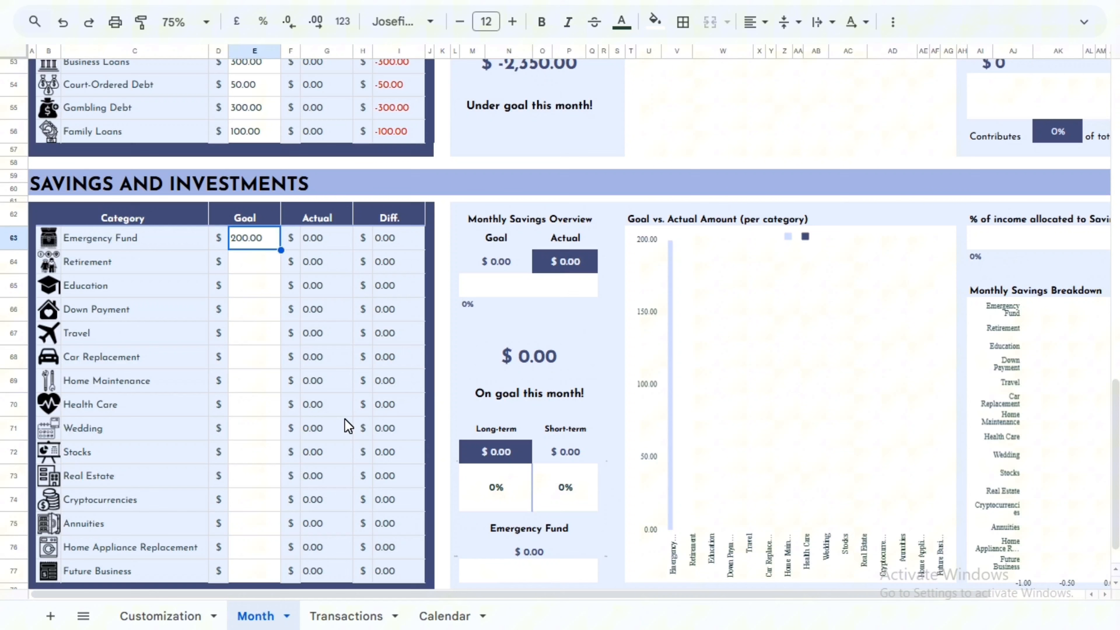
{"action": "type", "text": "500"}
{"action": "key", "text": "Return"}
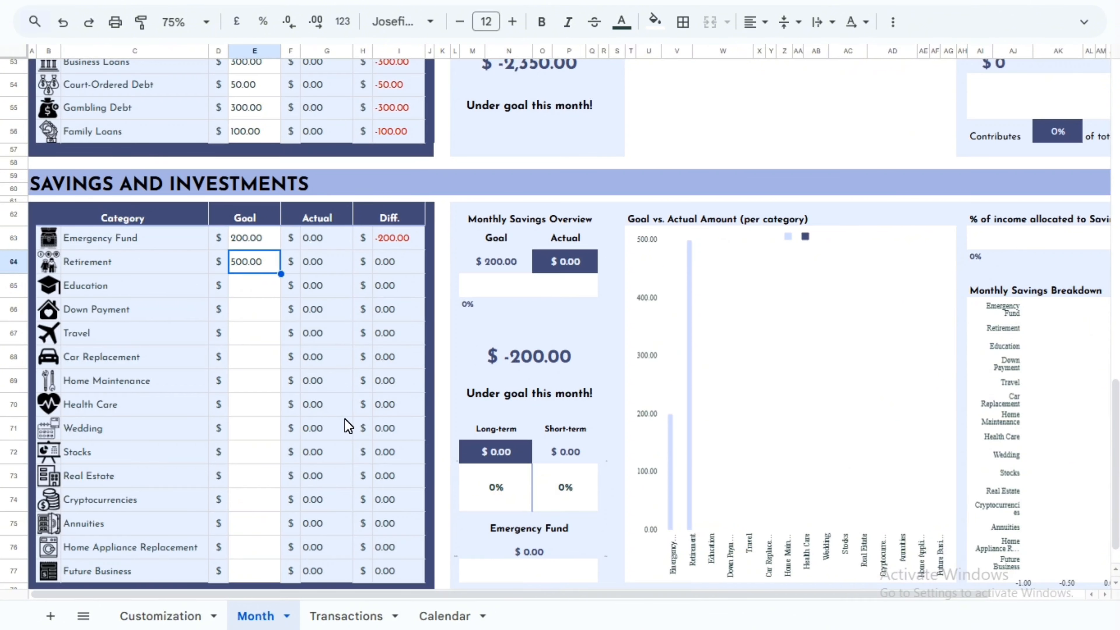
{"action": "type", "text": "100"}
{"action": "key", "text": "Return"}
{"action": "type", "text": "300.00"}
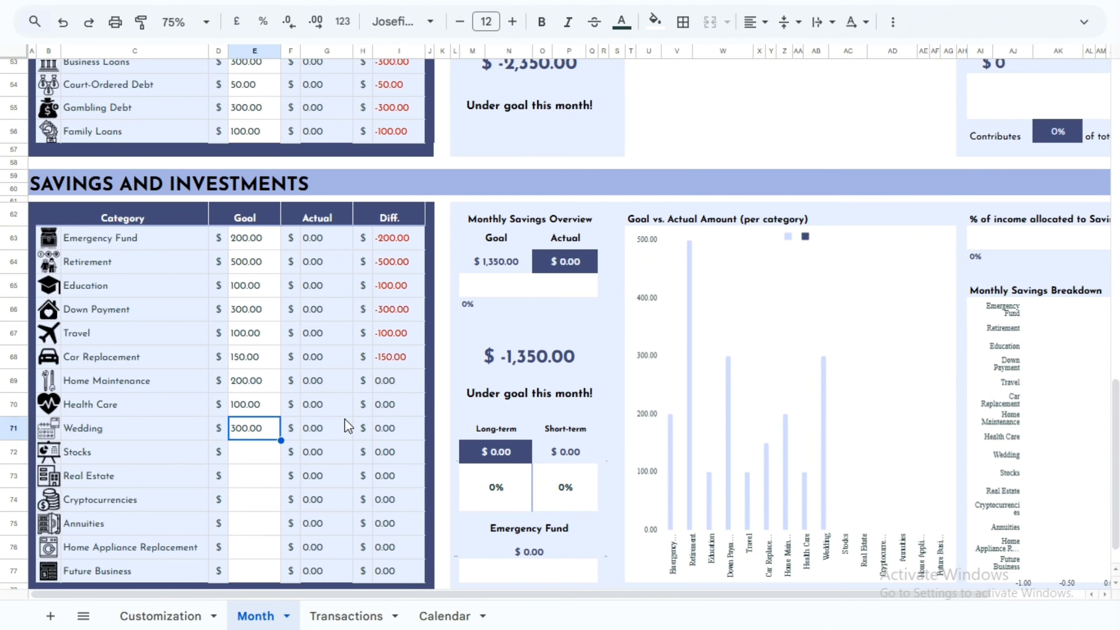
{"action": "type", "text": " 100.00 150.00 200.00 100.00 300.00 200.00 400.00 100.00 50.00 50.00 300"}
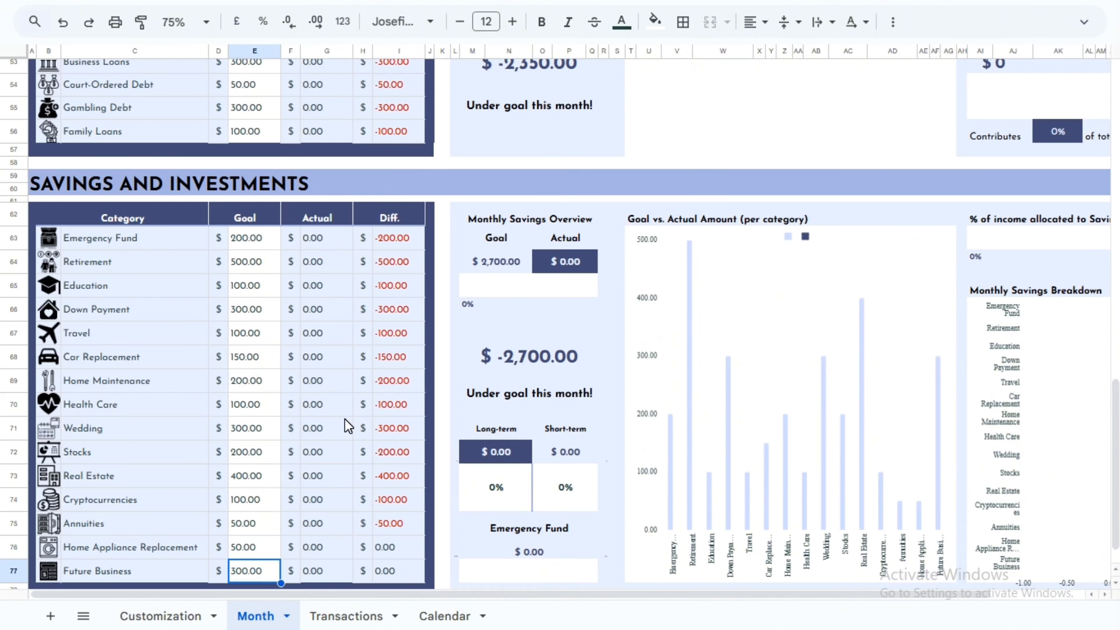
Open the Transactions sheet and set the Transaction Tracker's Starting Balance to 1,000.
{"action": "scroll", "coordinate": [400, 468], "scroll_direction": "up", "scroll_amount": 20}
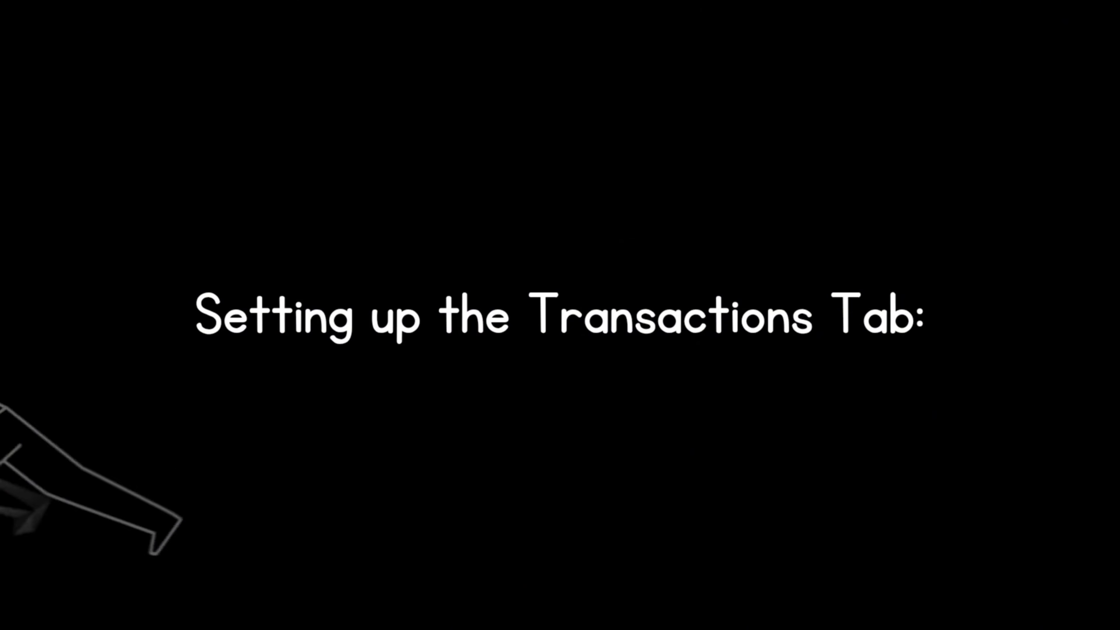
{"action": "left_click", "coordinate": [345, 614]}
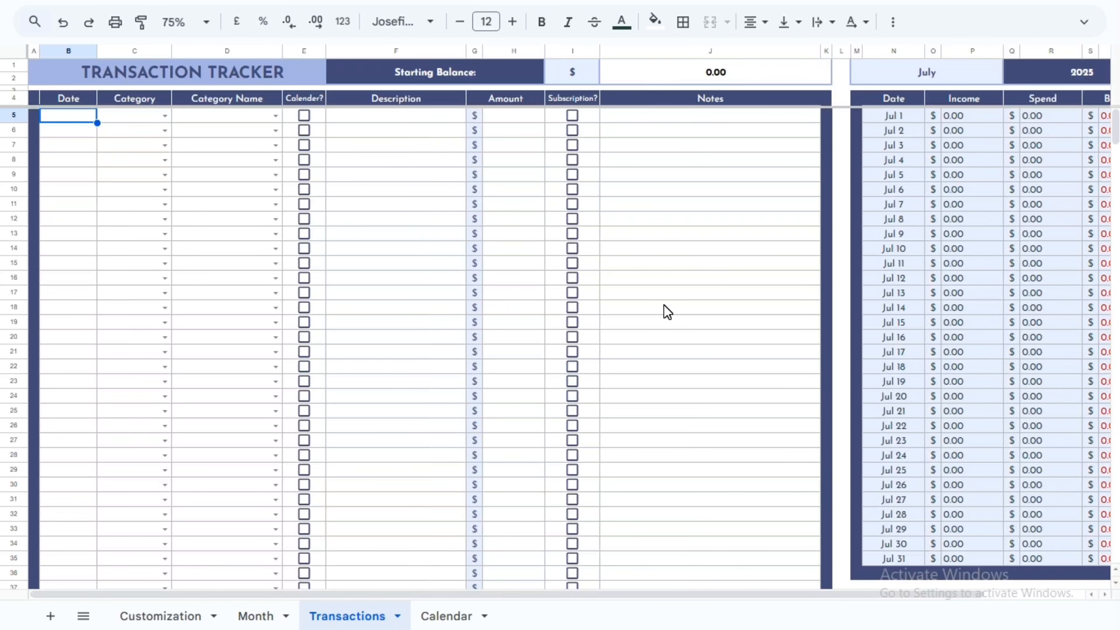
{"action": "left_click", "coordinate": [732, 72]}
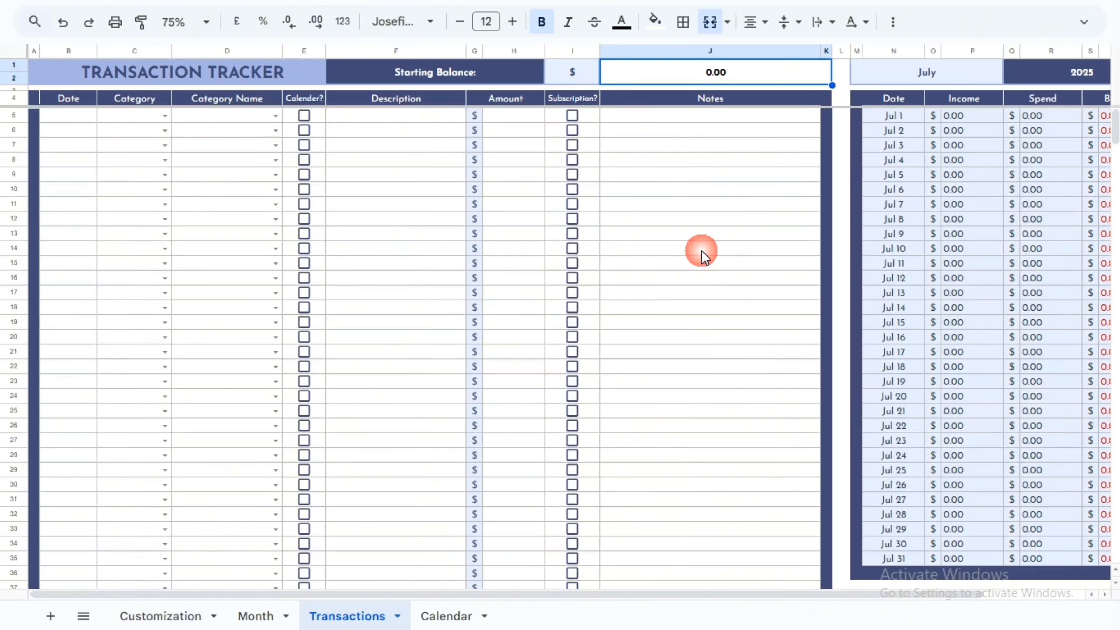
{"action": "type", "text": "1,"}
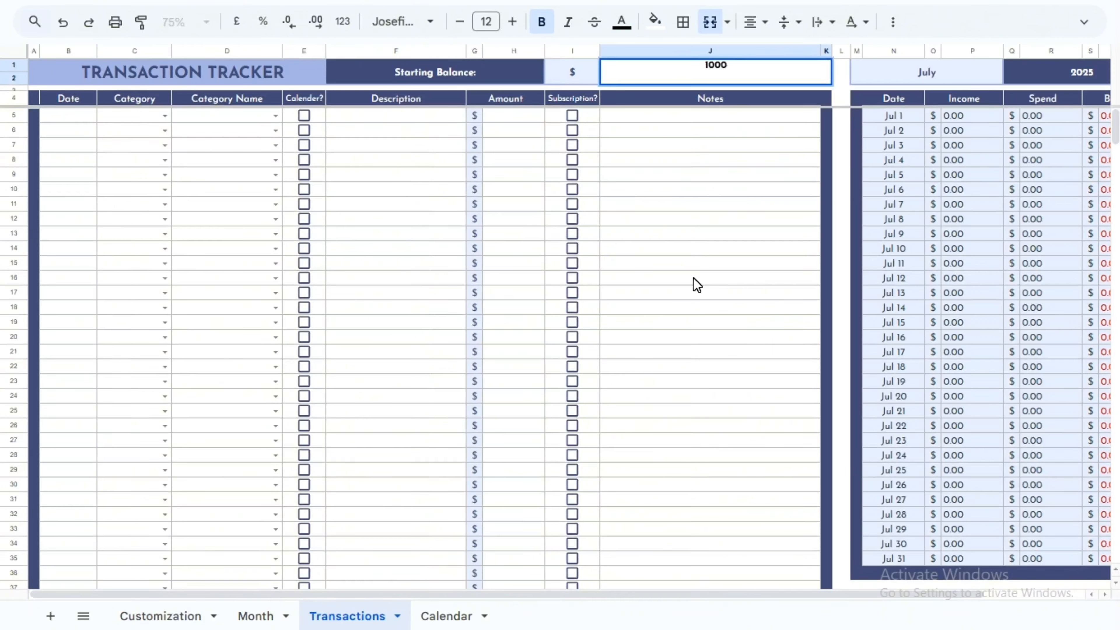
{"action": "type", "text": "000"}
{"action": "key", "text": "Return"}
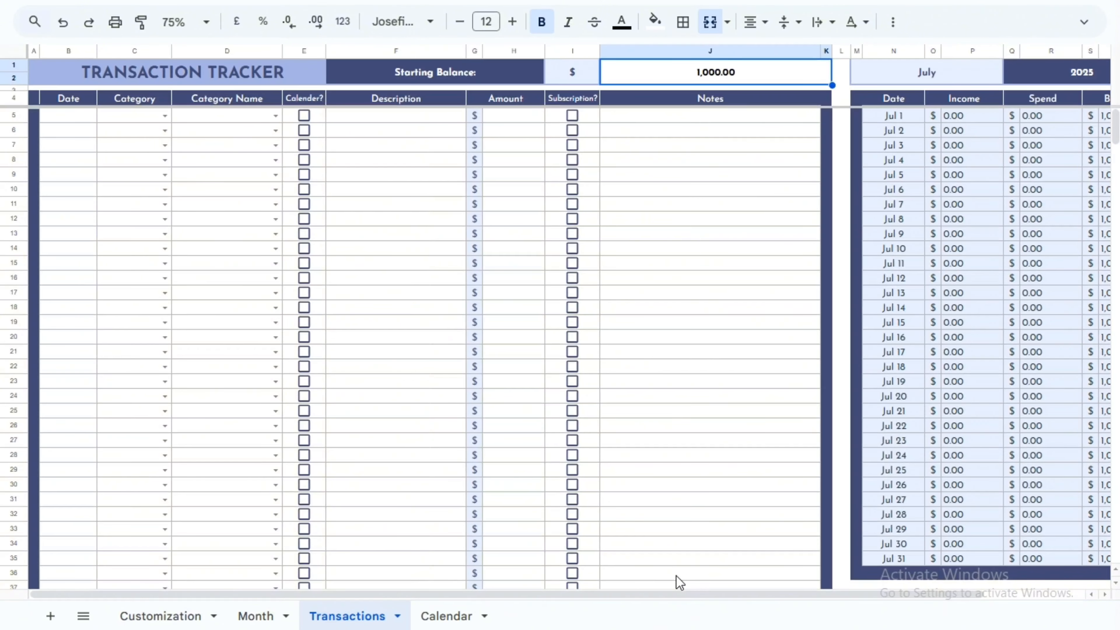
Change the Starting Balance to 0, and replace it with 20.
{"action": "type", "text": "0"}
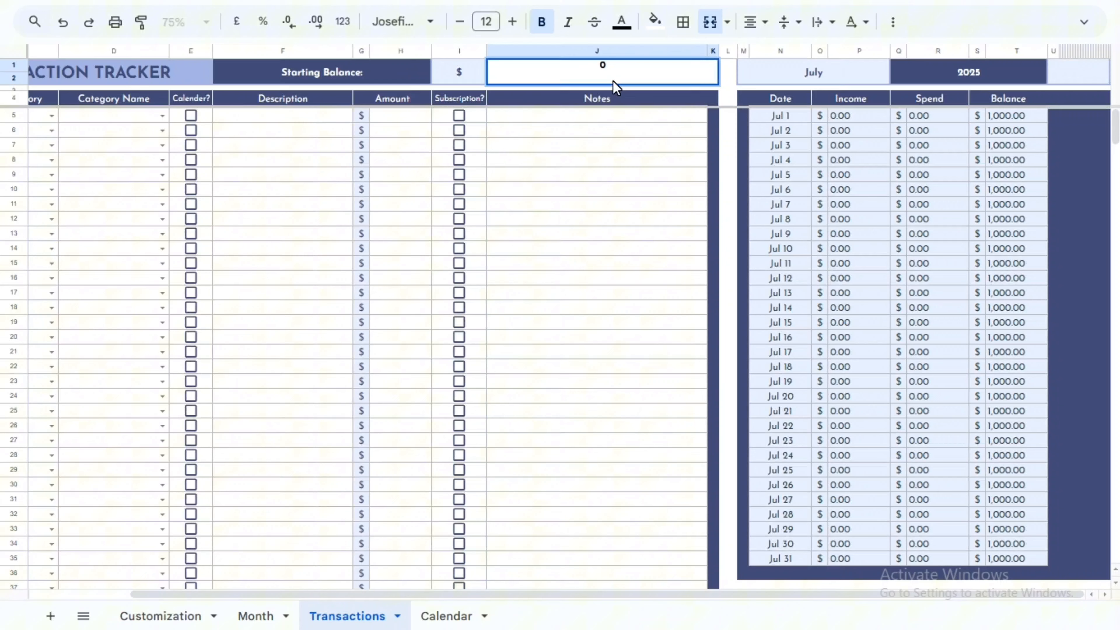
{"action": "key", "text": "Return"}
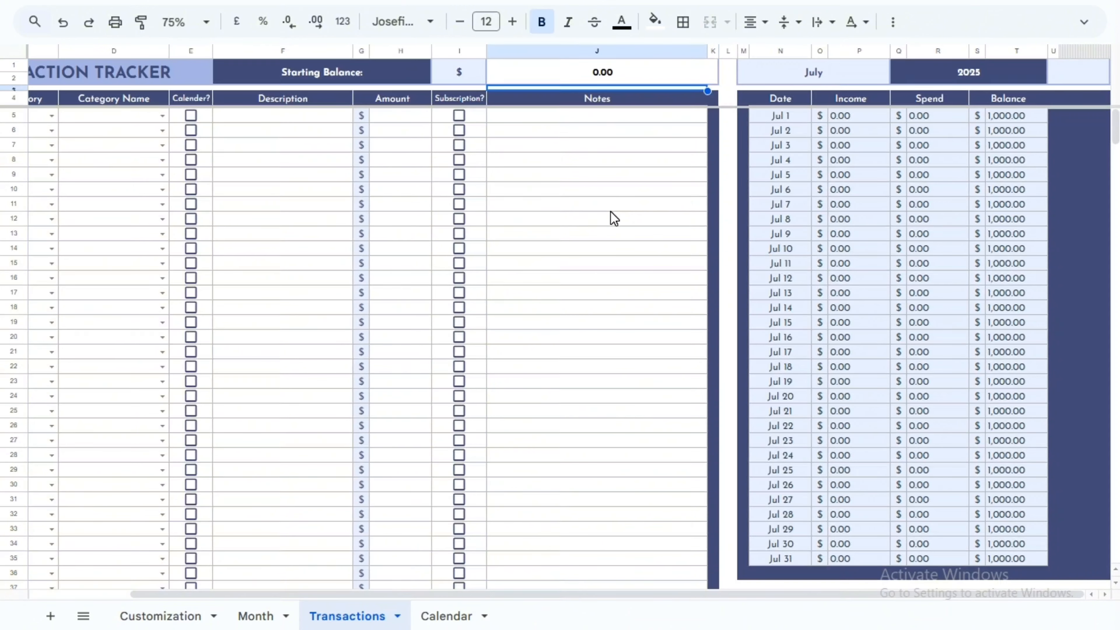
{"action": "left_click", "coordinate": [597, 75]}
{"action": "type", "text": "2"}
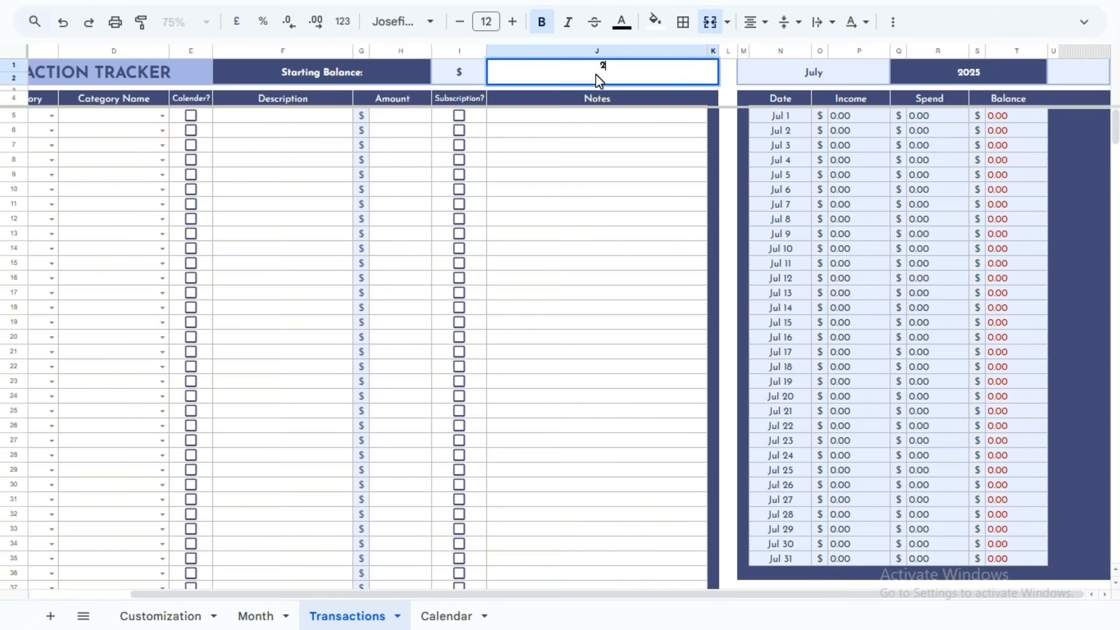
{"action": "type", "text": "0"}
{"action": "key", "text": "Return"}
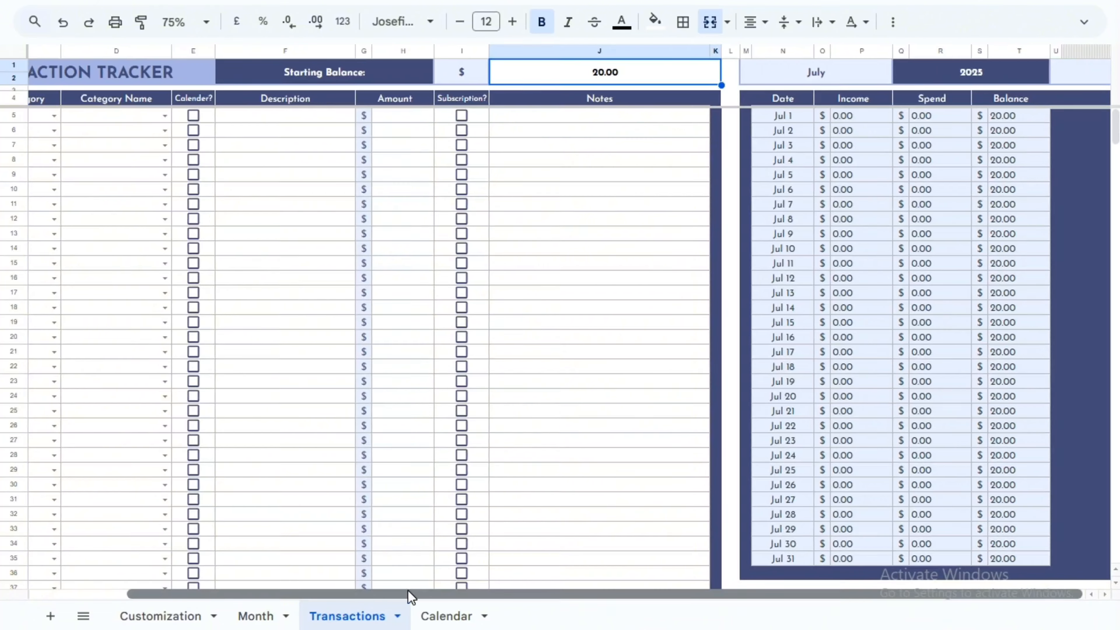
Set the first transaction's date to July 1, 2025 in the Transaction Tracker.
{"action": "left_click_drag", "start_coordinate": [410, 597], "coordinate": [138, 566]}
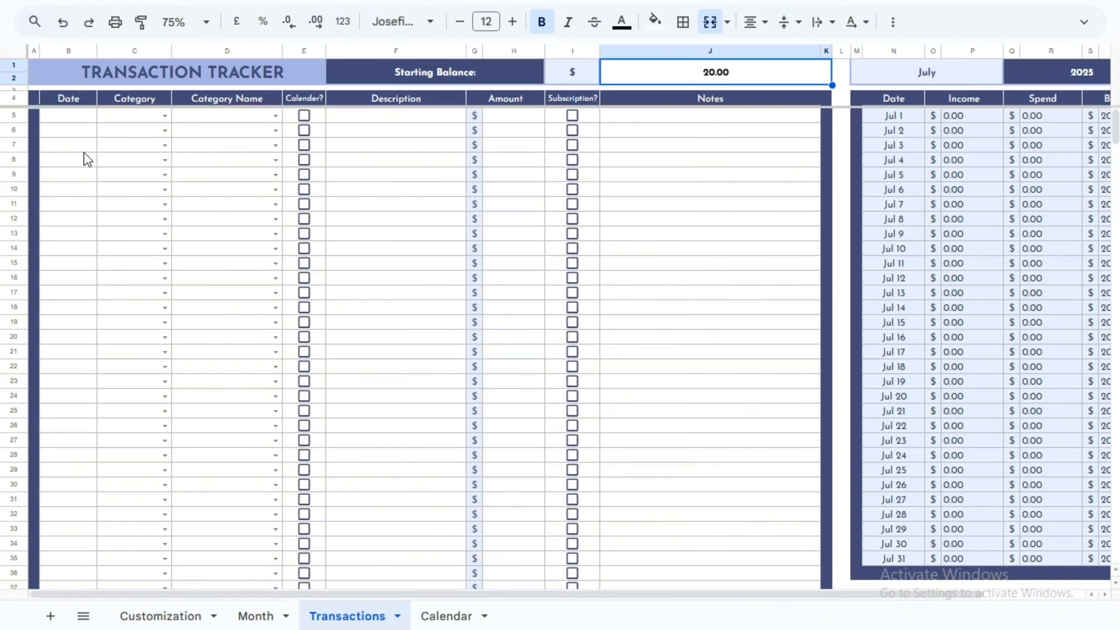
{"action": "left_click", "coordinate": [79, 118]}
{"action": "left_click", "coordinate": [78, 118]}
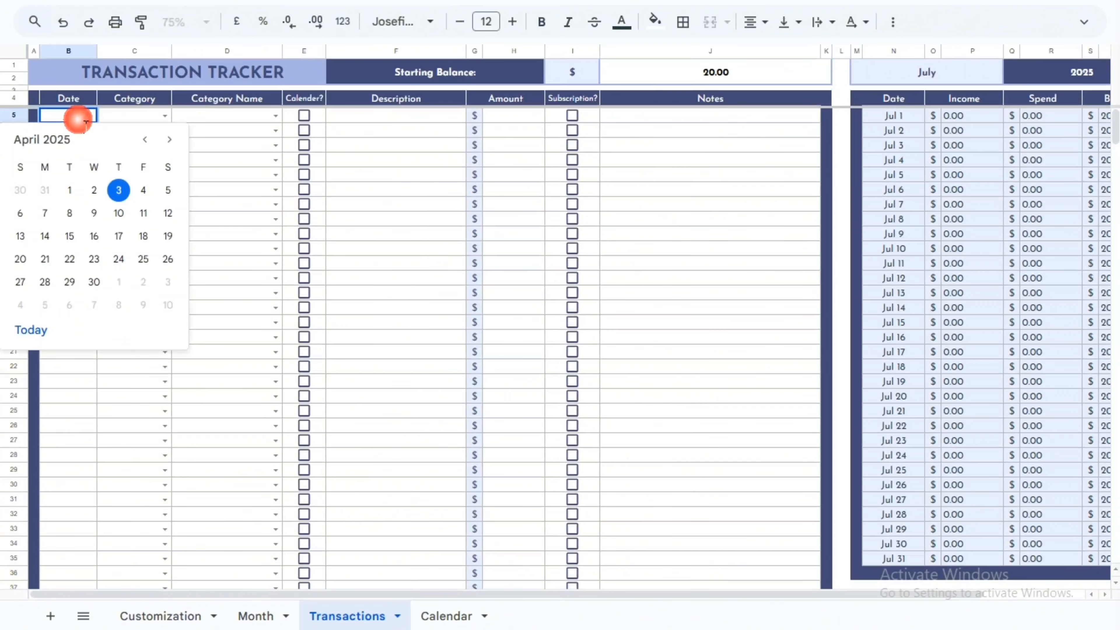
{"action": "left_click", "coordinate": [167, 139]}
{"action": "left_click", "coordinate": [167, 139]}
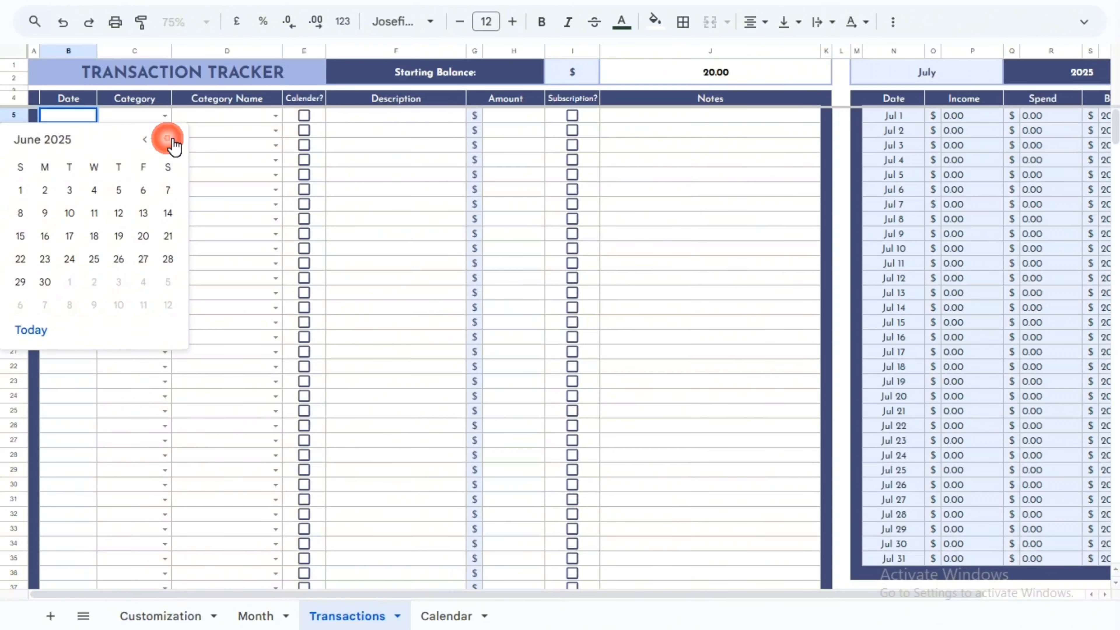
{"action": "left_click", "coordinate": [168, 139]}
{"action": "left_click", "coordinate": [78, 190]}
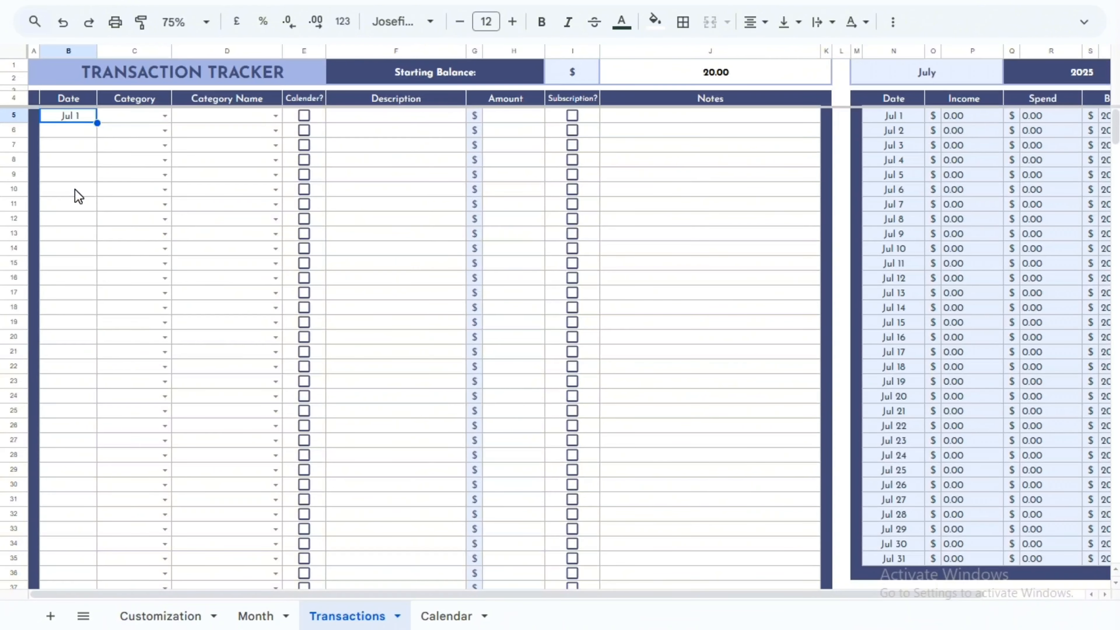
Categorize the Jul 1 transaction as Income with category name Salary, mark it for the calendar, and check the Calendar sheet.
{"action": "left_click", "coordinate": [164, 116]}
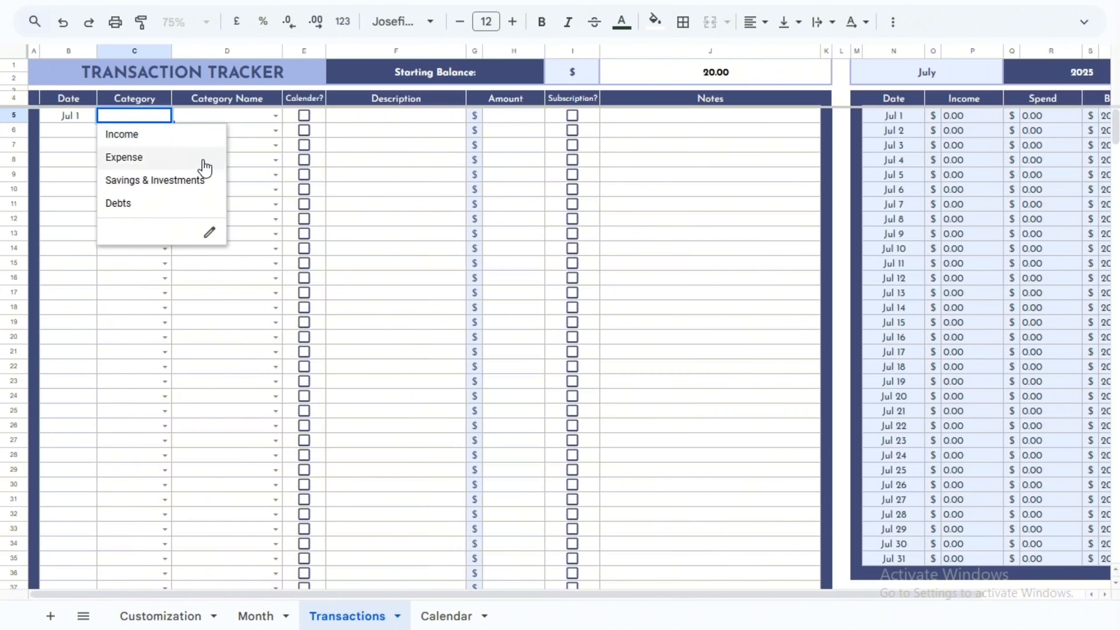
{"action": "left_click", "coordinate": [190, 139]}
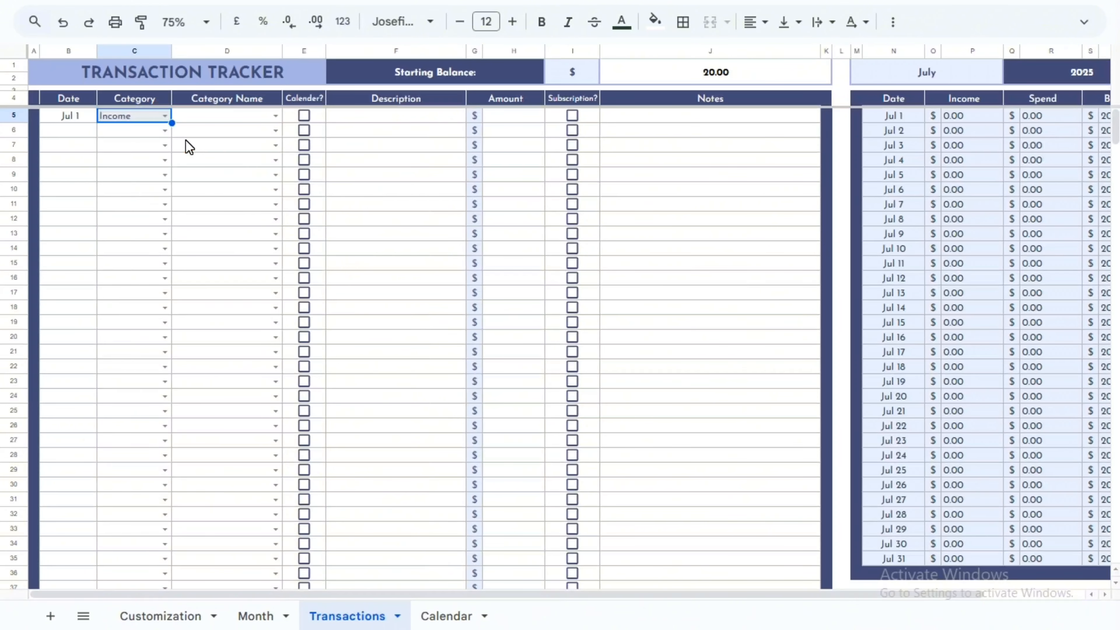
{"action": "left_click", "coordinate": [275, 117]}
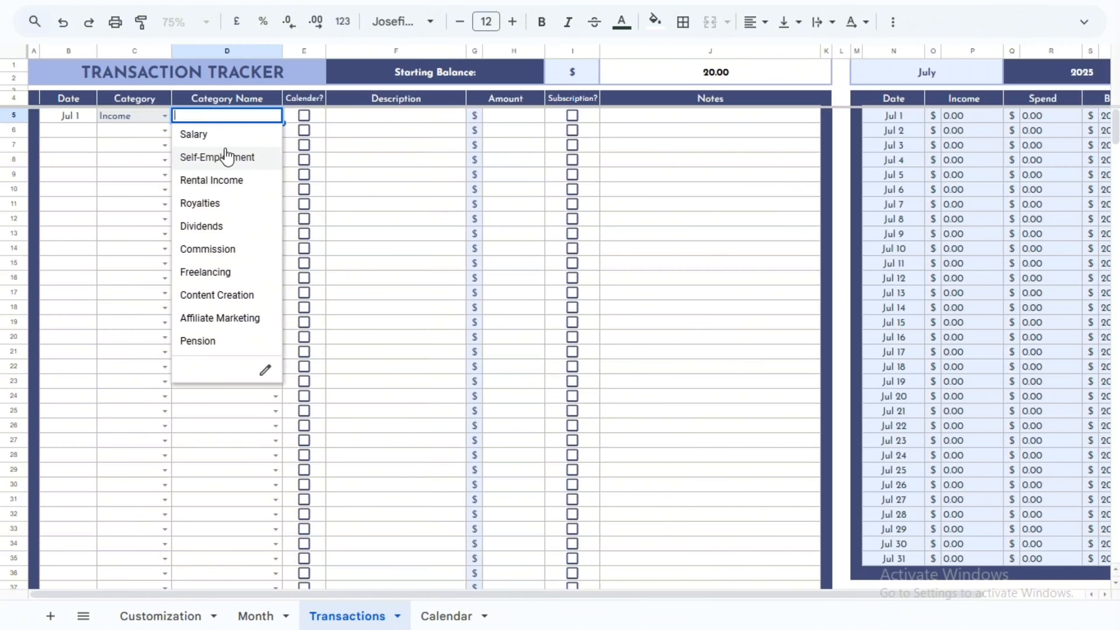
{"action": "left_click", "coordinate": [223, 142]}
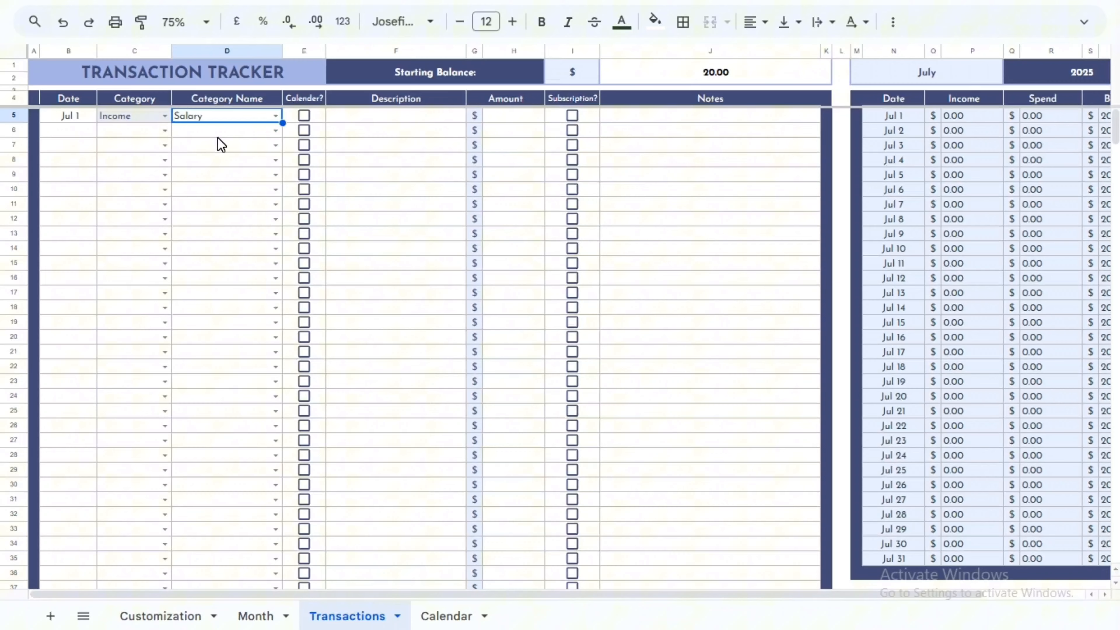
{"action": "left_click", "coordinate": [304, 116]}
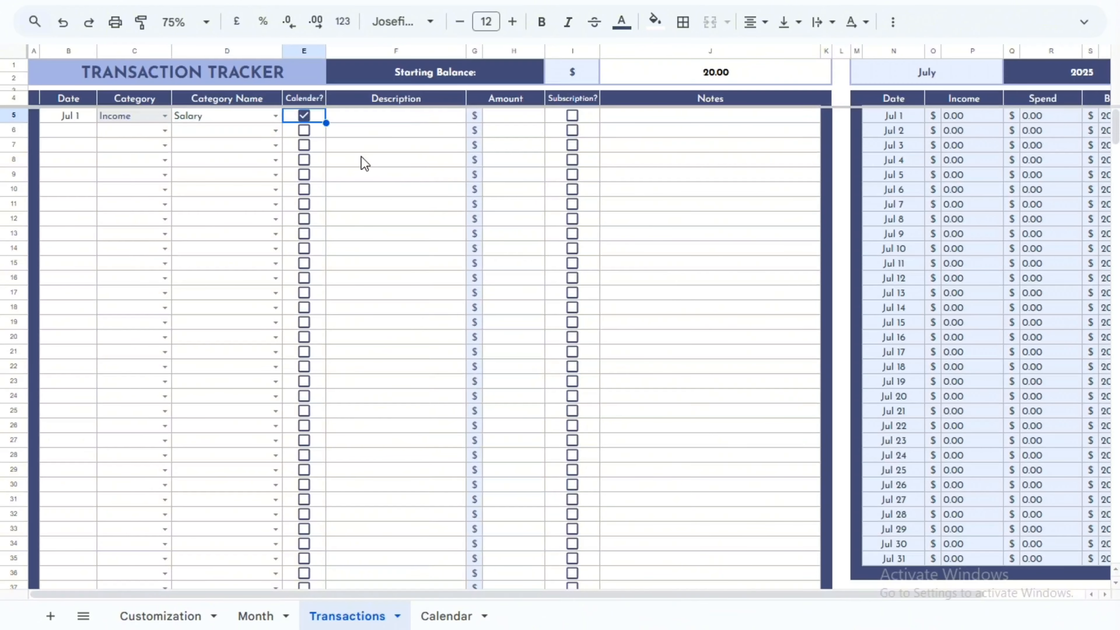
{"action": "left_click", "coordinate": [435, 609]}
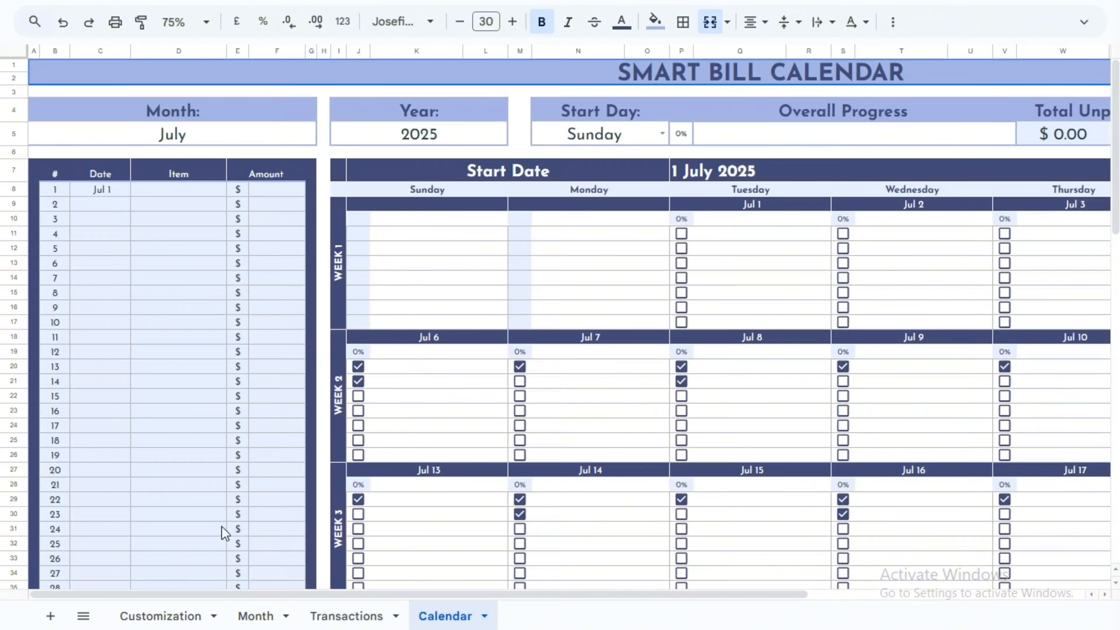
{"action": "left_click", "coordinate": [346, 616]}
Give the Jul 1 income transaction the description Salary and the amount 7,800.
{"action": "left_click", "coordinate": [370, 118]}
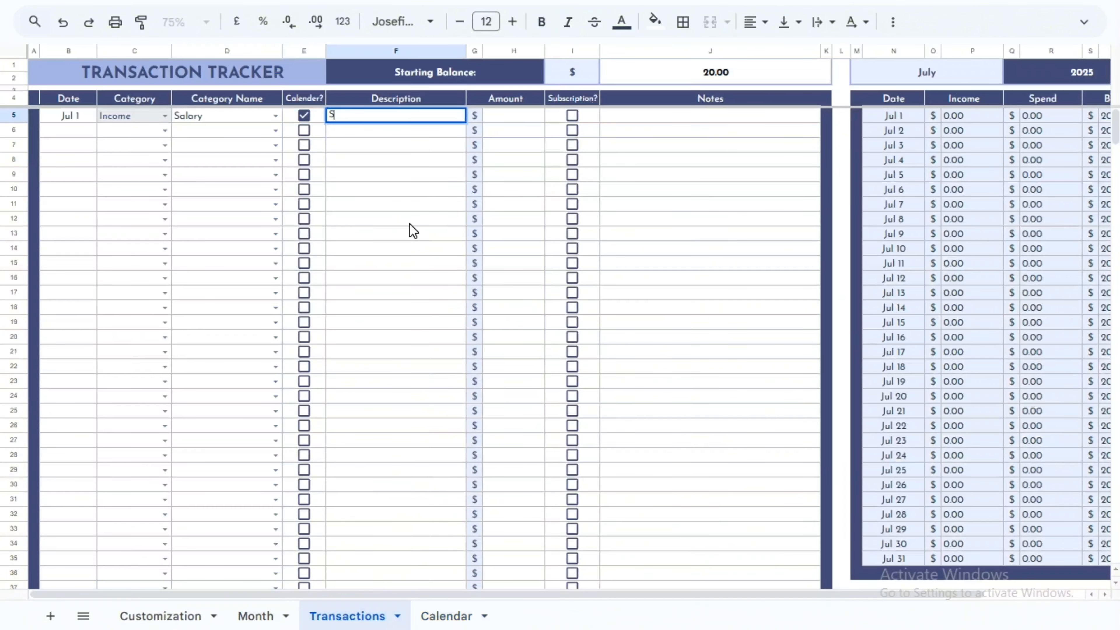
{"action": "type", "text": "Salary"}
{"action": "key", "text": "Tab"}
{"action": "left_click", "coordinate": [514, 121]}
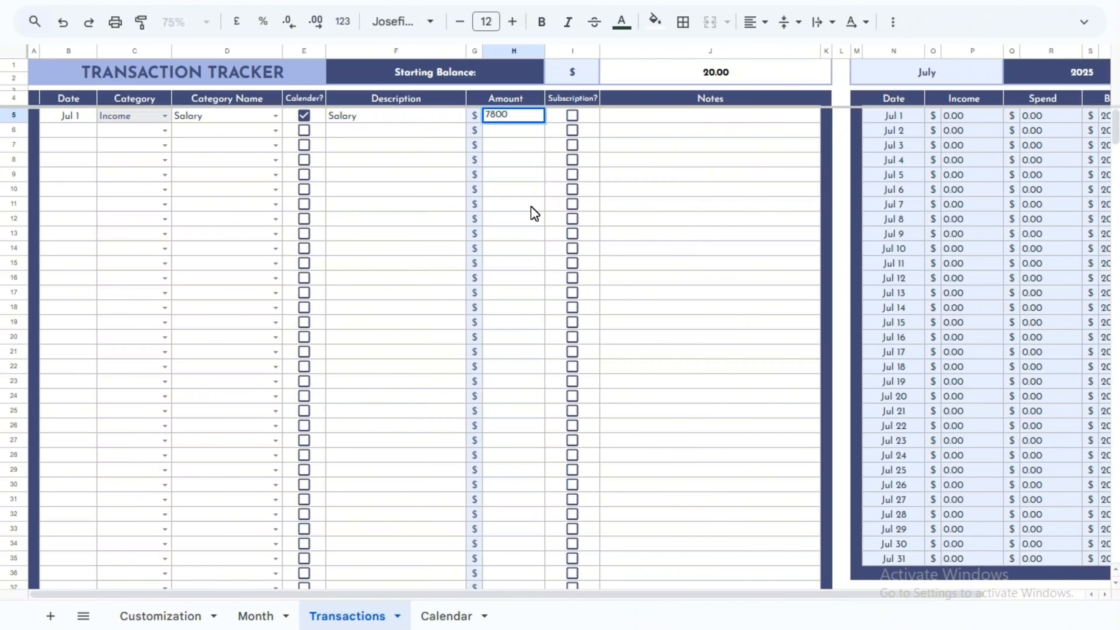
{"action": "key", "text": "Tab"}
Check how the salary entry appears on the Calendar and Month sheets, and return to the Transactions sheet's Notes column.
{"action": "left_click", "coordinate": [445, 616]}
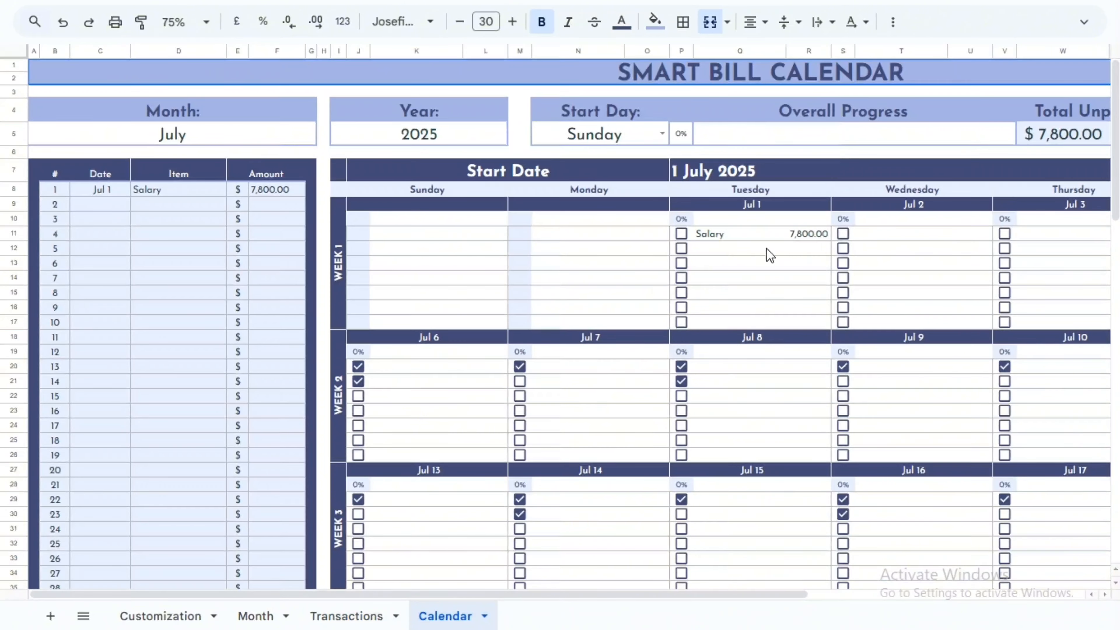
{"action": "left_click", "coordinate": [337, 616]}
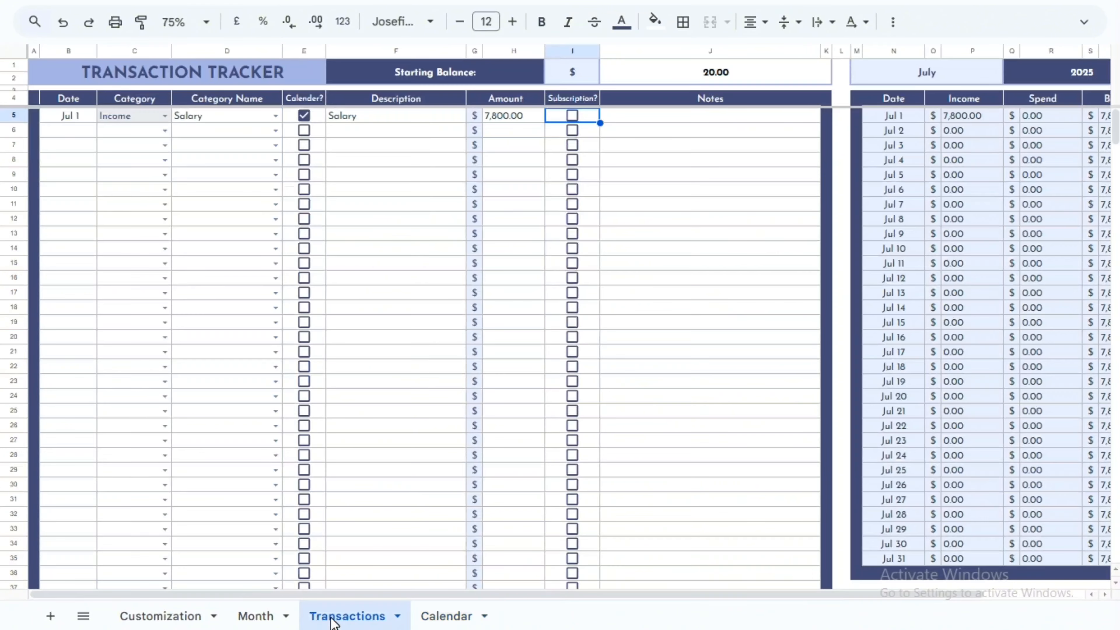
{"action": "left_click", "coordinate": [251, 620]}
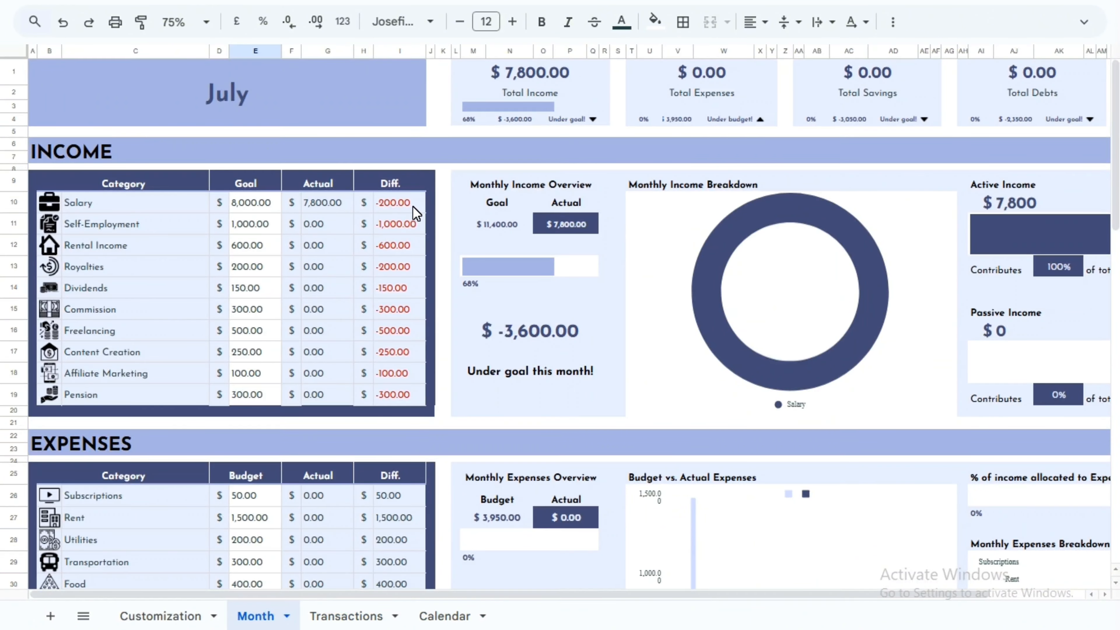
{"action": "left_click", "coordinate": [349, 621]}
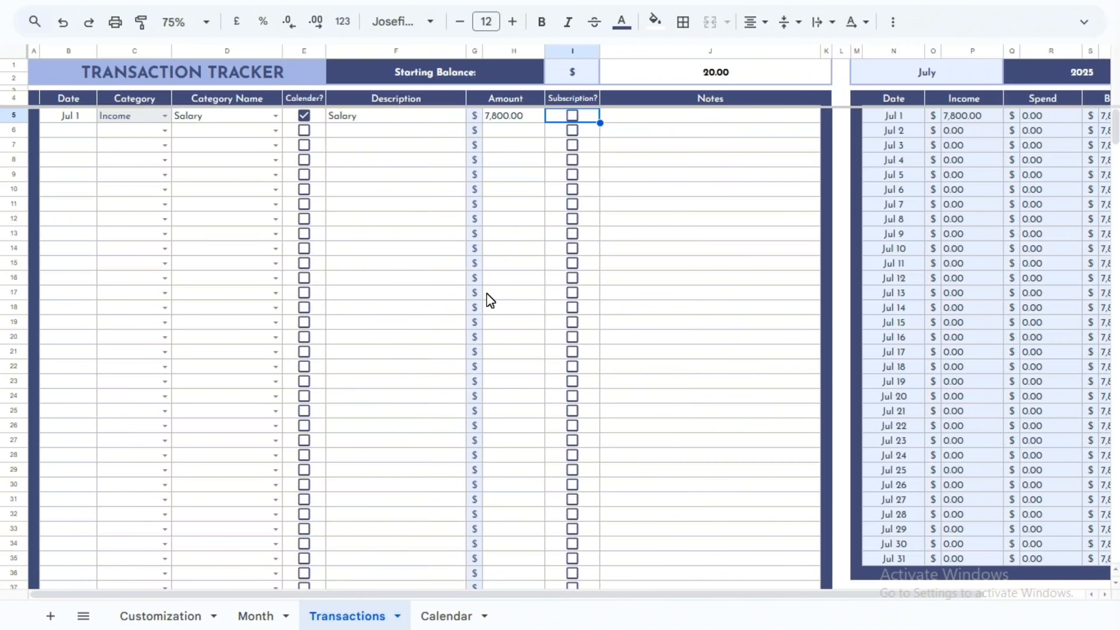
{"action": "left_click", "coordinate": [666, 120]}
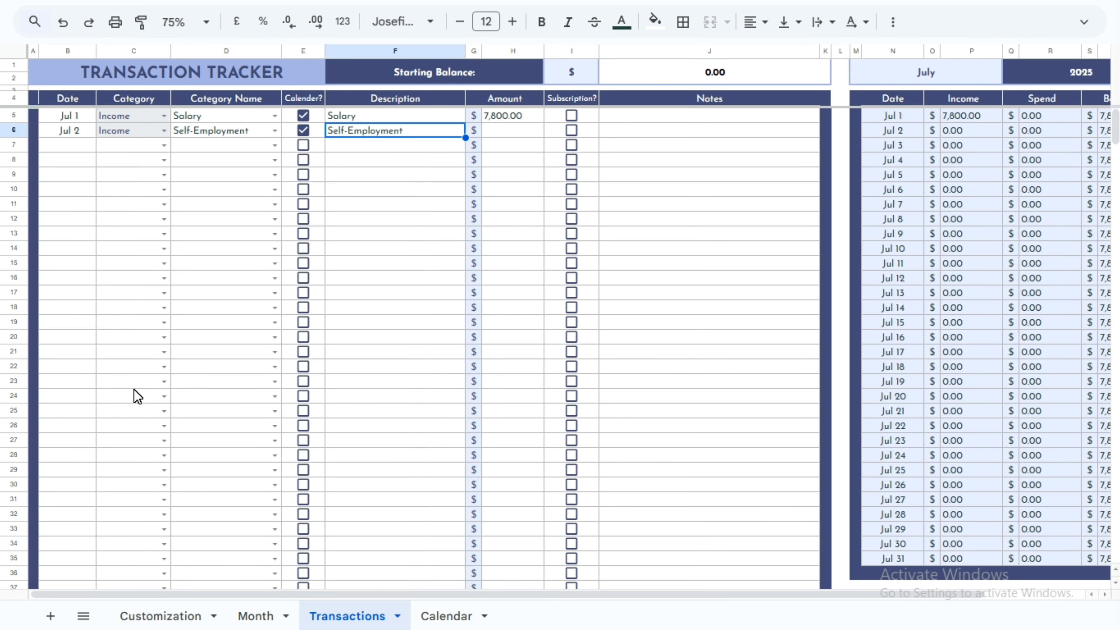
Set the Self-Employment amount to 1,000 and add calendar-marked income for Rental Income (Jul 3, 600), Royalties (Jul 4, 200) and Dividends (Jul 5).
{"action": "key", "text": "Tab"}
{"action": "key", "text": "Tab"}
{"action": "type", "text": "1000"}
{"action": "key", "text": "Return"}
{"action": "type", "text": "Jul 3"}
{"action": "key", "text": "Tab"}
{"action": "type", "text": "Income"}
{"action": "key", "text": "Tab"}
{"action": "type", "text": "Rental Income"}
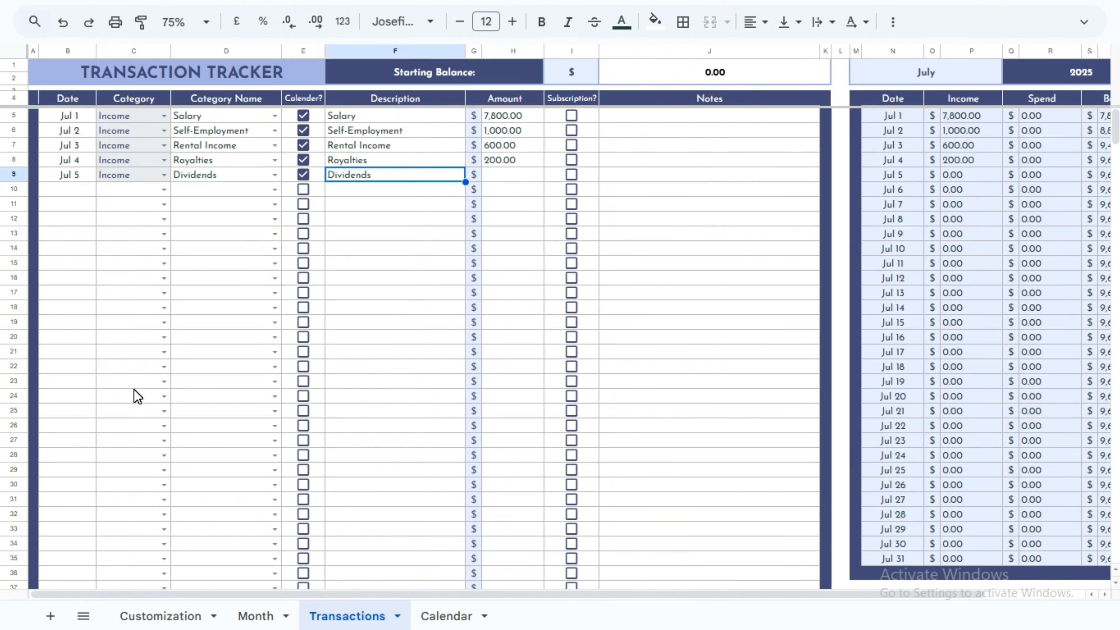
Set the Dividends amount to 150, add calendar-marked Commission (Jul 6, 300) and Freelancing (Jul 7, 500), and start a Jul 8 Income row.
{"action": "key", "text": "Tab"}
{"action": "key", "text": "Tab"}
{"action": "type", "text": "150"}
{"action": "key", "text": "Return"}
{"action": "type", "text": "Jul 6"}
{"action": "key", "text": "Tab"}
{"action": "type", "text": "Income"}
{"action": "key", "text": "Tab"}
{"action": "type", "text": "Commission"}
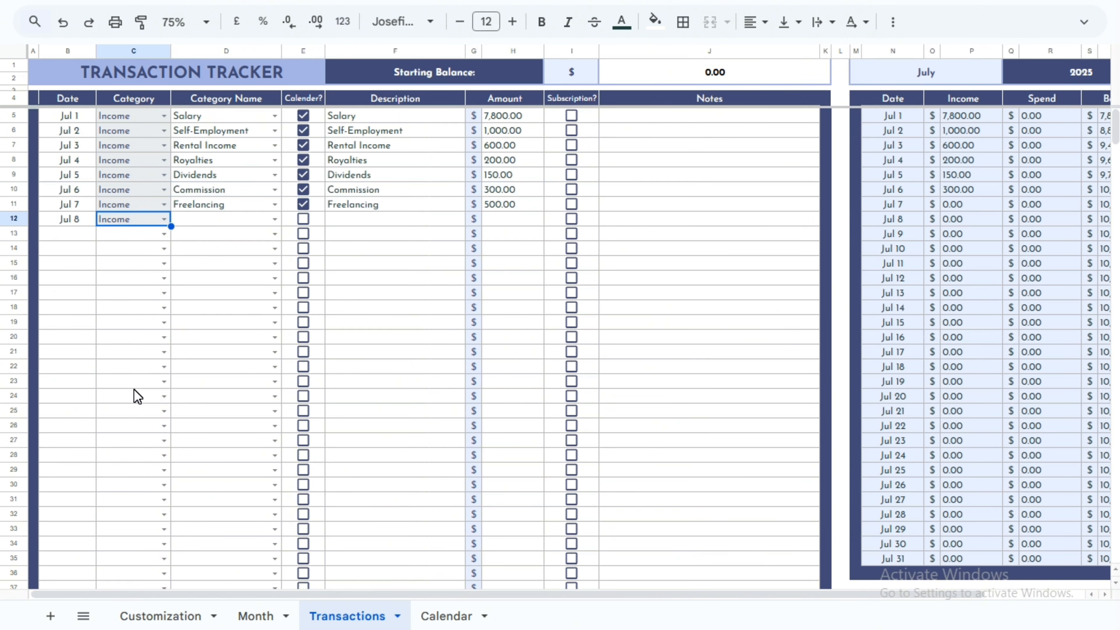
Add calendar-marked income with matching descriptions for Content Creation (Jul 8, 300), Affiliate Marketing (Jul 9, 100) and Pension (Jul 10, 300).
{"action": "key", "text": "ctrl+y"}
{"action": "key", "text": "ctrl+y"}
{"action": "key", "text": "ctrl+y"}
{"action": "key", "text": "ctrl+y"}
{"action": "key", "text": "ctrl+y"}
{"action": "key", "text": "ctrl+y"}
{"action": "key", "text": "ctrl+y"}
{"action": "key", "text": "ctrl+y"}
{"action": "key", "text": "ctrl+y"}
{"action": "key", "text": "ctrl+y"}
{"action": "key", "text": "ctrl+y"}
{"action": "key", "text": "ctrl+y"}
{"action": "key", "text": "ctrl+y"}
{"action": "key", "text": "ctrl+y"}
{"action": "key", "text": "ctrl+y"}
{"action": "key", "text": "ctrl+y"}
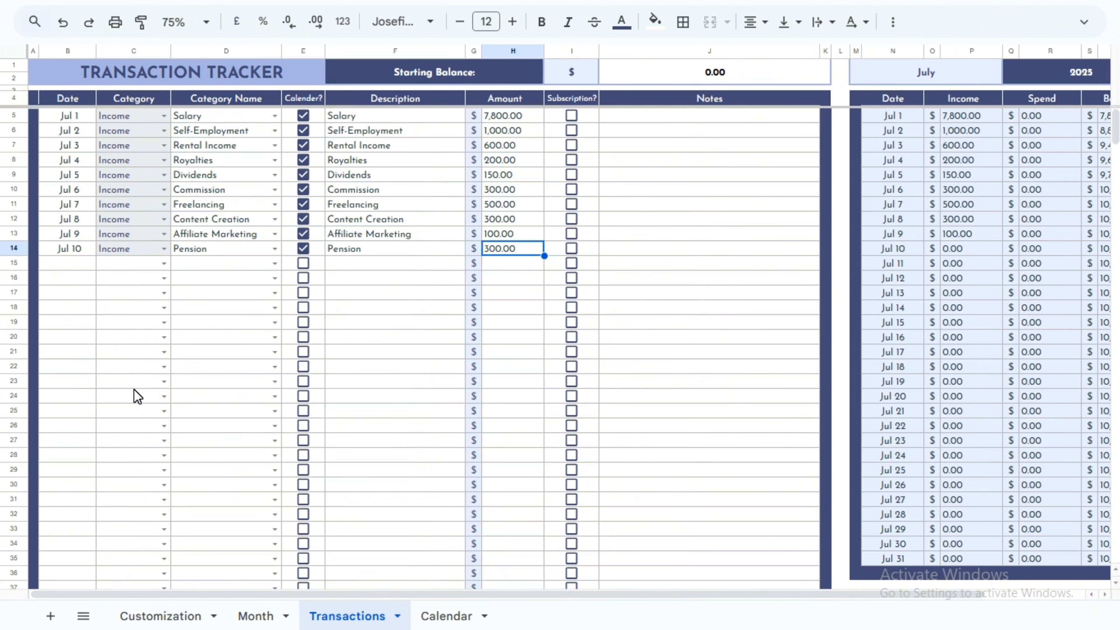
Add a Jul 11 Subscriptions expense of 50, mark it for the calendar and as a subscription, and date the following row Jul 12.
{"action": "key", "text": "ctrl+y"}
{"action": "key", "text": "ctrl+y"}
{"action": "key", "text": "ctrl+y"}
{"action": "key", "text": "ctrl+y"}
{"action": "key", "text": "ctrl+y"}
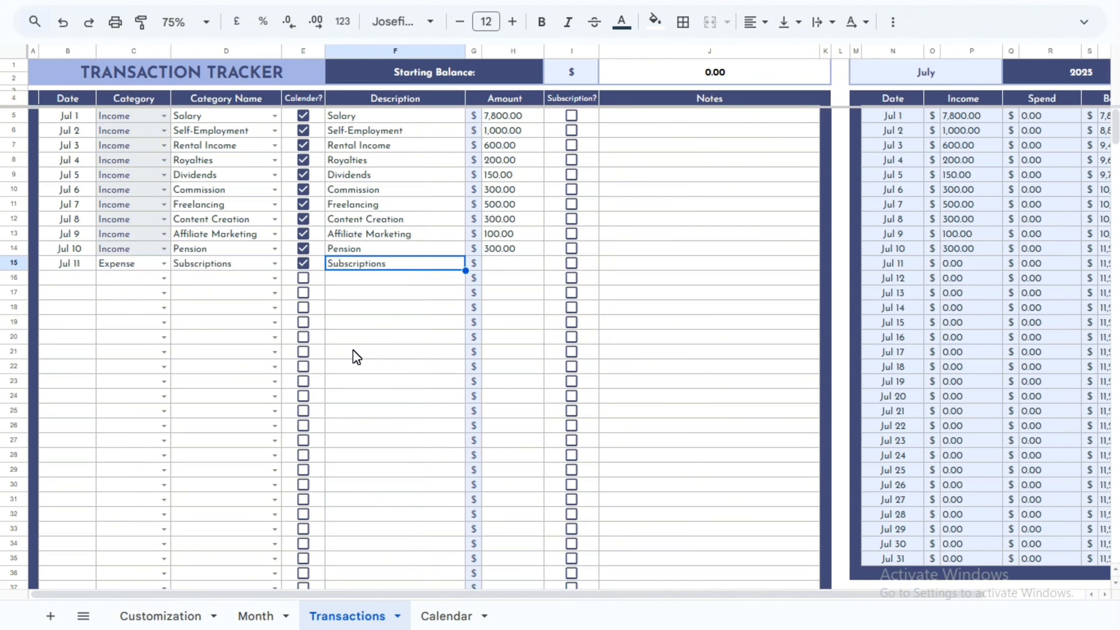
{"action": "key", "text": "ctrl+y"}
{"action": "key", "text": "ctrl+y"}
{"action": "key", "text": "ctrl+y"}
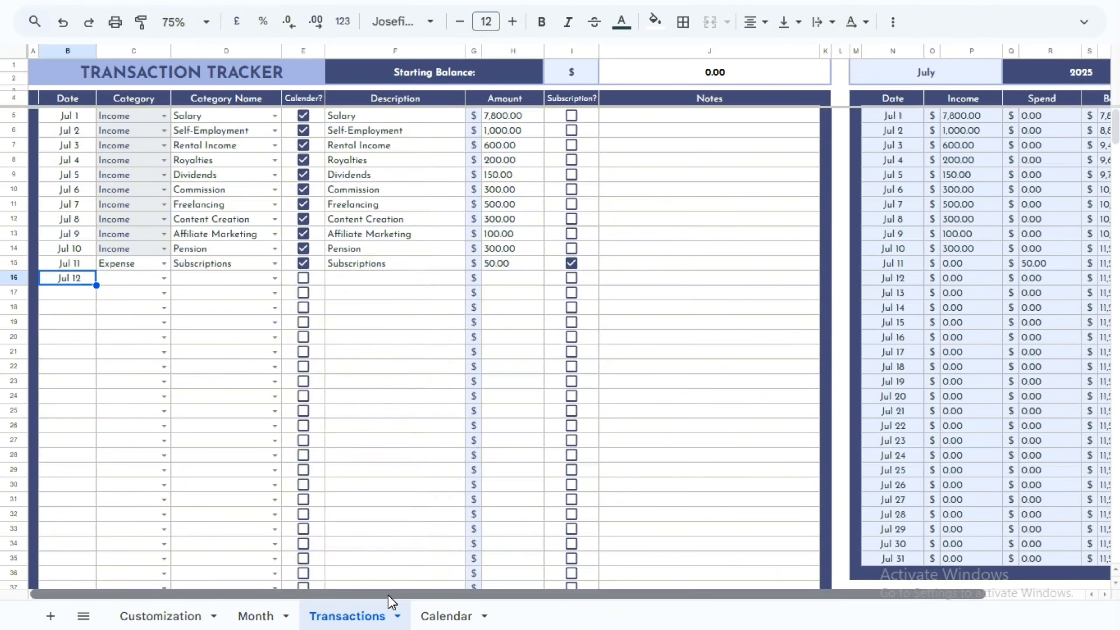
Review the Income and Expenses sections on the Month sheet and return to the Transactions sheet.
{"action": "scroll", "coordinate": [388, 595], "scroll_direction": "right", "scroll_amount": 3}
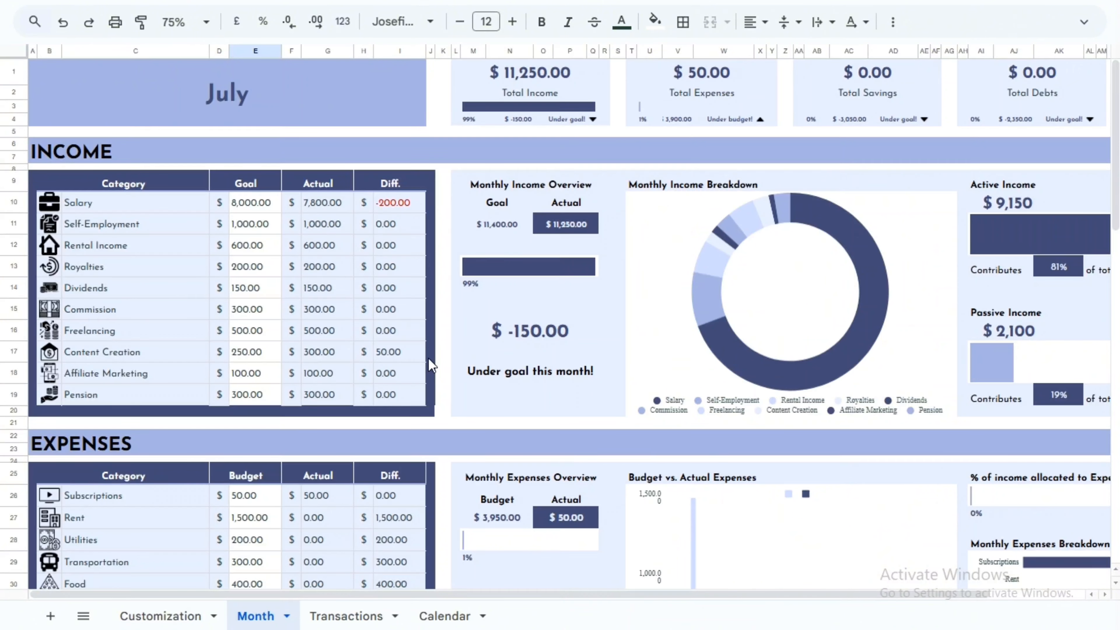
{"action": "scroll", "coordinate": [428, 352], "scroll_direction": "down", "scroll_amount": 5}
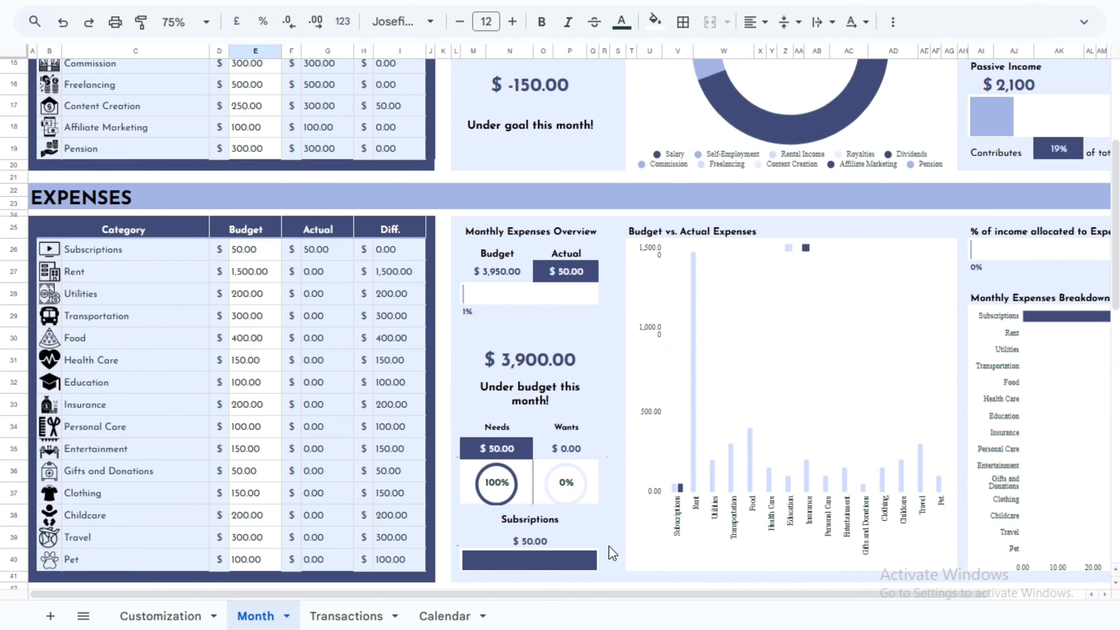
{"action": "left_click", "coordinate": [344, 616]}
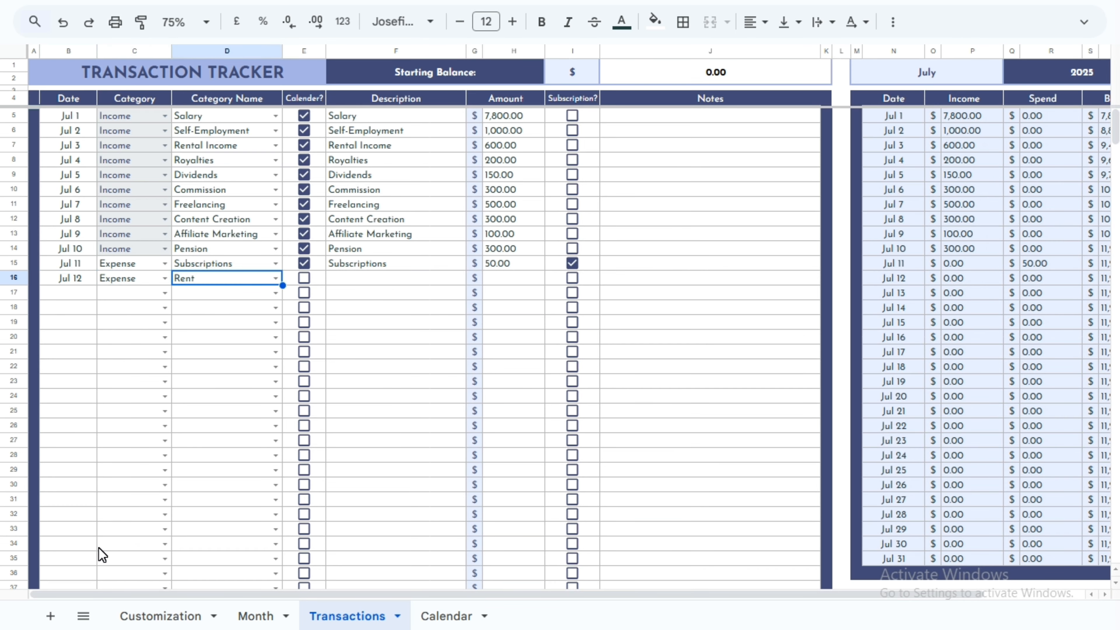
Mark the Jul 12 Rent expense for the calendar, give it the description Rent and amount 1,500, and start a Jul 13 expense row.
{"action": "key", "text": "Tab"}
{"action": "key", "text": "space"}
{"action": "key", "text": "Tab"}
{"action": "type", "text": "Rent"}
{"action": "key", "text": "Tab"}
{"action": "key", "text": "Tab"}
{"action": "type", "text": "1500"}
{"action": "key", "text": "Return"}
{"action": "type", "text": "Jul 13"}
{"action": "key", "text": "Tab"}
{"action": "type", "text": "Expense"}
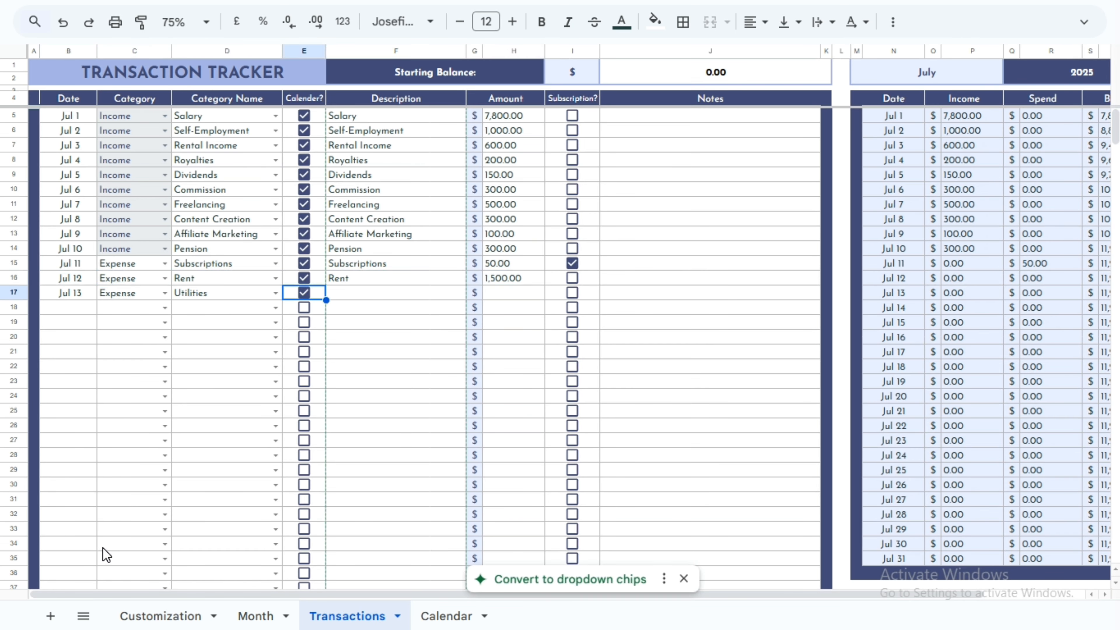
Log Utilities 250, Transportation 300, Food 400 and Health Care 150 for Jul 13–16, flag Health Care as calendar and subscription, and start Jul 17.
{"action": "key", "text": "Tab"}
{"action": "key", "text": "space"}
{"action": "key", "text": "Tab"}
{"action": "type", "text": "Health Care"}
{"action": "key", "text": "Tab"}
{"action": "key", "text": "Tab"}
{"action": "type", "text": "150"}
{"action": "key", "text": "Tab"}
{"action": "key", "text": "space"}
{"action": "key", "text": "Return"}
{"action": "type", "text": "Jul 17"}
{"action": "key", "text": "Tab"}
{"action": "type", "text": "Expense"}
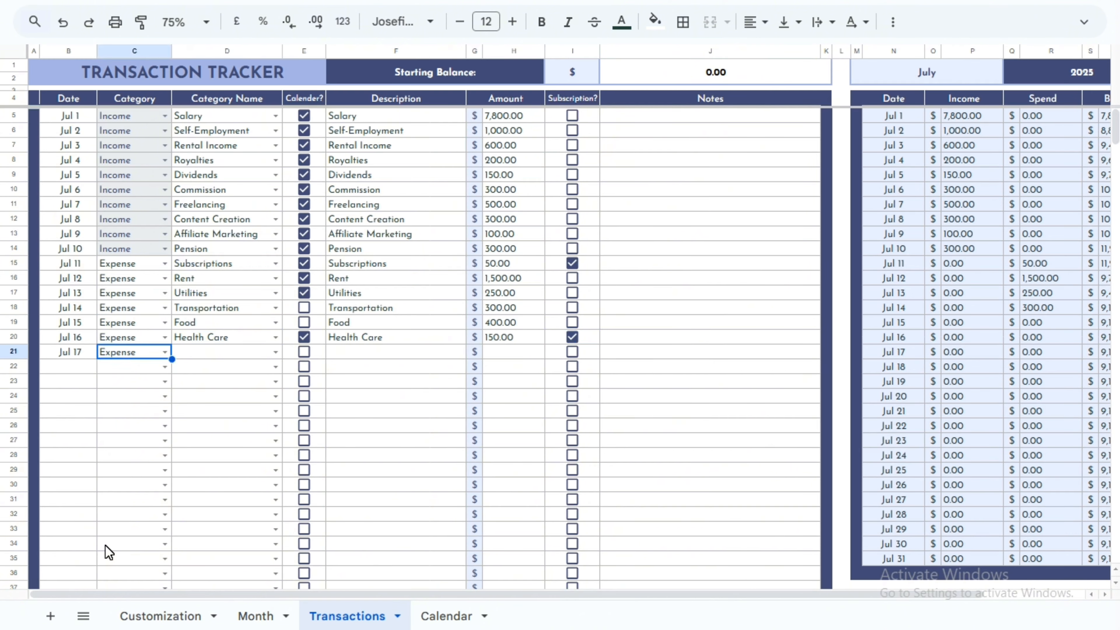
Log calendar-marked subscriptions Education 100 and Insurance 220, plus Personal Care 100, for Jul 17–19, and start a Jul 20 Entertainment expense.
{"action": "key", "text": "Tab"}
{"action": "key", "text": "Tab"}
{"action": "type", "text": "100"}
{"action": "key", "text": "Return"}
{"action": "type", "text": "Jul 20"}
{"action": "key", "text": "Tab"}
{"action": "type", "text": "Expense"}
{"action": "key", "text": "Tab"}
{"action": "type", "text": "Entertainment"}
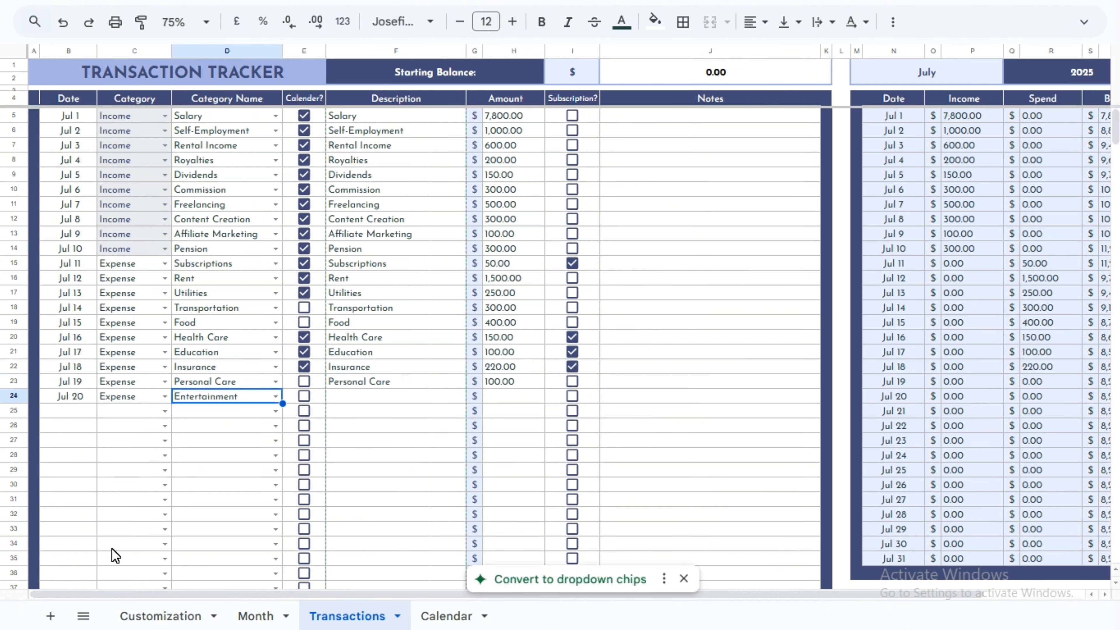
Log Entertainment 150 as a subscription, Gifts and Donations 50, Clothing 100 and Childcare 300 for Jul 20–23, and start a Jul 24 Travel expense.
{"action": "key", "text": "Tab"}
{"action": "key", "text": "Tab"}
{"action": "type", "text": "300"}
{"action": "key", "text": "Return"}
{"action": "type", "text": "Jul 24"}
{"action": "key", "text": "Tab"}
{"action": "type", "text": "Expense"}
{"action": "key", "text": "Tab"}
{"action": "type", "text": "Travel"}
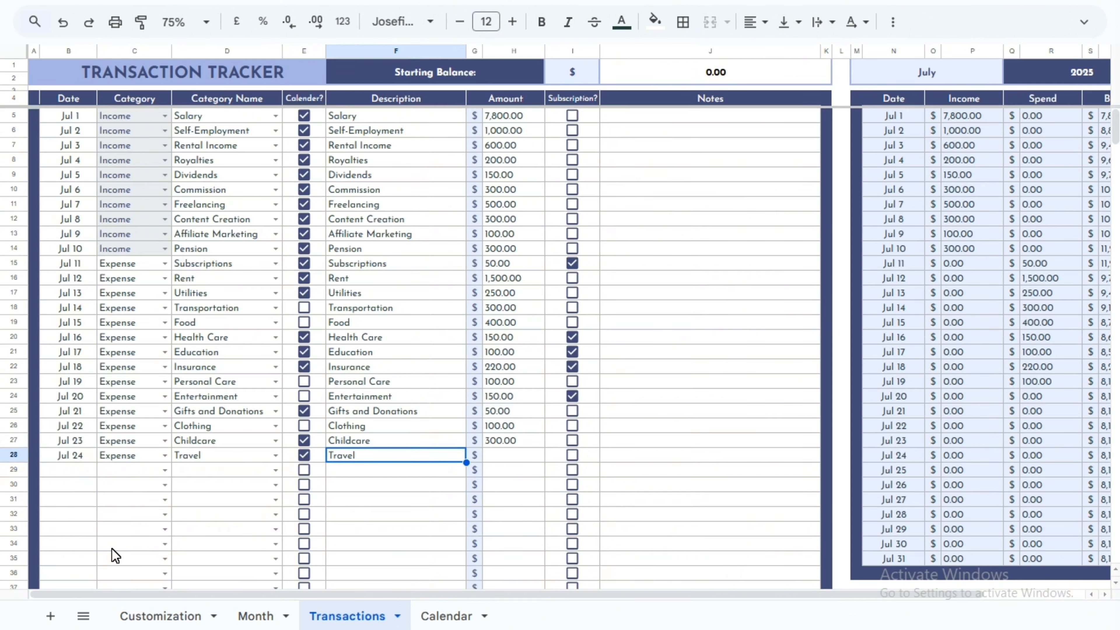
Log expenses Travel 300 and Pet 100, and savings Emergency Fund 200, Retirement 500 and Education 50, for Jul 24–28.
{"action": "key", "text": "Return"}
{"action": "type", "text": "Jul 28"}
{"action": "key", "text": "Tab"}
{"action": "type", "text": "Savings & Inv"}
{"action": "key", "text": "Tab"}
{"action": "type", "text": "Education"}
{"action": "key", "text": "Tab"}
{"action": "key", "text": "space"}
{"action": "key", "text": "Tab"}
{"action": "type", "text": "Education"}
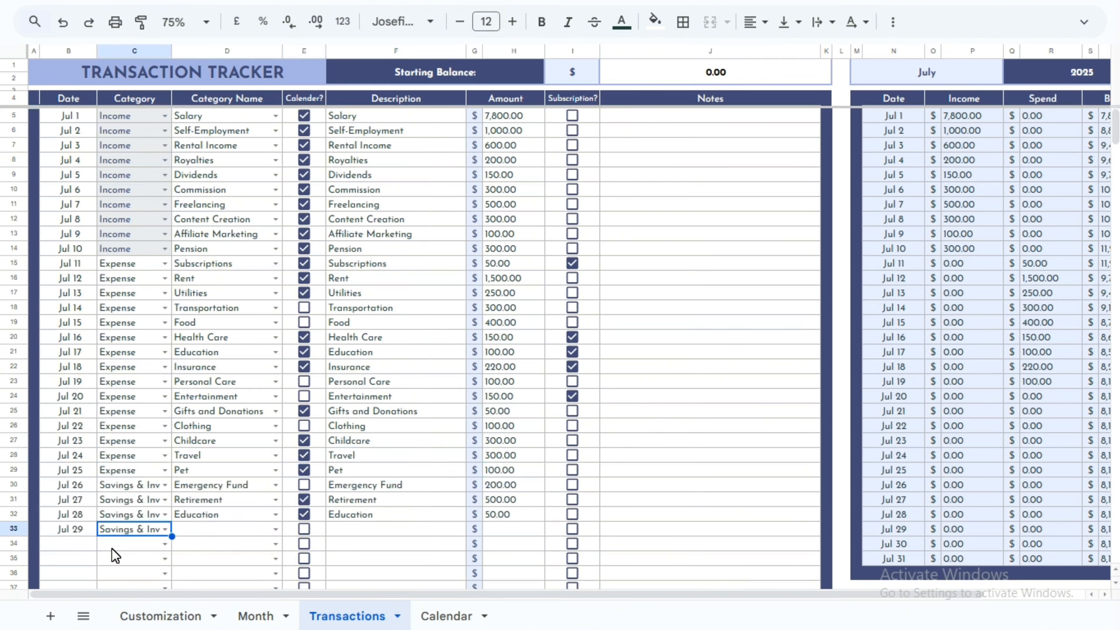
Log savings Down Payment 300, Travel 100 and Car Replacement 150 for Jul 29–31, Home Maintenance 180 for Jul 1, and start Jul 2.
{"action": "key", "text": "Tab"}
{"action": "type", "text": "Home Maintenance"}
{"action": "key", "text": "Tab"}
{"action": "key", "text": "Tab"}
{"action": "type", "text": "Home Maintenance"}
{"action": "key", "text": "Tab"}
{"action": "key", "text": "Tab"}
{"action": "type", "text": "180"}
{"action": "key", "text": "Return"}
{"action": "type", "text": "Jul 2"}
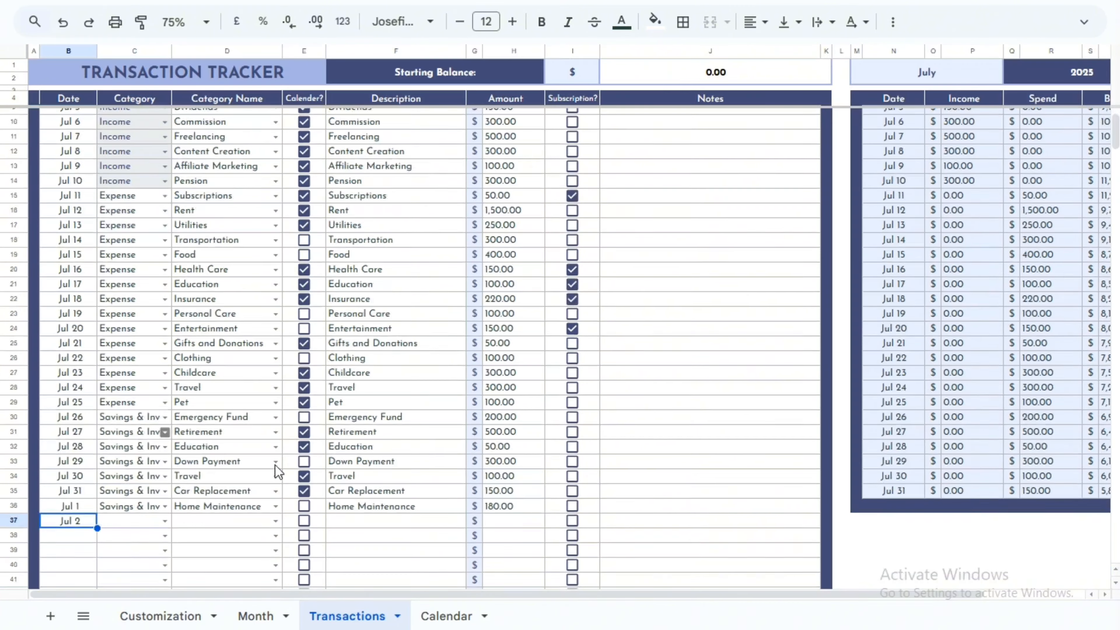
Log savings Health Care 100 and Wedding 200, both marked for the calendar, and Stocks 200, for Jul 2–4.
{"action": "key", "text": "Tab"}
{"action": "type", "text": "Savings & Inv"}
{"action": "key", "text": "Tab"}
{"action": "type", "text": "Stocks"}
{"action": "key", "text": "Tab"}
{"action": "key", "text": "Tab"}
{"action": "type", "text": "Stocks"}
{"action": "key", "text": "Tab"}
{"action": "key", "text": "Tab"}
{"action": "type", "text": "200"}
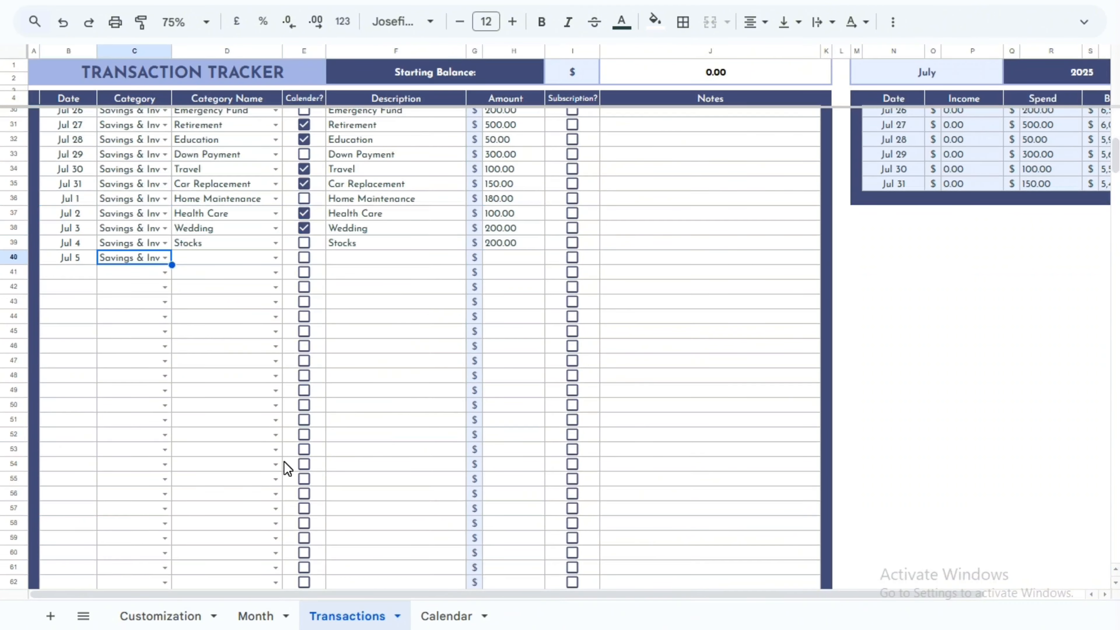
Log savings Real Estate 400, Cryptocurrencies 100, Annuities 50 and Home Appliance Replacement 50 for Jul 5–8, marking the first and last for the calendar.
{"action": "key", "text": "Tab"}
{"action": "type", "text": "Savings & Inv"}
{"action": "key", "text": "Tab"}
{"action": "type", "text": "Home Appliance Replacement"}
{"action": "key", "text": "Tab"}
{"action": "key", "text": "space"}
{"action": "key", "text": "Tab"}
{"action": "type", "text": "Home Appliance Replacement"}
{"action": "key", "text": "Tab"}
{"action": "key", "text": "Tab"}
{"action": "type", "text": "50"}
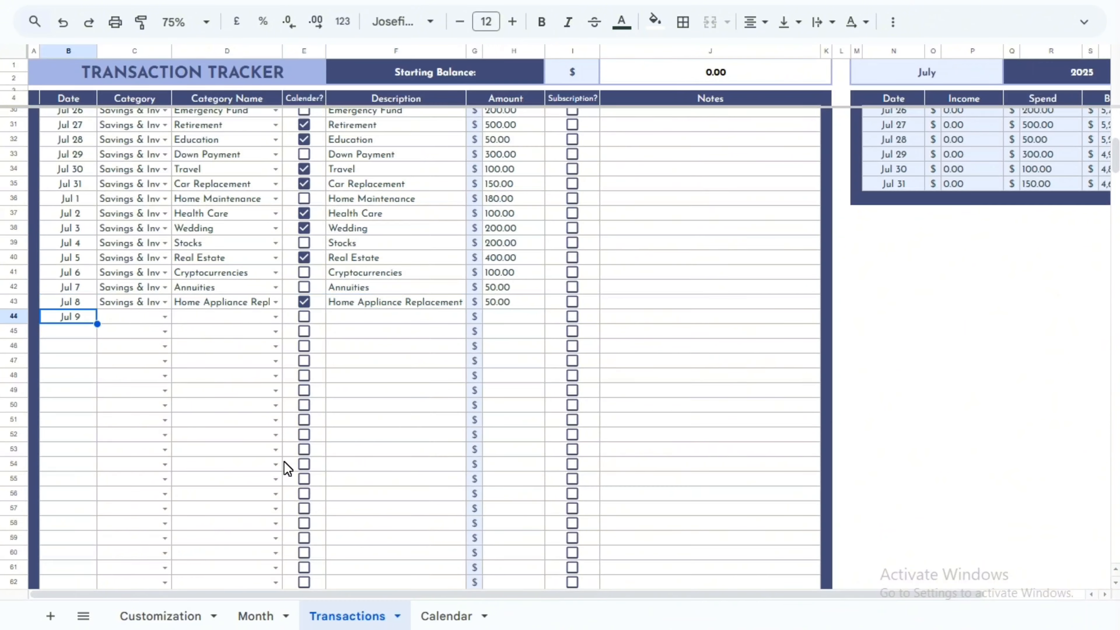
Log savings Future Business 300 for Jul 9 and debts Credit Card 100, Student Loans 200 and Mortgage 800 for Jul 10–12, all marked for the calendar.
{"action": "key", "text": "Return"}
{"action": "type", "text": "Jul 12"}
{"action": "key", "text": "Tab"}
{"action": "type", "text": "Debts"}
{"action": "key", "text": "Tab"}
{"action": "type", "text": "Mortgage"}
{"action": "key", "text": "Tab"}
{"action": "key", "text": "space"}
{"action": "key", "text": "Tab"}
{"action": "type", "text": "Mortgage"}
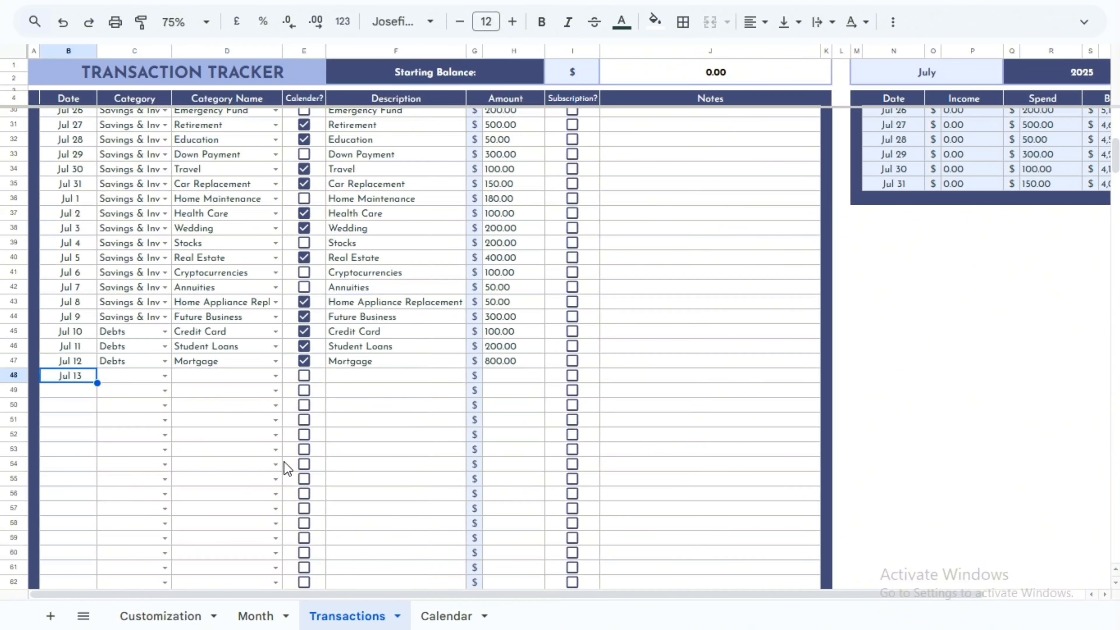
Log debts Auto Loans 150, Personal Loans 100, Medical Debt 50 and Business Loans 200 for Jul 13–16, all marked for the calendar.
{"action": "key", "text": "ctrl+y"}
{"action": "key", "text": "ctrl+y"}
{"action": "key", "text": "ctrl+y"}
{"action": "key", "text": "ctrl+y"}
{"action": "key", "text": "ctrl+y"}
{"action": "key", "text": "ctrl+y"}
{"action": "key", "text": "ctrl+y"}
{"action": "key", "text": "ctrl+y"}
{"action": "key", "text": "ctrl+y"}
{"action": "key", "text": "ctrl+y"}
{"action": "key", "text": "ctrl+y"}
{"action": "key", "text": "ctrl+y"}
{"action": "key", "text": "ctrl+y"}
{"action": "key", "text": "ctrl+y"}
{"action": "key", "text": "ctrl+y"}
{"action": "key", "text": "ctrl+y"}
{"action": "key", "text": "ctrl+y"}
{"action": "key", "text": "ctrl+y"}
{"action": "key", "text": "ctrl+y"}
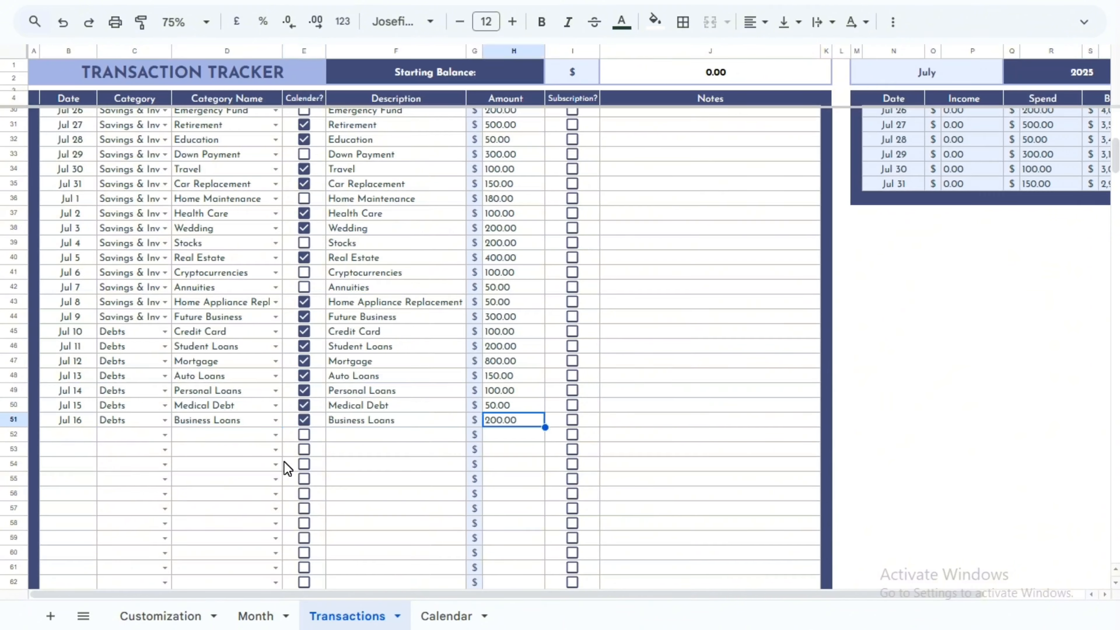
Log debts Court-Ordered Debt 50 and Gambling Debt 300 for Jul 17–18, marked for the calendar, and Family Loans 100 for Jul 19, unmarked.
{"action": "key", "text": "ctrl+y"}
{"action": "key", "text": "ctrl+y"}
{"action": "key", "text": "ctrl+y"}
{"action": "key", "text": "ctrl+y"}
{"action": "key", "text": "ctrl+y"}
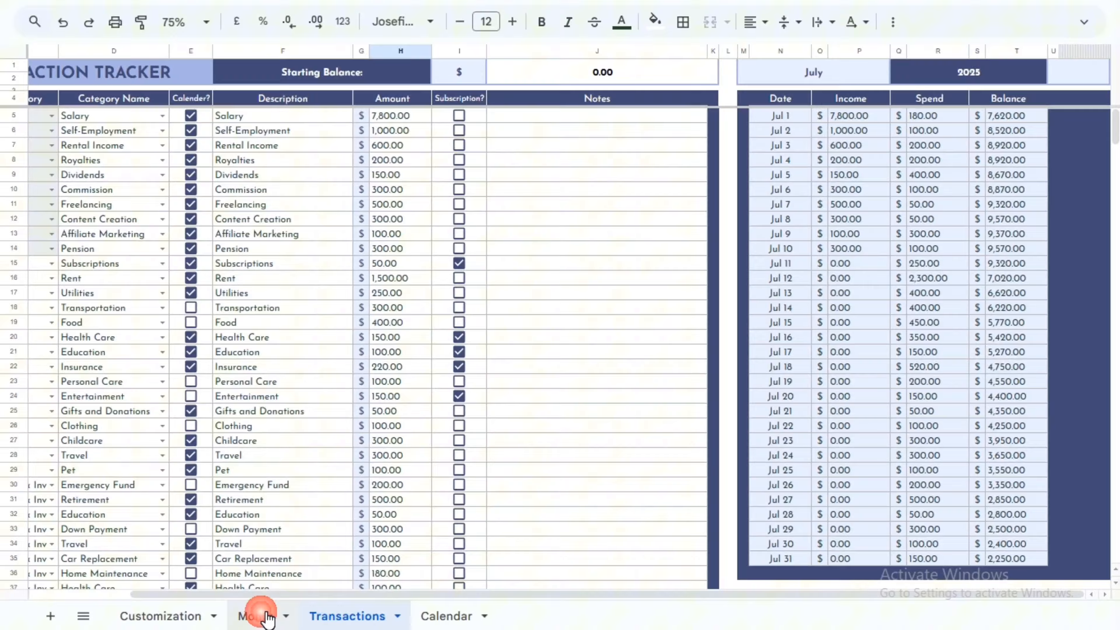
Review the summary totals and the income, expense and debt overviews on the Month sheet.
{"action": "left_click", "coordinate": [264, 616]}
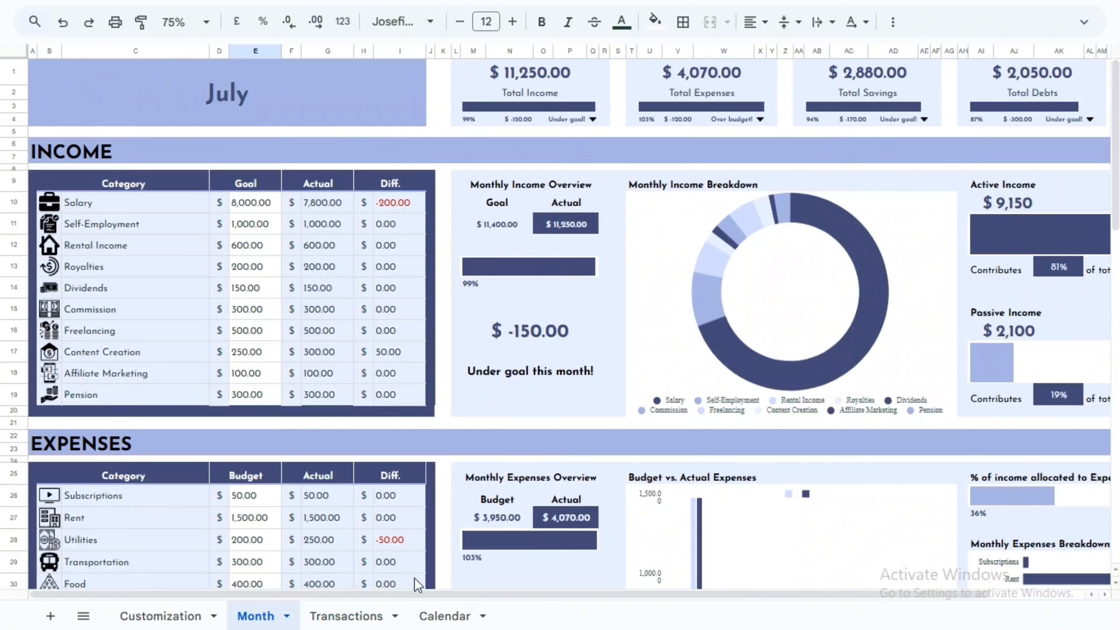
{"action": "left_click_drag", "start_coordinate": [406, 593], "coordinate": [501, 594]}
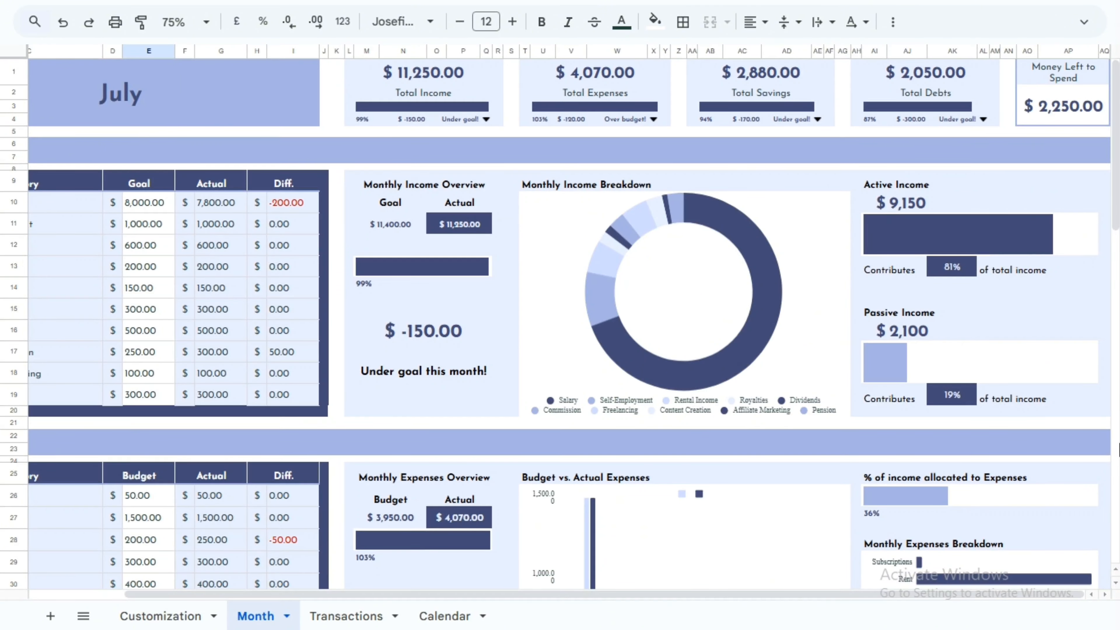
{"action": "scroll", "coordinate": [1118, 449], "scroll_direction": "down", "scroll_amount": 3}
{"action": "scroll", "coordinate": [1119, 449], "scroll_direction": "down", "scroll_amount": 15}
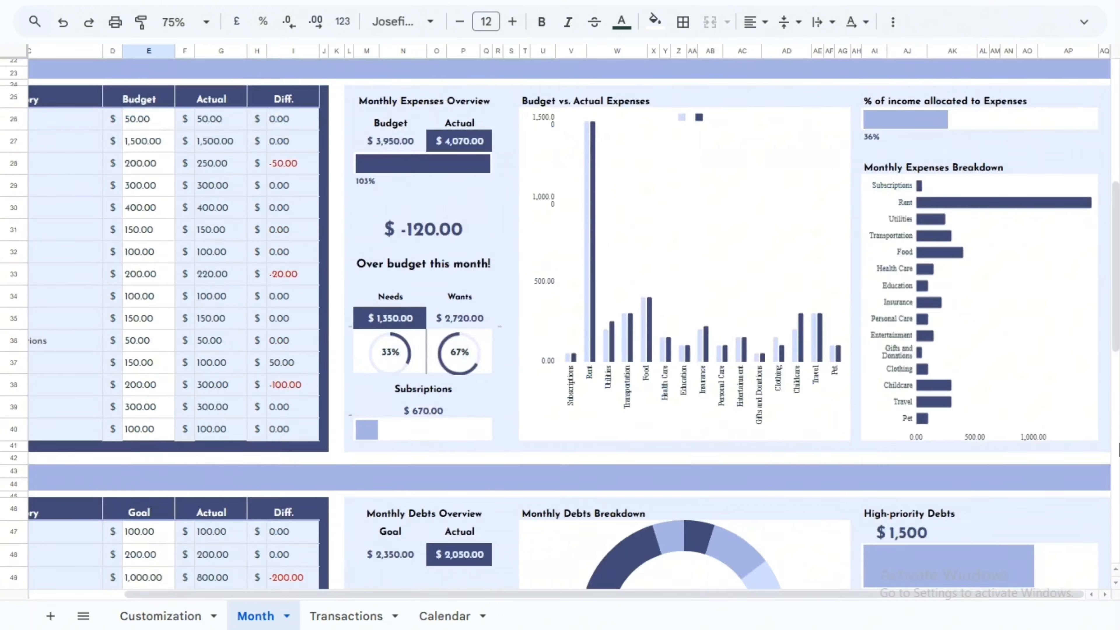
{"action": "scroll", "coordinate": [1118, 449], "scroll_direction": "down", "scroll_amount": 1}
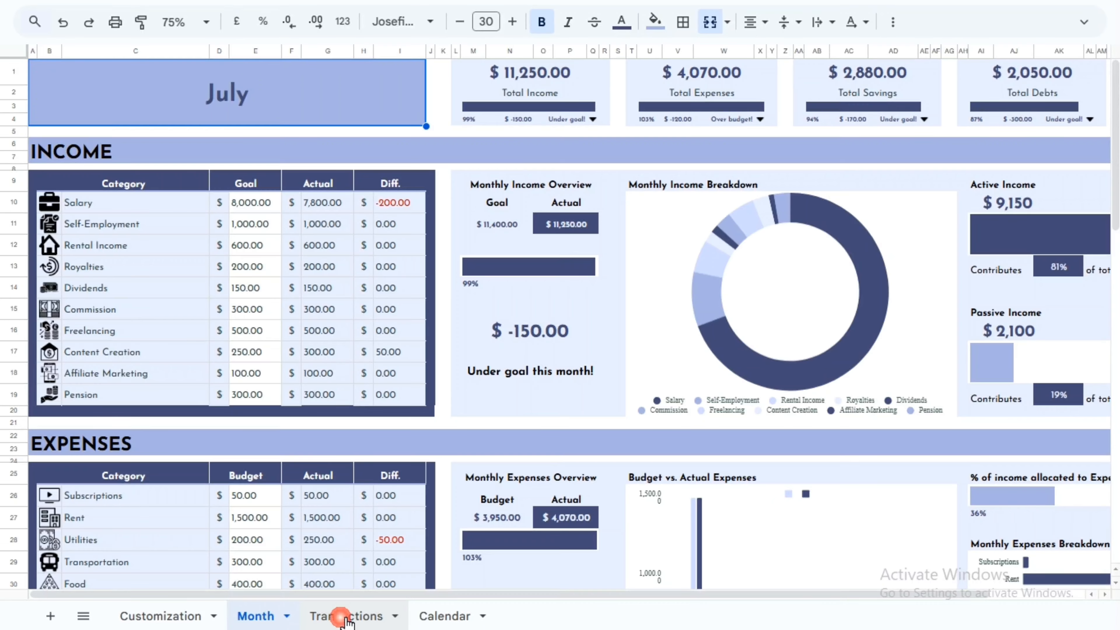
Add 100 more rows at the bottom of the Transactions sheet.
{"action": "left_click", "coordinate": [337, 614]}
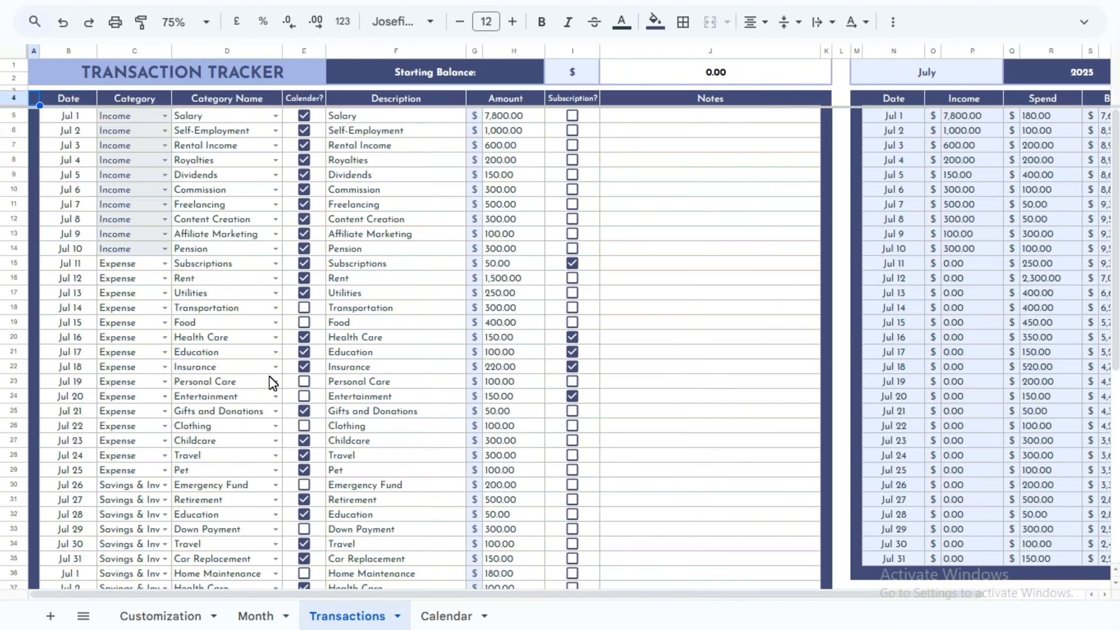
{"action": "scroll", "coordinate": [272, 383], "scroll_direction": "down", "scroll_amount": 8}
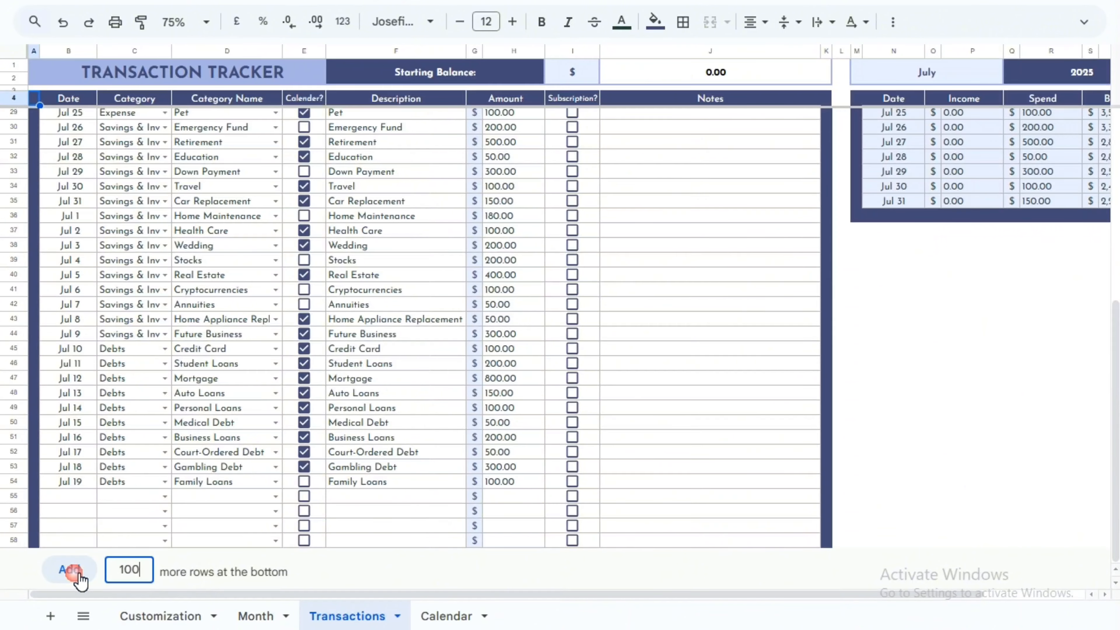
{"action": "left_click", "coordinate": [70, 569]}
{"action": "scroll", "coordinate": [263, 389], "scroll_direction": "up", "scroll_amount": 15}
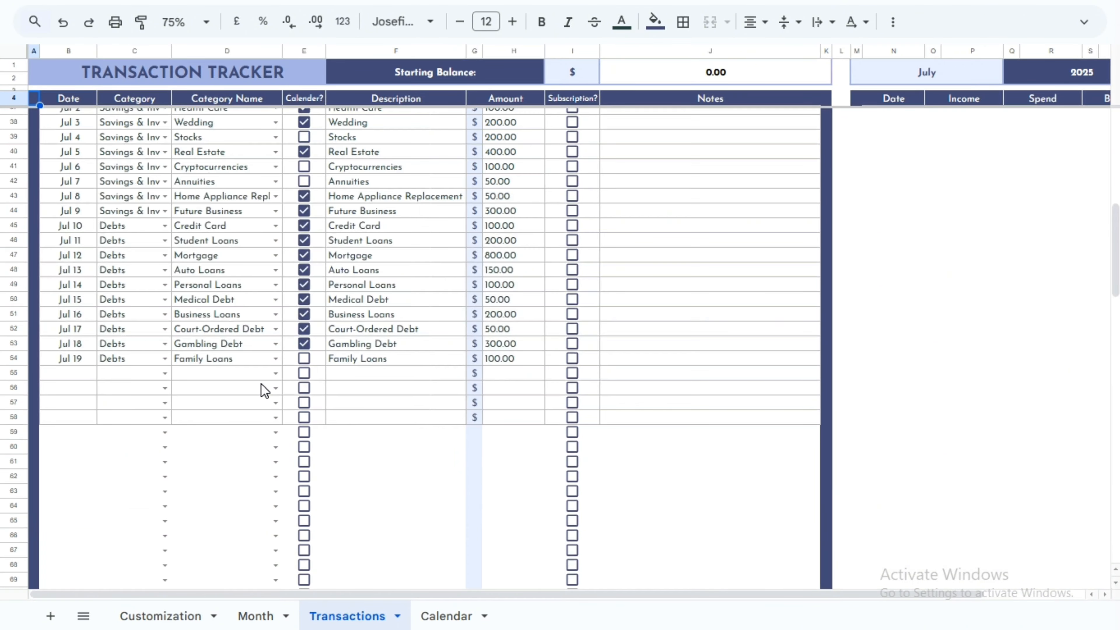
Fill the blank formatted transaction rows 56–58, from Date through Notes, down to row 158.
{"action": "left_click_drag", "start_coordinate": [70, 389], "coordinate": [815, 436]}
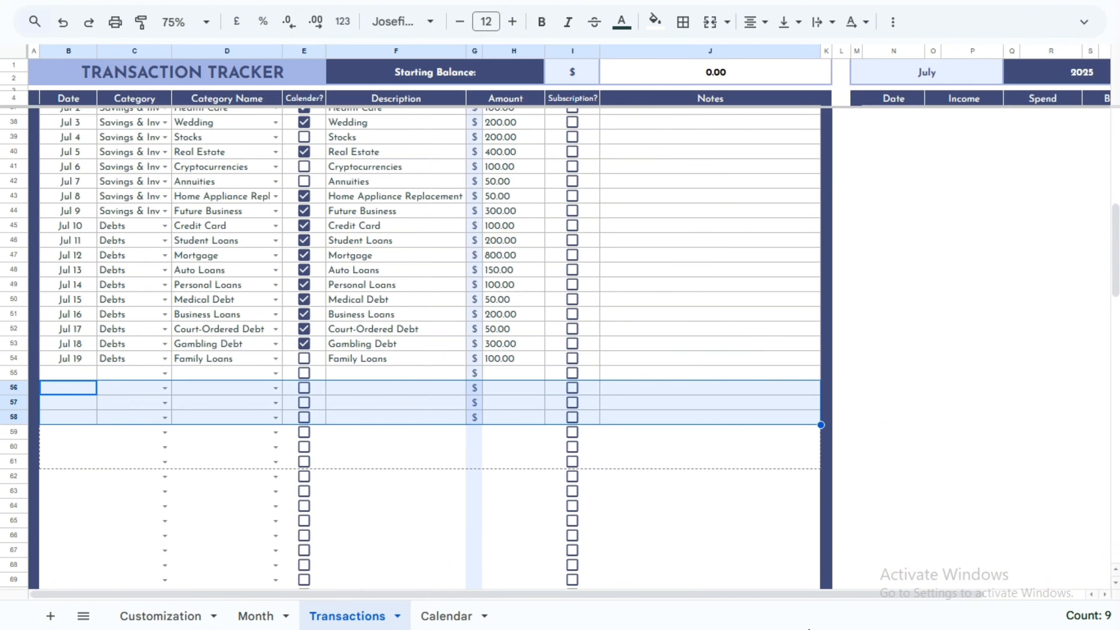
{"action": "scroll", "coordinate": [423, 348], "scroll_direction": "down", "scroll_amount": 8}
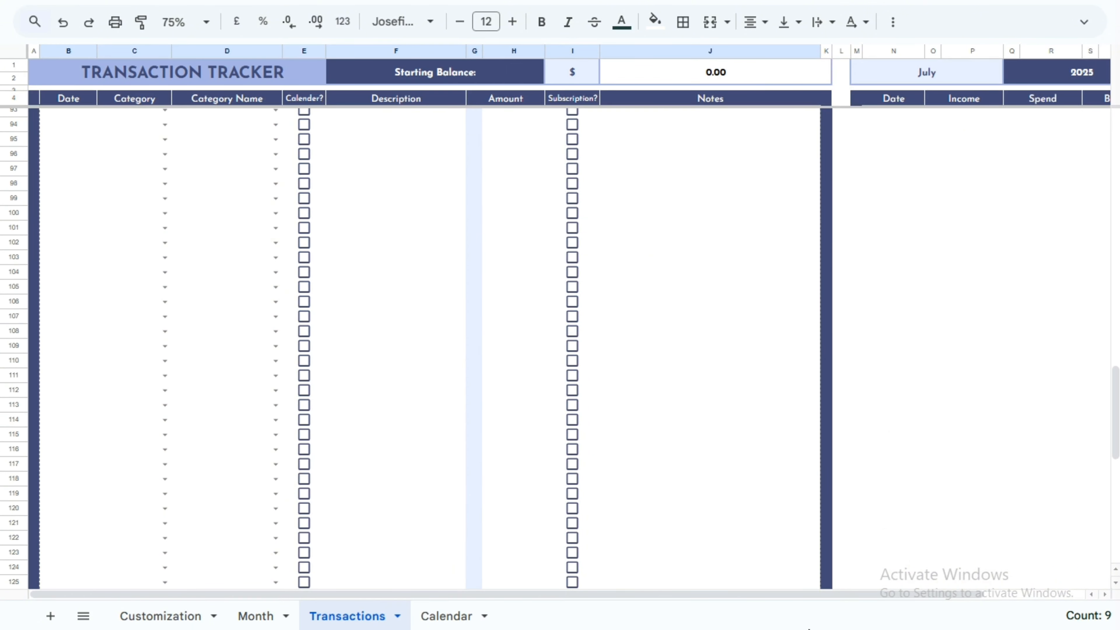
{"action": "scroll", "coordinate": [809, 627], "scroll_direction": "down", "scroll_amount": 5}
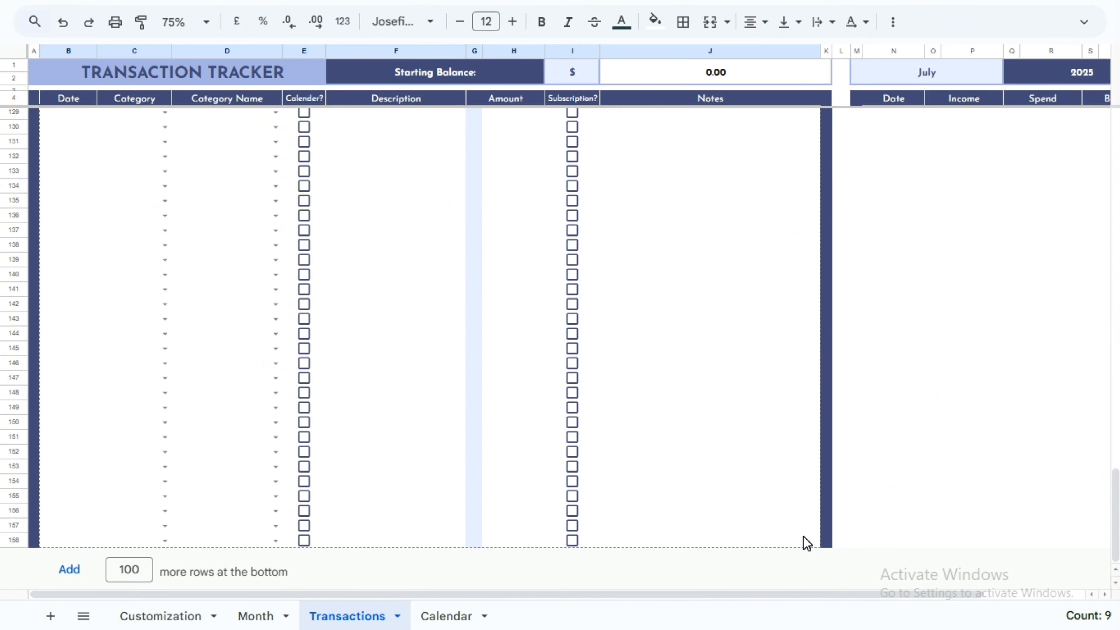
{"action": "key", "text": "ctrl+v"}
{"action": "left_click", "coordinate": [664, 495]}
{"action": "scroll", "coordinate": [657, 493], "scroll_direction": "up", "scroll_amount": 18}
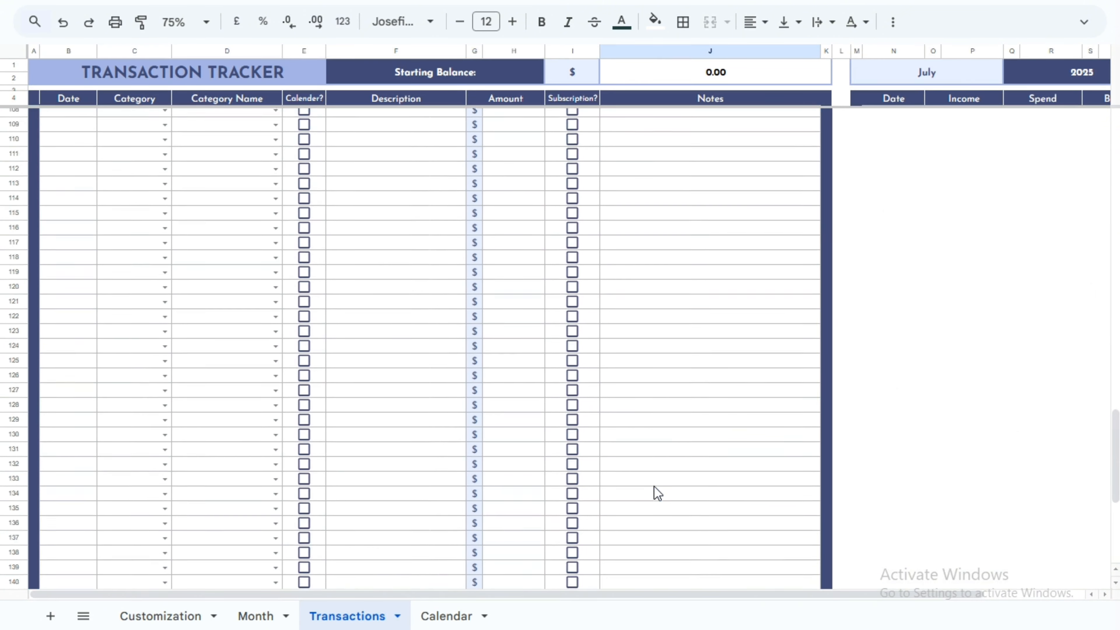
{"action": "scroll", "coordinate": [657, 493], "scroll_direction": "up", "scroll_amount": 6}
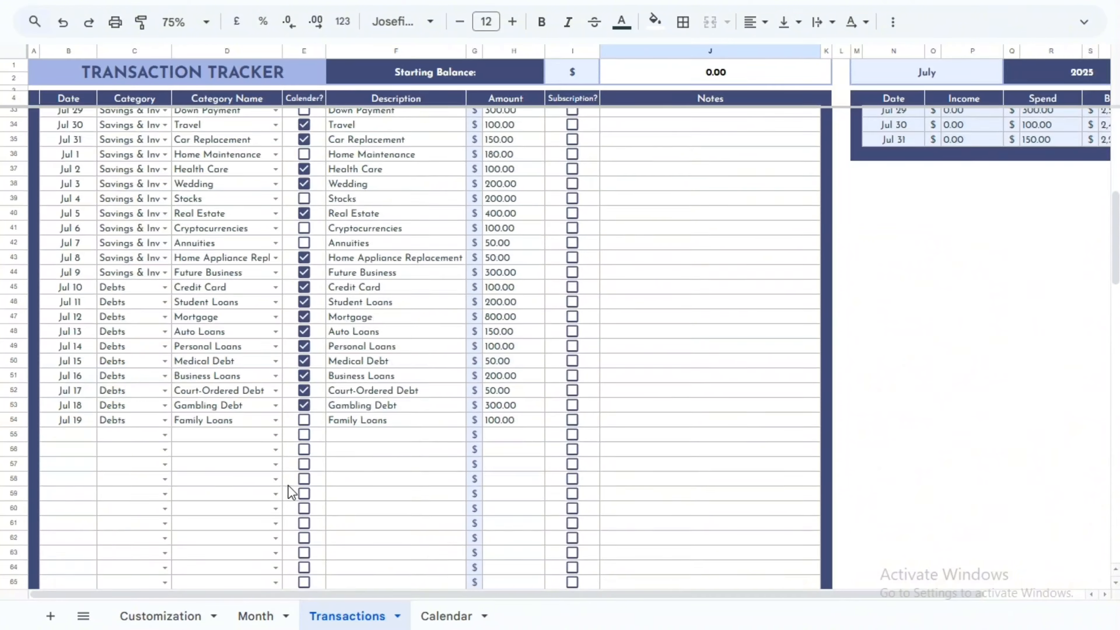
Review the list of dates, items and amounts on the Calendar sheet.
{"action": "left_click", "coordinate": [161, 355]}
{"action": "scroll", "coordinate": [359, 438], "scroll_direction": "up", "scroll_amount": 3}
{"action": "scroll", "coordinate": [359, 437], "scroll_direction": "up", "scroll_amount": 10}
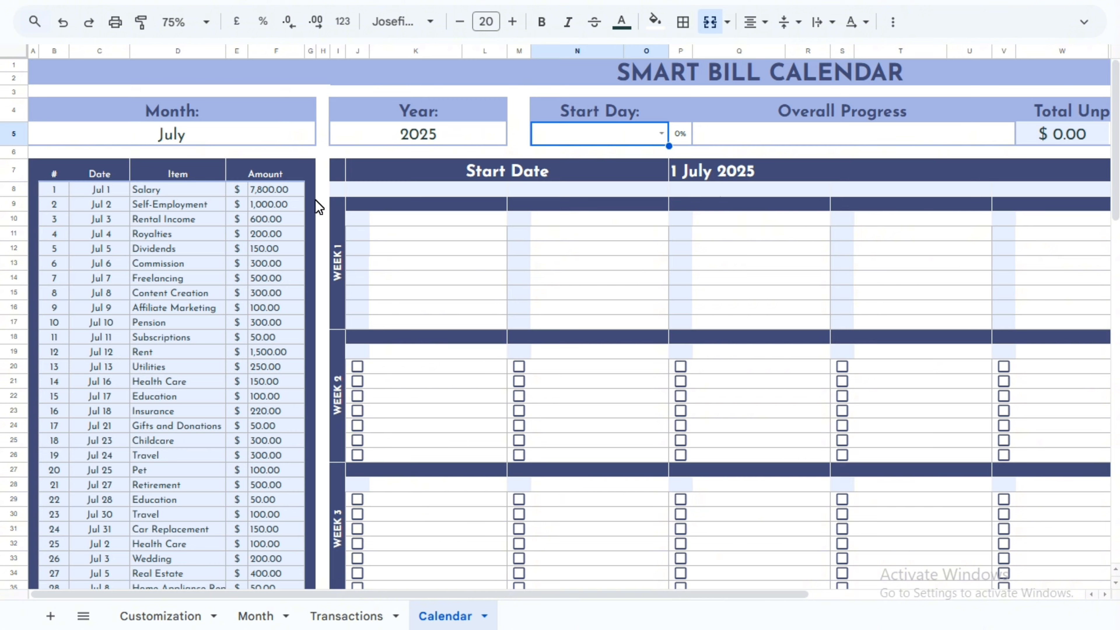
{"action": "scroll", "coordinate": [315, 200], "scroll_direction": "down", "scroll_amount": 5}
{"action": "scroll", "coordinate": [315, 200], "scroll_direction": "up", "scroll_amount": 5}
{"action": "left_click", "coordinate": [347, 616]}
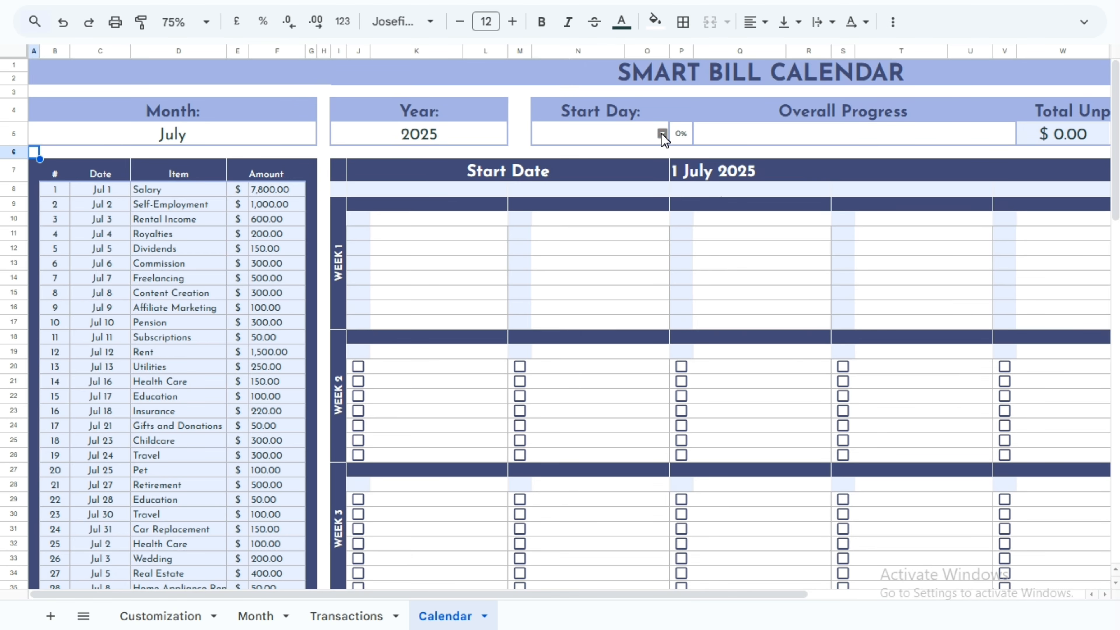
Try Sunday as the bill calendar's start day, and settle on Monday.
{"action": "left_click", "coordinate": [661, 133]}
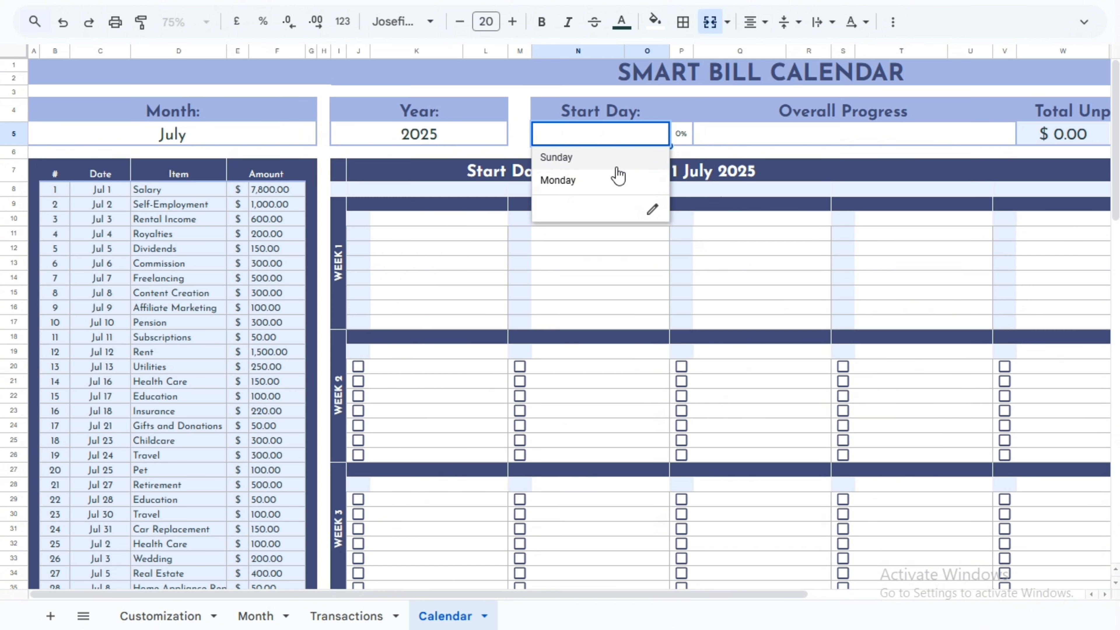
{"action": "left_click", "coordinate": [589, 157]}
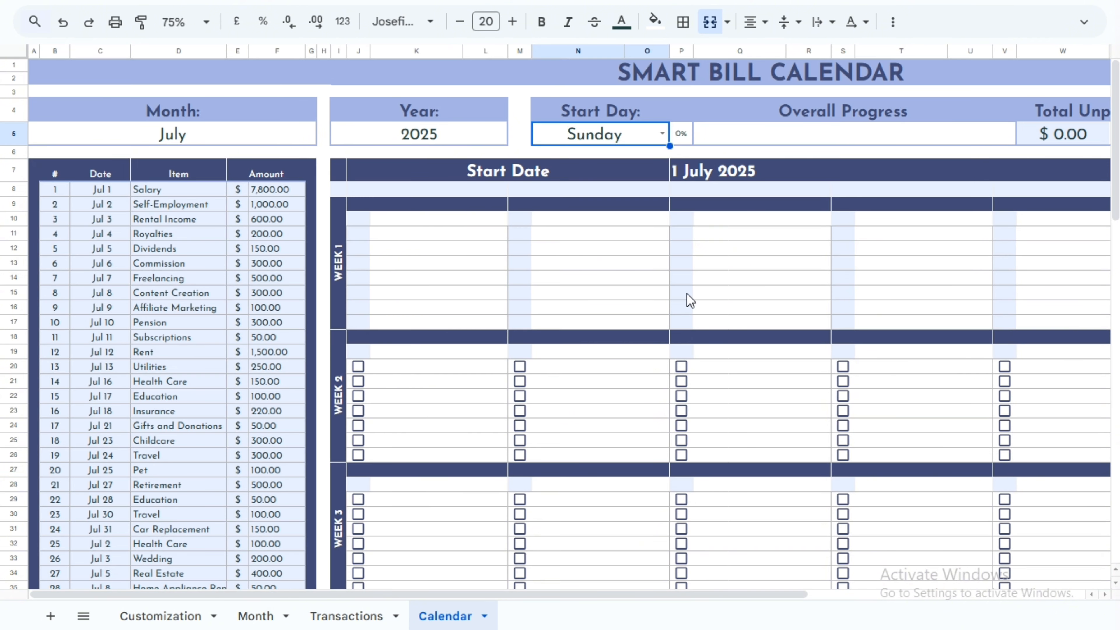
{"action": "left_click_drag", "start_coordinate": [415, 595], "coordinate": [638, 620]}
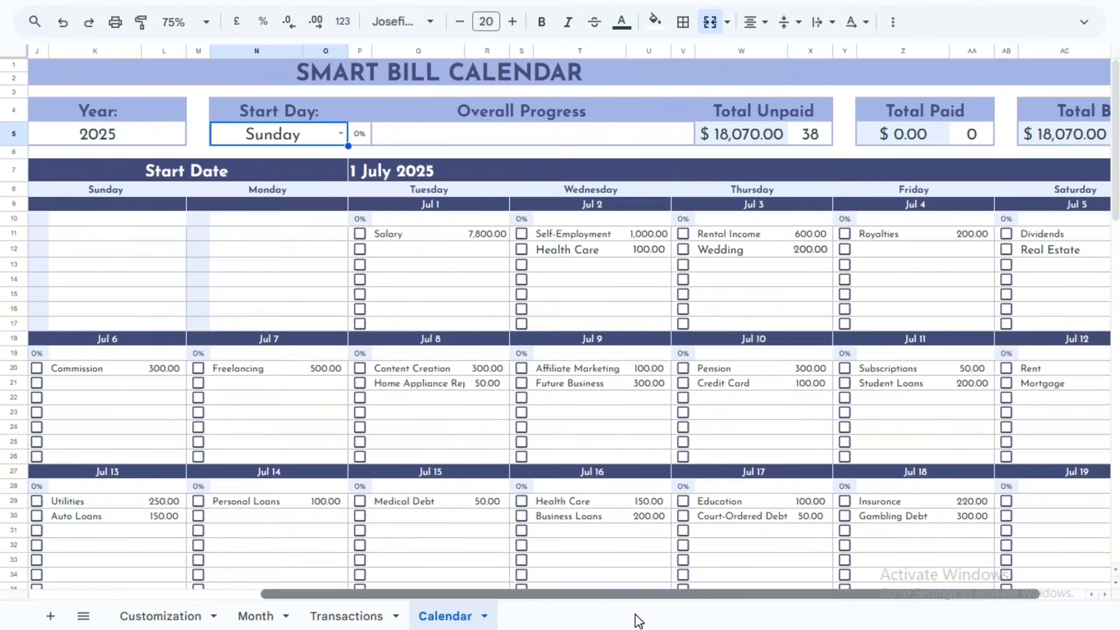
{"action": "left_click", "coordinate": [356, 133]}
{"action": "left_click", "coordinate": [307, 179]}
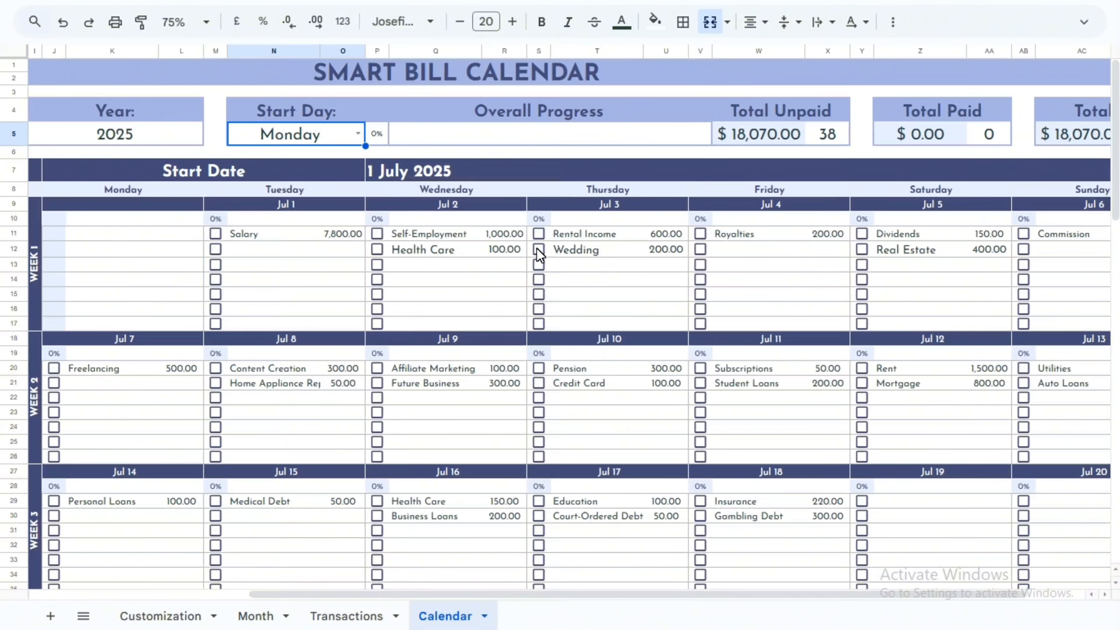
Check off Wedding on Jul 3, Health Care on Jul 2 and the second entry of each day from Jul 8 to 12.
{"action": "left_click", "coordinate": [537, 249]}
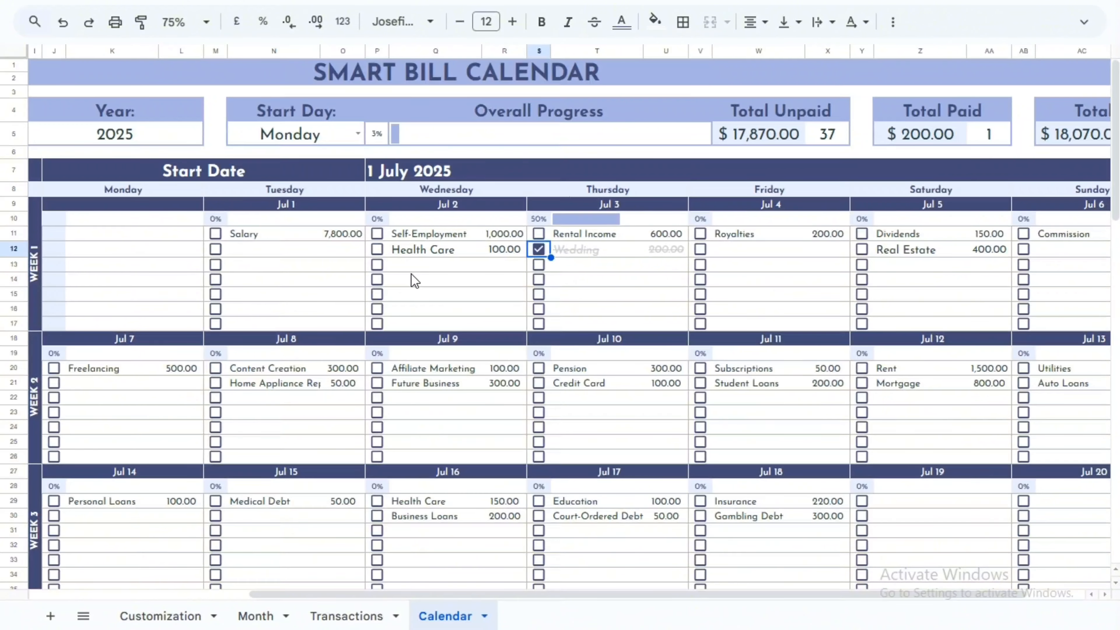
{"action": "left_click", "coordinate": [377, 249]}
{"action": "left_click", "coordinate": [215, 382]}
{"action": "left_click", "coordinate": [538, 383]}
{"action": "left_click", "coordinate": [377, 383]}
{"action": "left_click", "coordinate": [700, 383]}
{"action": "left_click", "coordinate": [862, 383]}
Check off Auto Loans, Gambling Debt, Court-Ordered Debt, Business Loans, Medical Debt and Salary in the bill calendar.
{"action": "left_click_drag", "start_coordinate": [604, 594], "coordinate": [660, 594]}
{"action": "left_click", "coordinate": [944, 383]}
{"action": "left_click", "coordinate": [621, 516]}
{"action": "left_click", "coordinate": [459, 515]}
{"action": "left_click", "coordinate": [298, 515]}
{"action": "left_click", "coordinate": [136, 500]}
{"action": "left_click", "coordinate": [137, 233]}
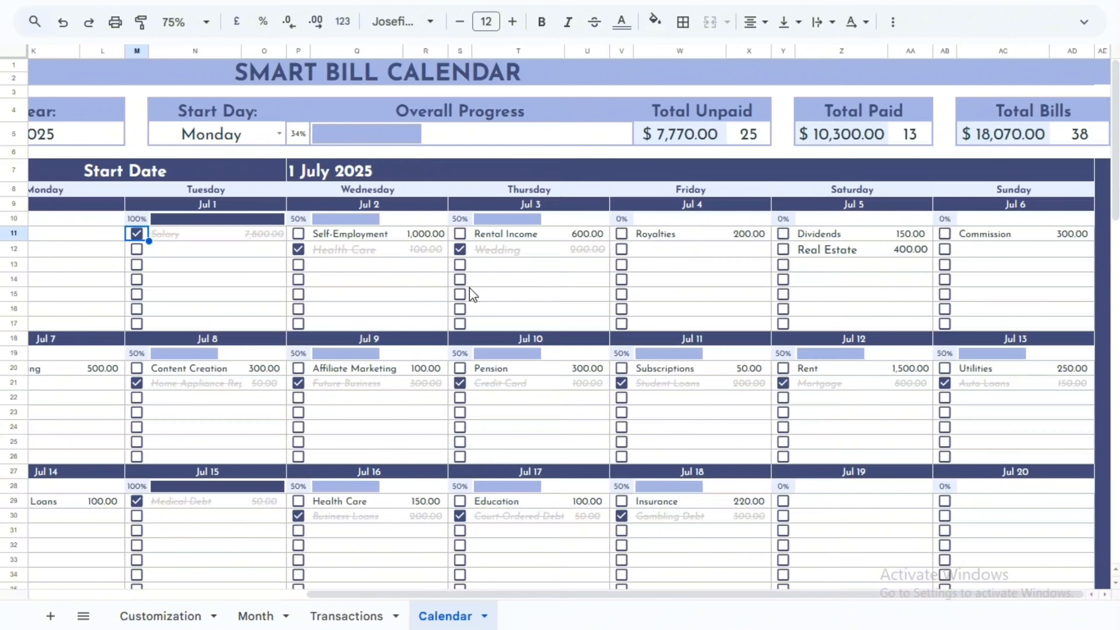
Check off Rental Income, Royalties, Dividends, Real Estate, Commission, Subscriptions, Pension and Affiliate Marketing in the bill calendar.
{"action": "left_click", "coordinate": [460, 234]}
{"action": "left_click", "coordinate": [621, 234]}
{"action": "left_click", "coordinate": [783, 234]}
{"action": "left_click", "coordinate": [783, 250]}
{"action": "left_click", "coordinate": [944, 234]}
{"action": "left_click", "coordinate": [621, 367]}
{"action": "left_click", "coordinate": [459, 368]}
{"action": "left_click", "coordinate": [298, 368]}
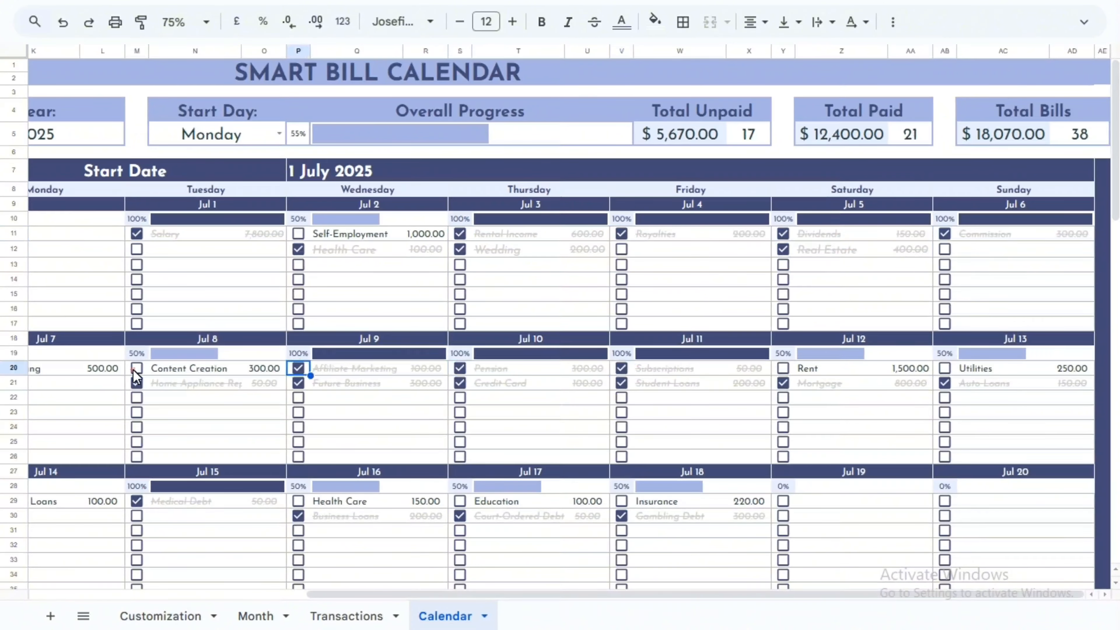
Check off Content Creation, Rent, Utilities, Self-Employment and Freelancing, plus Health Care, Education and Insurance on Jul 16–18.
{"action": "left_click", "coordinate": [621, 501]}
{"action": "left_click", "coordinate": [782, 368]}
{"action": "left_click", "coordinate": [945, 368]}
{"action": "scroll", "coordinate": [529, 309], "scroll_direction": "left", "scroll_amount": 2}
{"action": "scroll", "coordinate": [397, 265], "scroll_direction": "right", "scroll_amount": 2}
{"action": "left_click", "coordinate": [298, 234]}
{"action": "scroll", "coordinate": [176, 330], "scroll_direction": "left", "scroll_amount": 2}
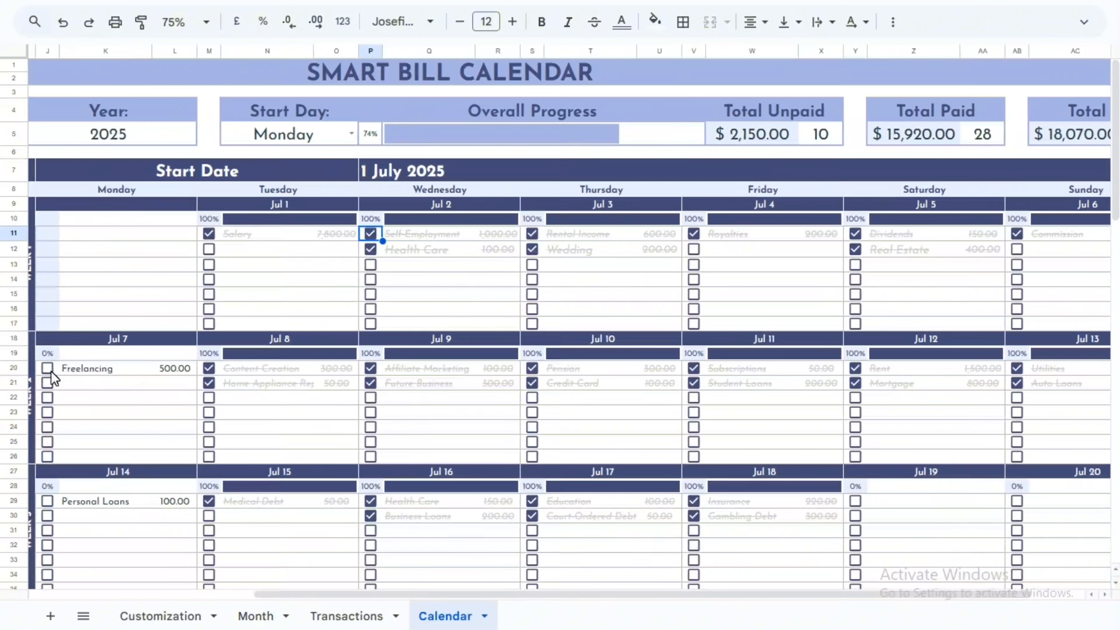
{"action": "left_click", "coordinate": [48, 369]}
Clear the paid marks of Wedding on Jul 3 and Royalties on Jul 4, and restore both.
{"action": "scroll", "coordinate": [365, 471], "scroll_direction": "right", "scroll_amount": 2}
{"action": "left_click", "coordinate": [460, 250]}
{"action": "left_click", "coordinate": [621, 234]}
{"action": "left_click", "coordinate": [460, 249]}
{"action": "left_click", "coordinate": [621, 234]}
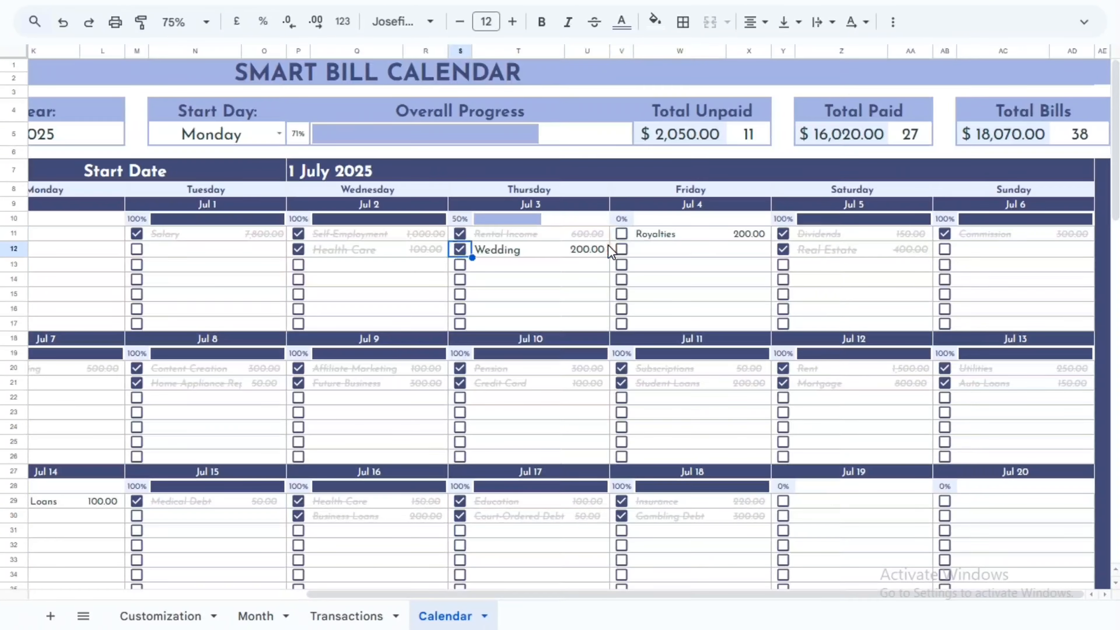
{"action": "left_click", "coordinate": [621, 234]}
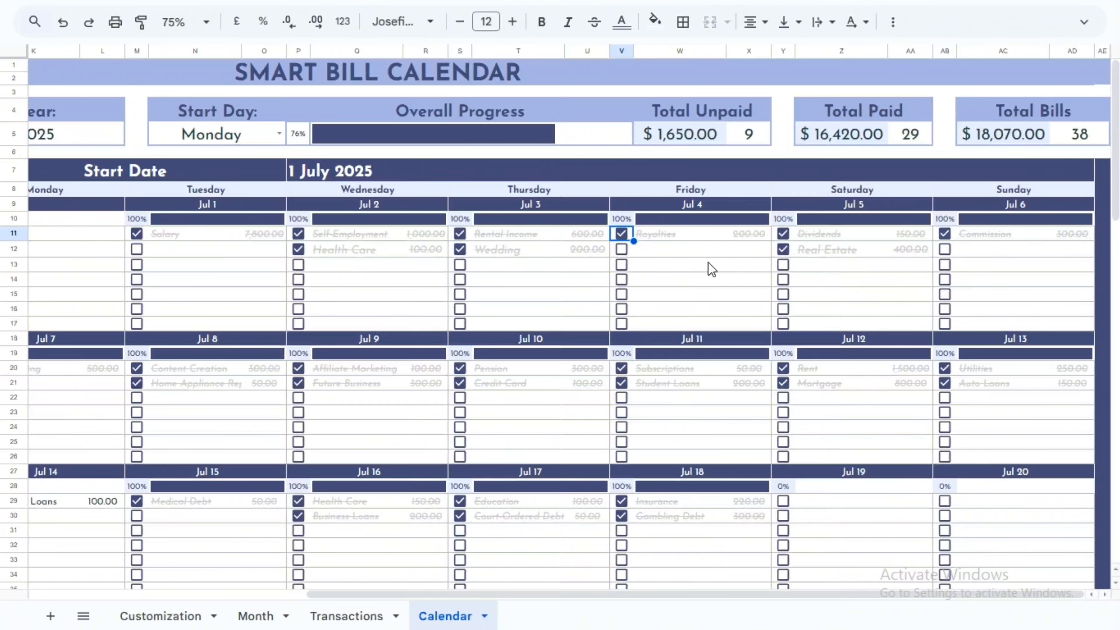
Clear the paid marks of Royalties on Jul 4, Health Care on Jul 2, Wedding on Jul 3 and Credit Card on Jul 10.
{"action": "left_click", "coordinate": [621, 234]}
{"action": "left_click", "coordinate": [298, 250]}
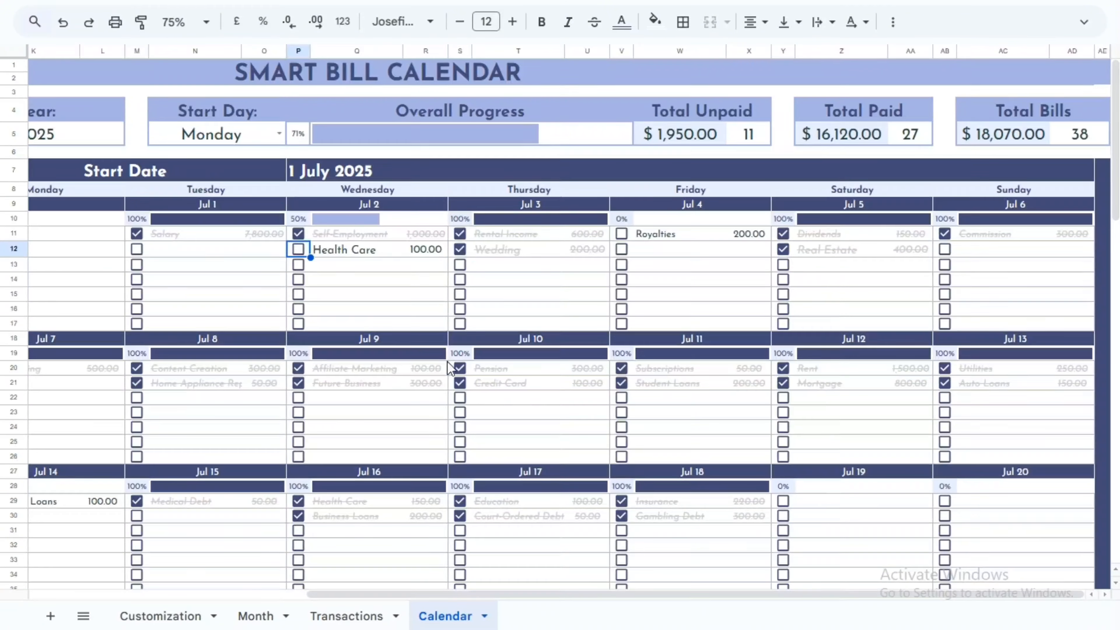
{"action": "left_click", "coordinate": [460, 249]}
{"action": "left_click", "coordinate": [460, 383]}
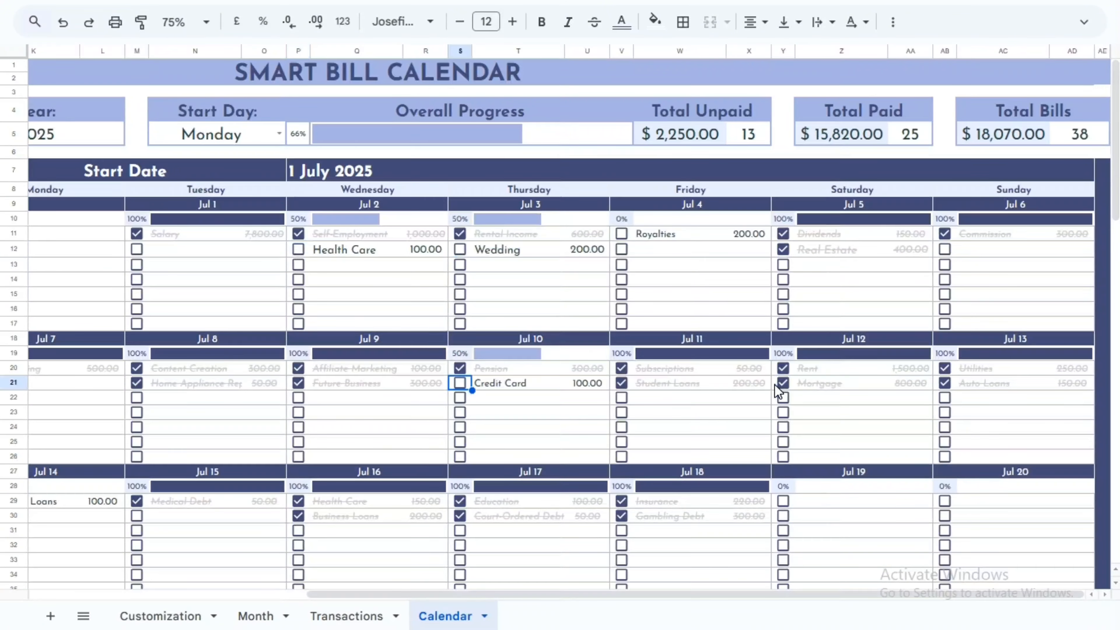